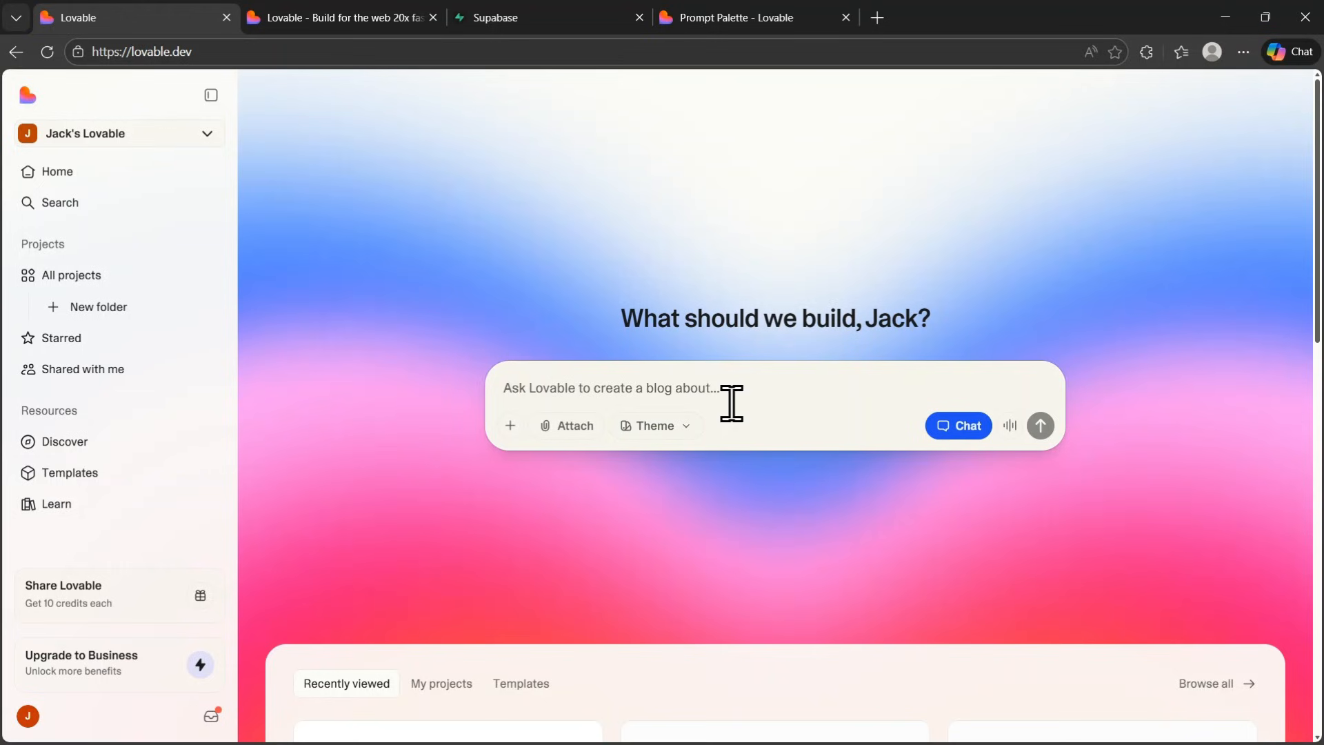
Step: Open the Daily Done project's Cloud backend and view its database tables
key(ctrl+Tab)
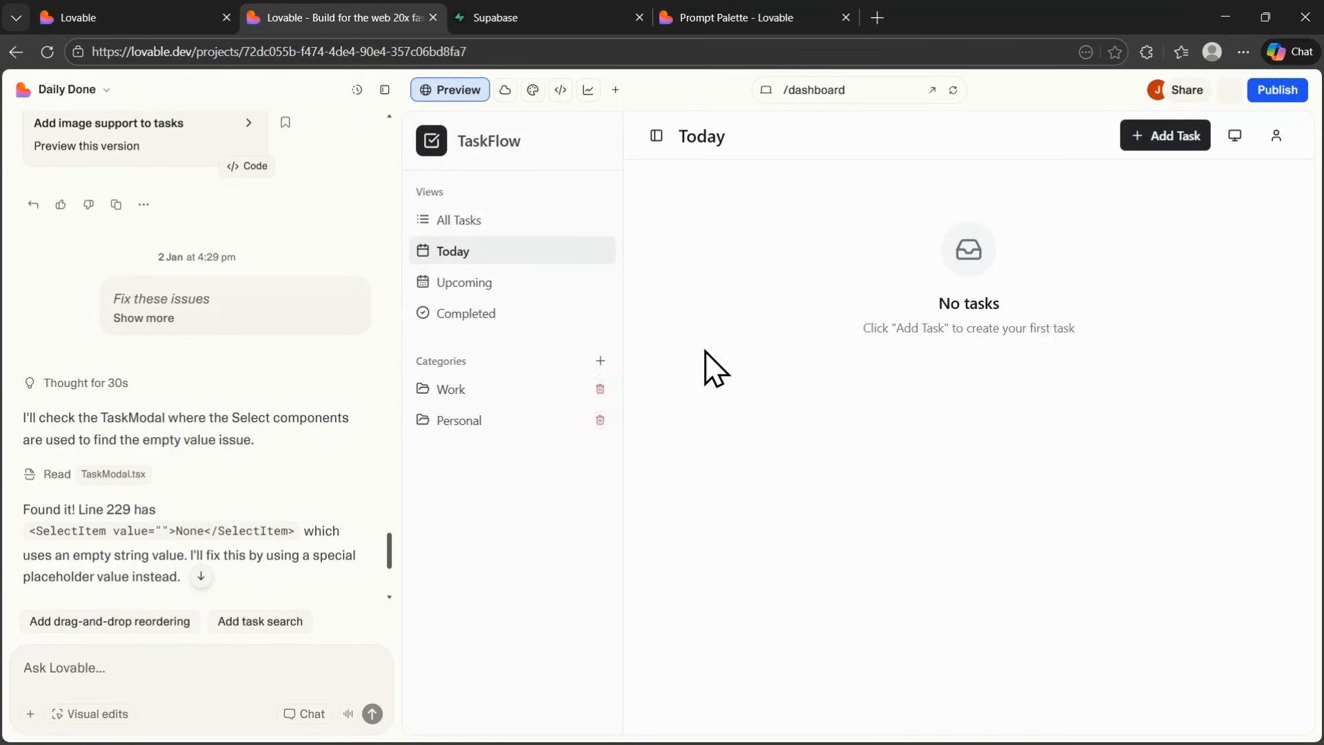
click(506, 90)
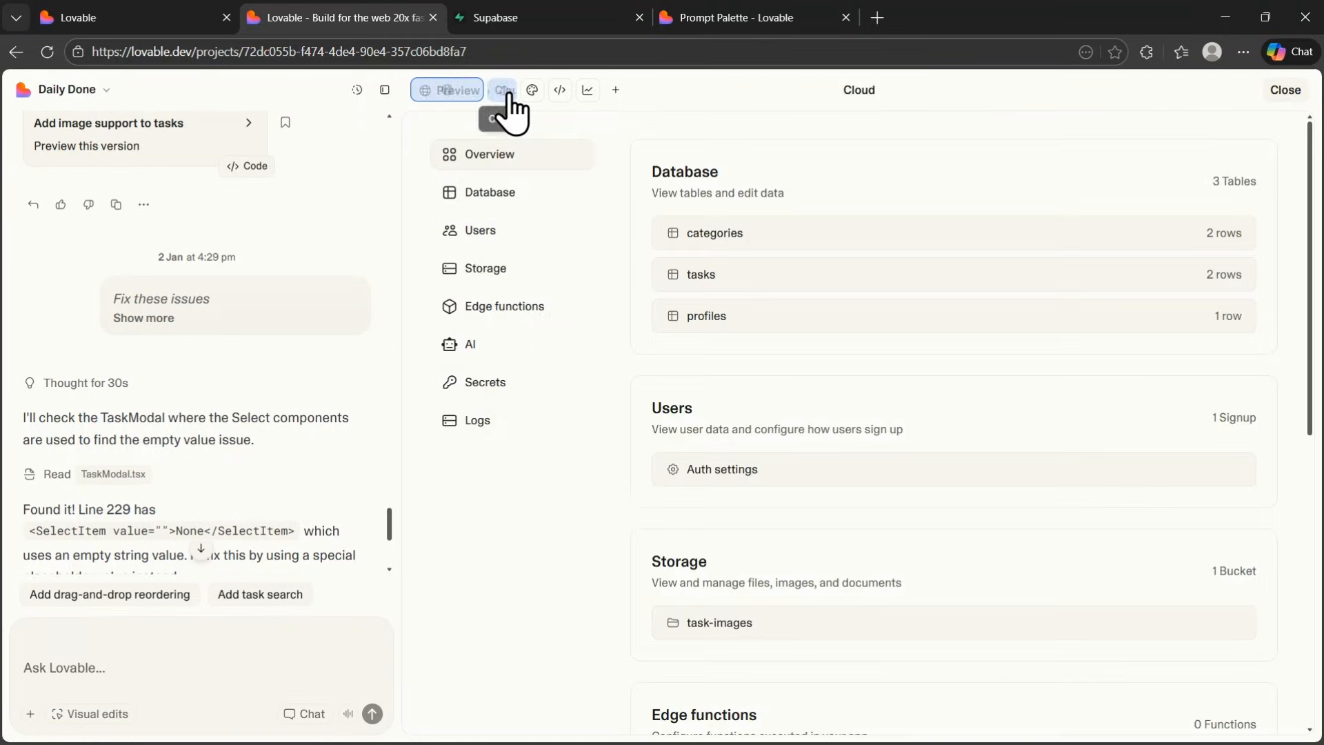
click(1234, 189)
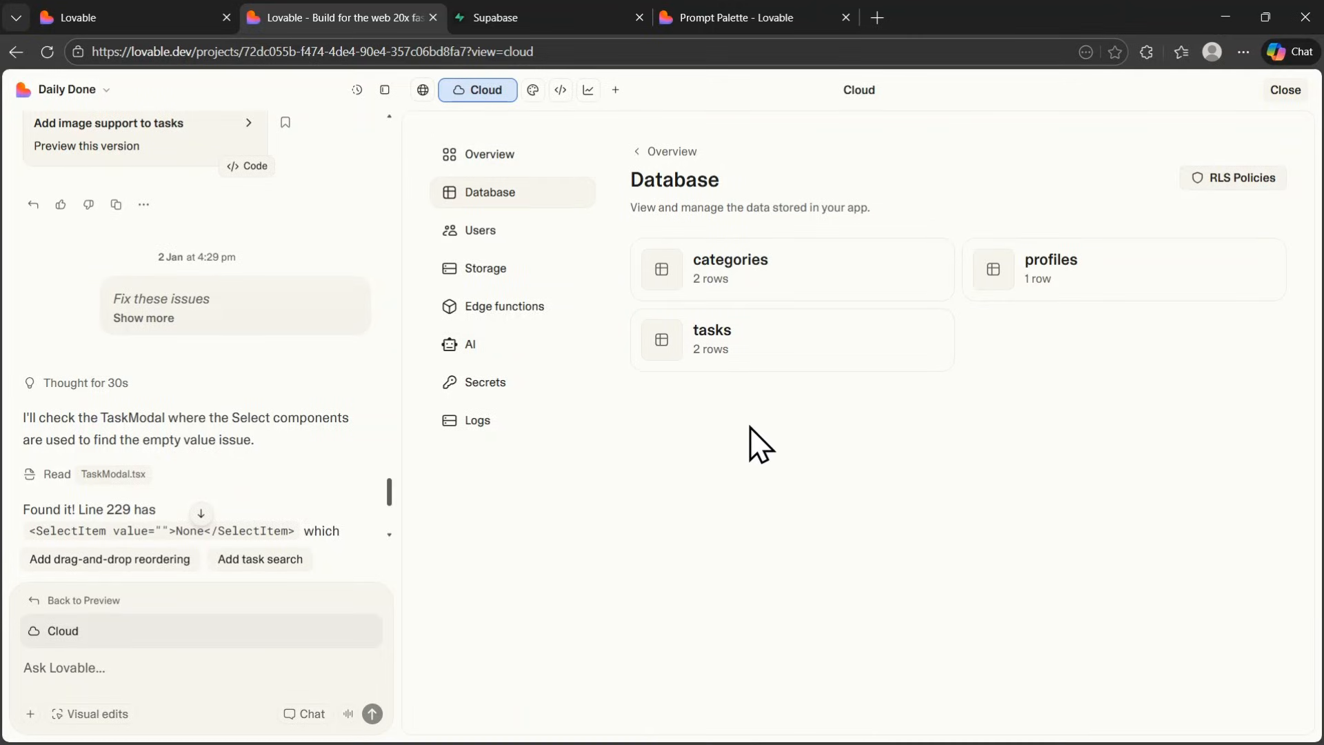
Step: Examine the Prompt Palette project's chat reply about switching from Lovable Cloud to Supabase, including the note on the underlying technology
click(734, 23)
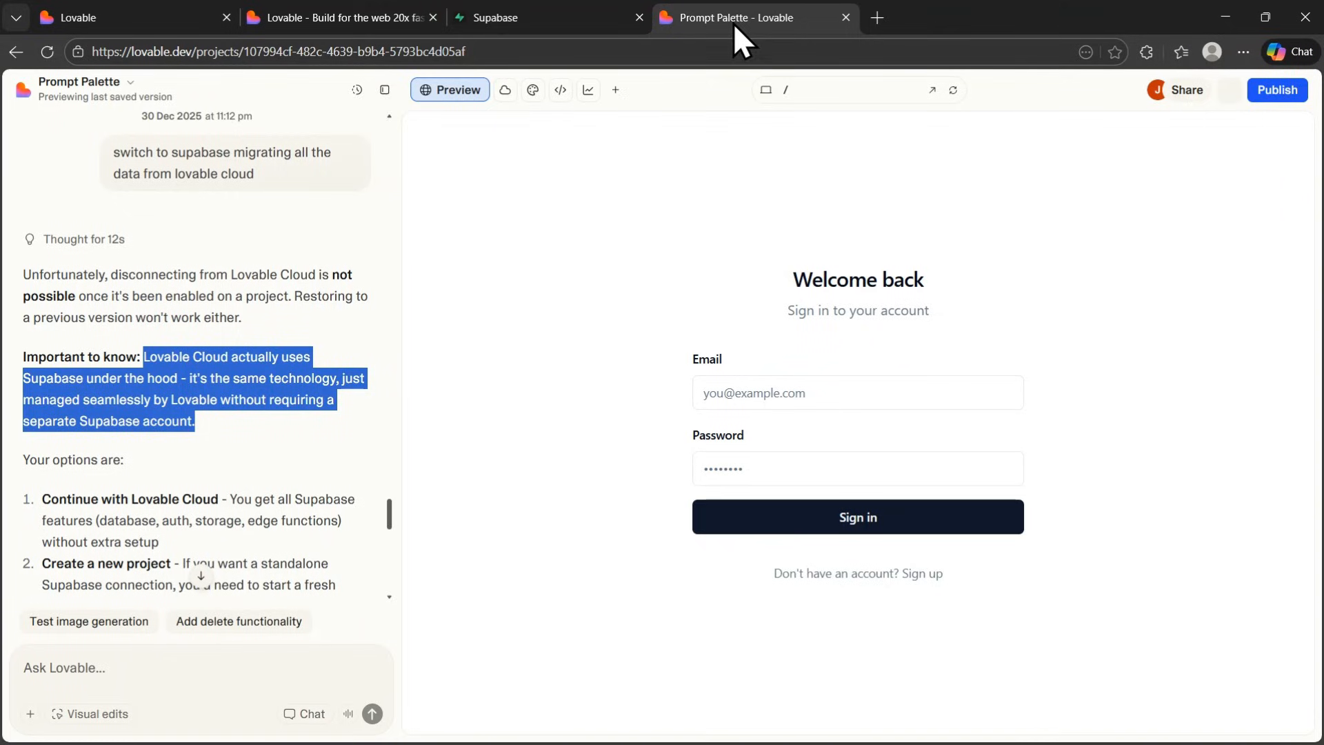
click(254, 355)
scroll(211, 293, up, 1)
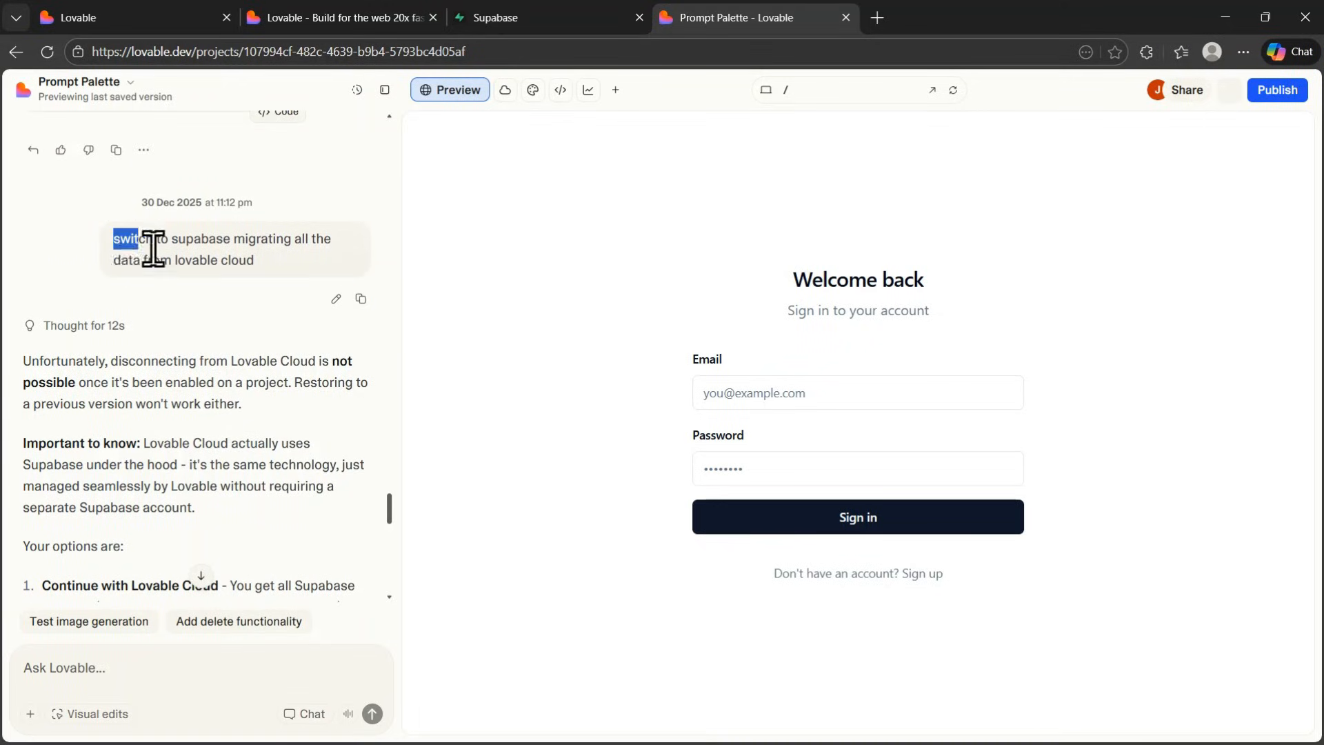
drag(153, 249, 295, 280)
click(239, 243)
scroll(240, 248, down, 4)
scroll(231, 303, up, 1)
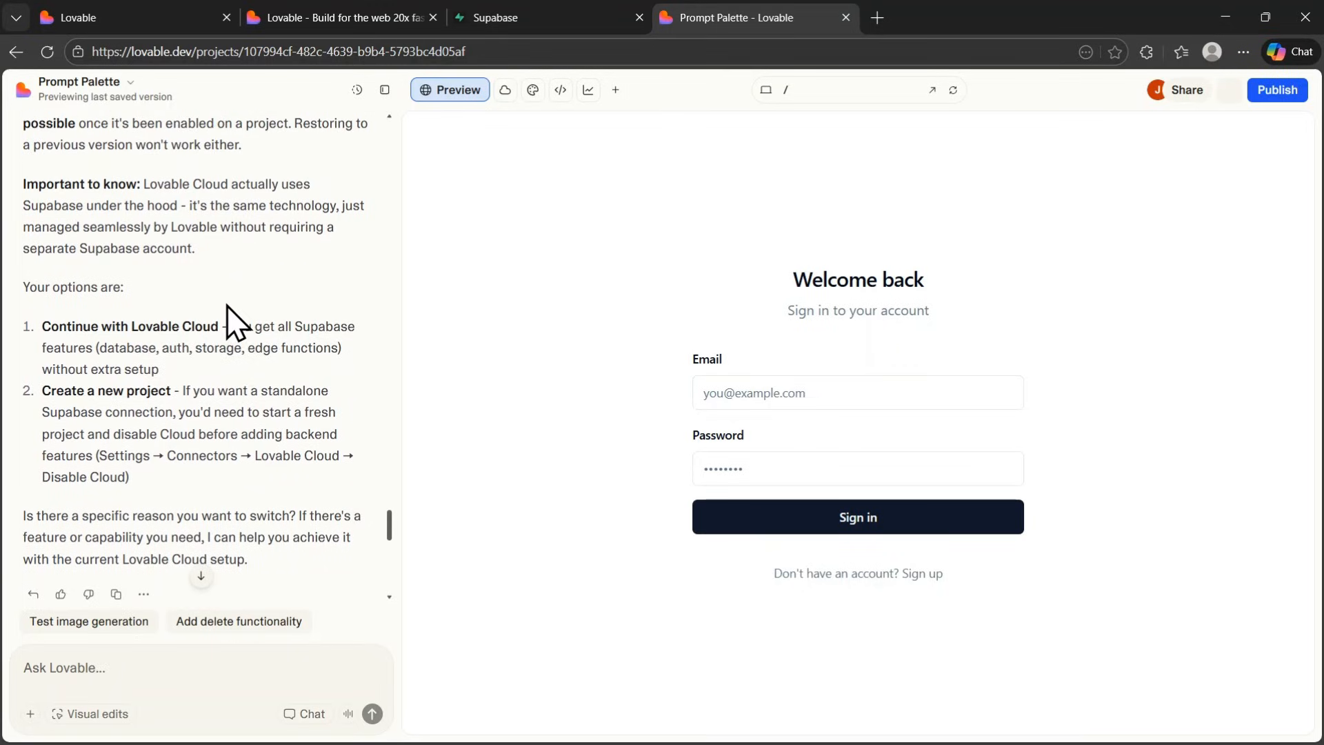
scroll(228, 306, up, 1)
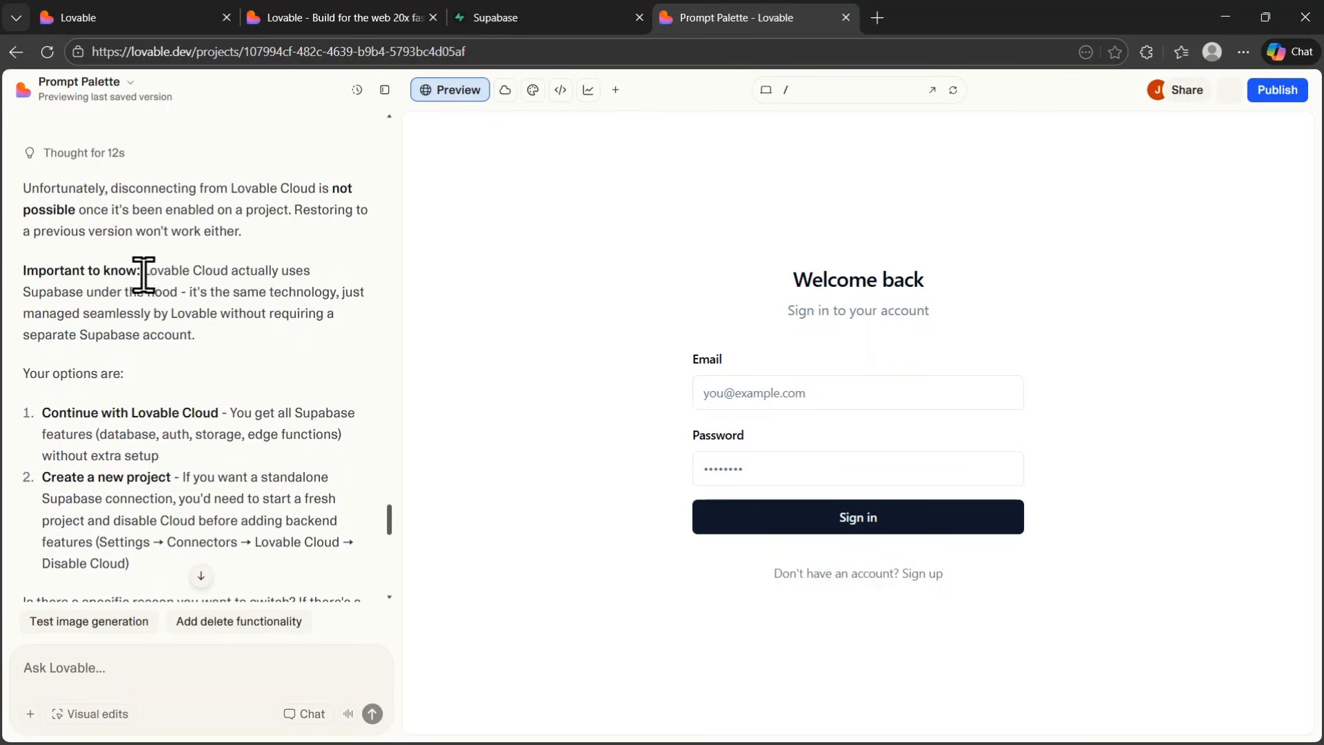
drag(143, 274, 322, 393)
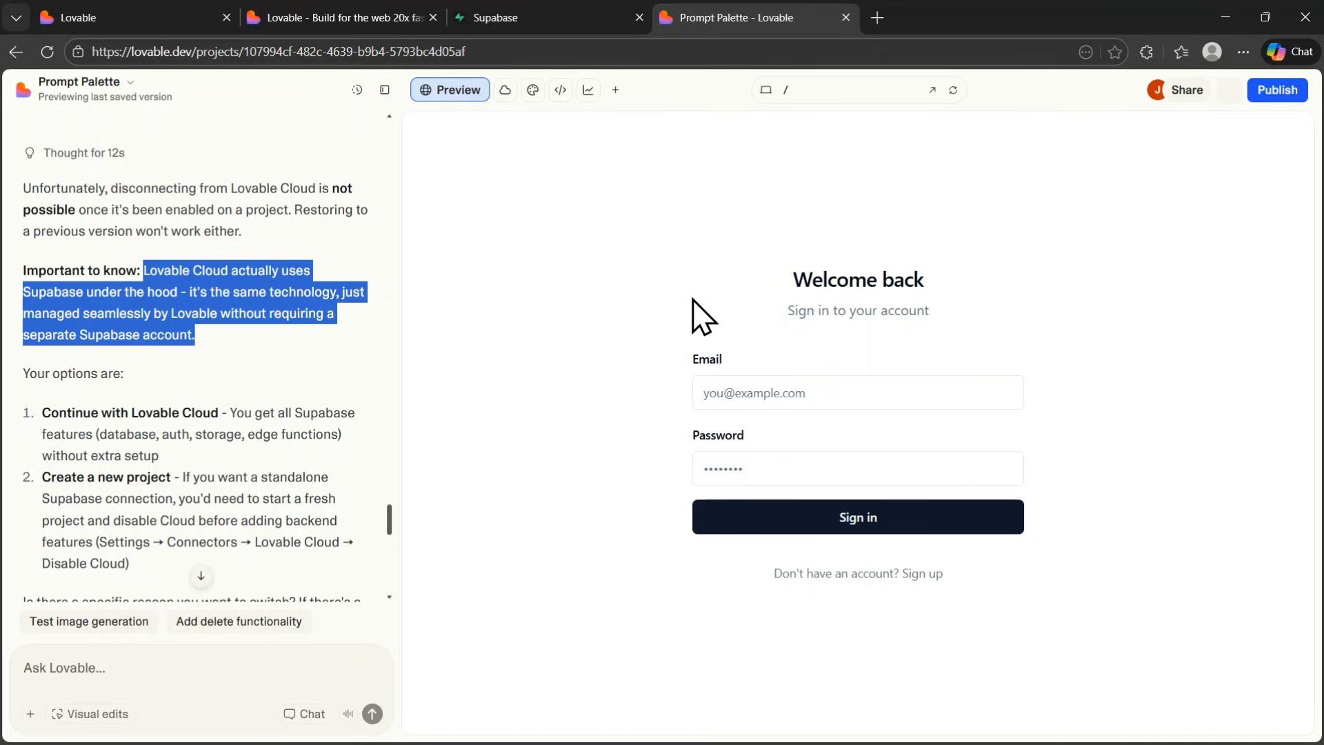
click(547, 628)
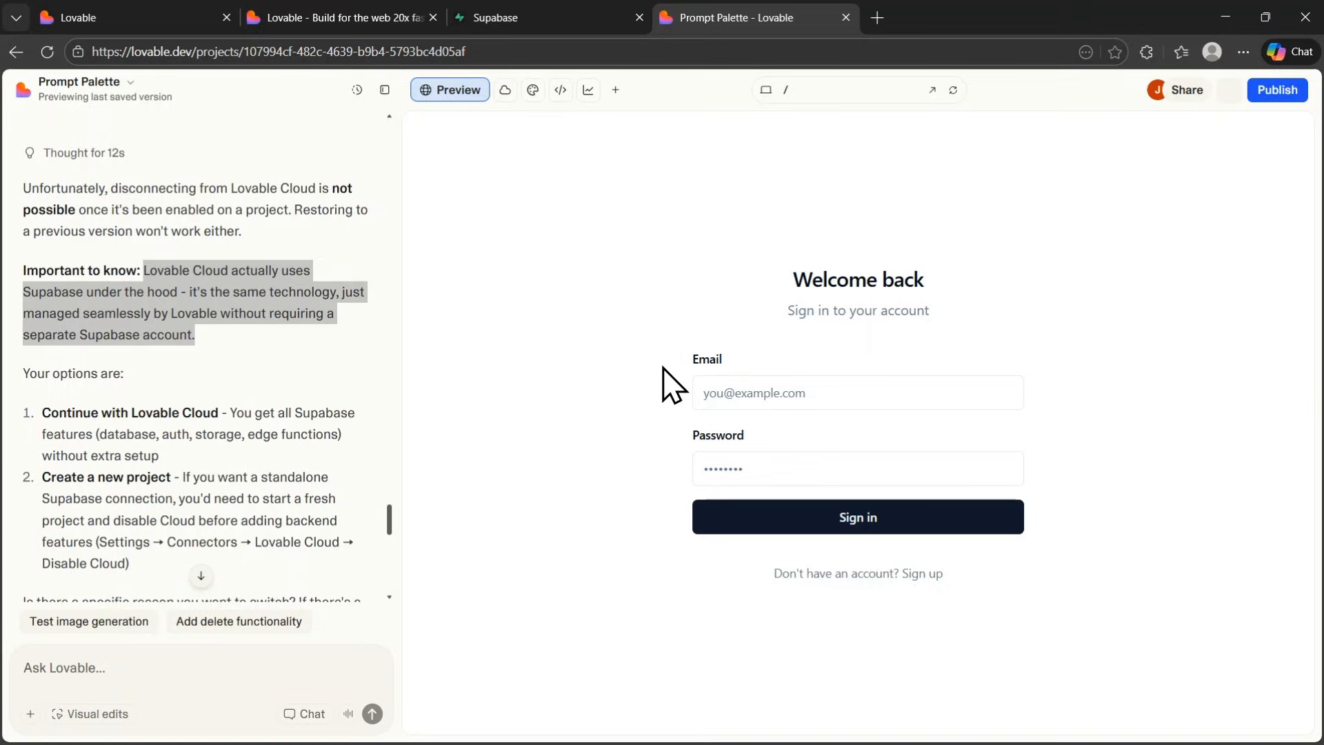
Step: Switch to the Supabase dashboard and check which organizations are available
key(ctrl+2)
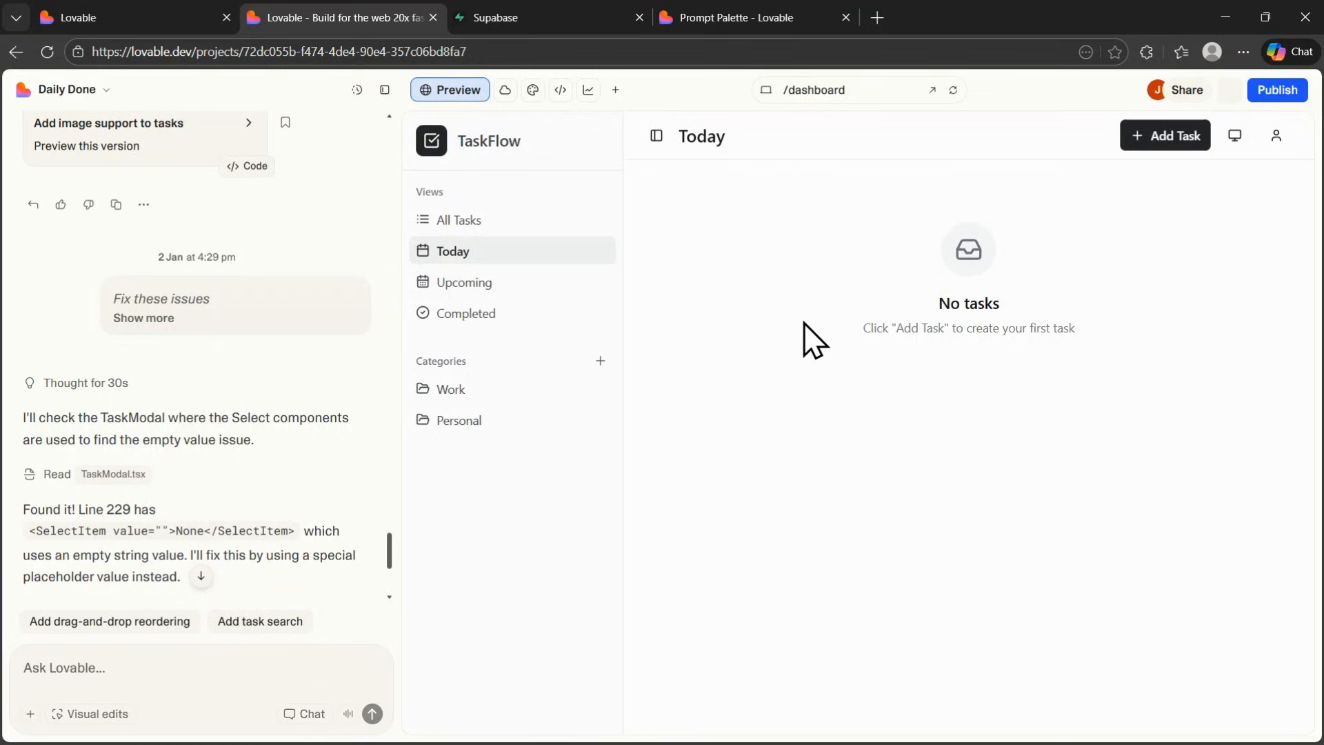
click(487, 18)
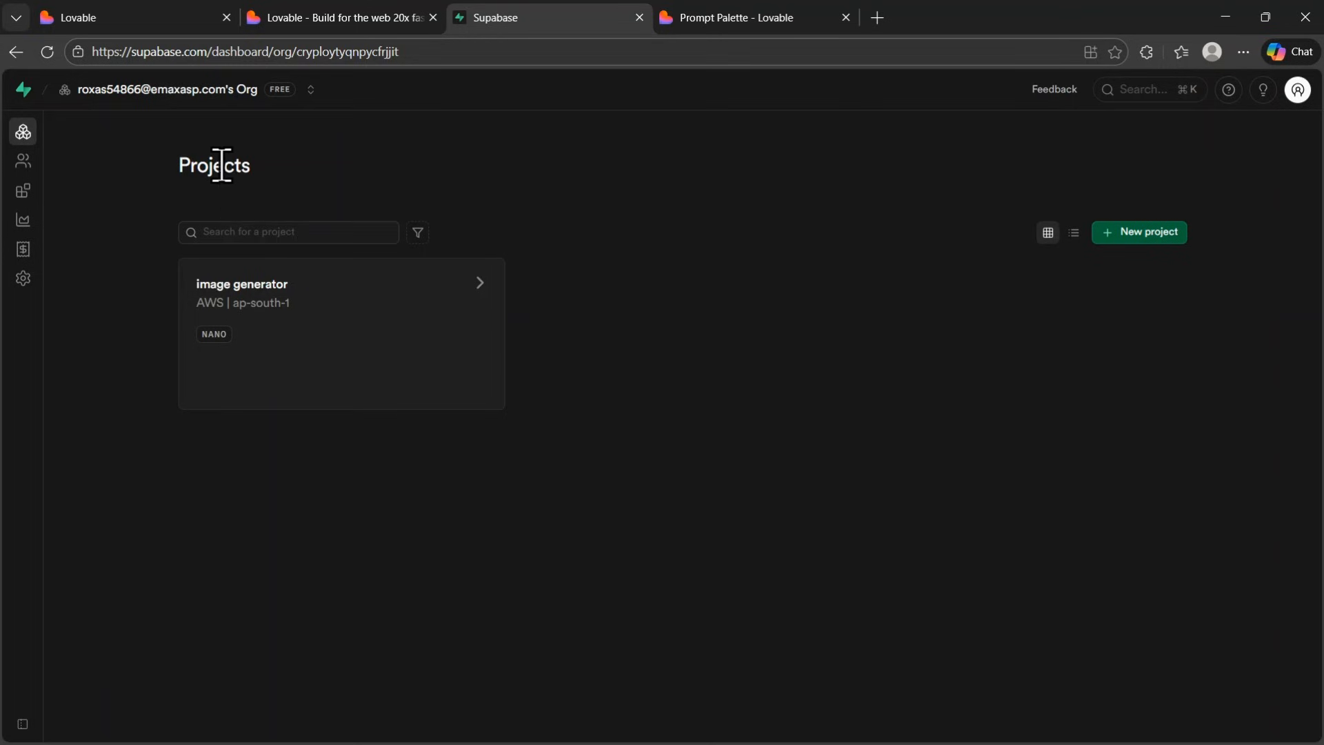
click(315, 92)
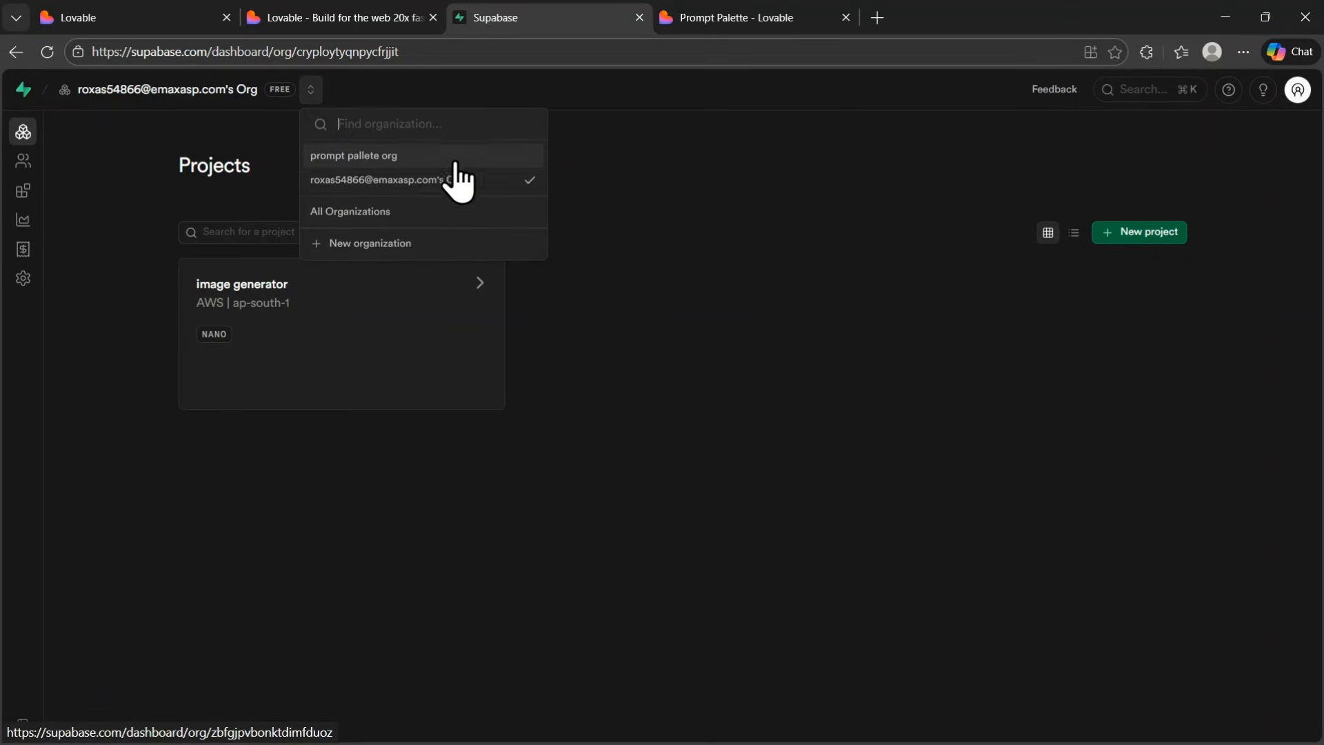
click(667, 318)
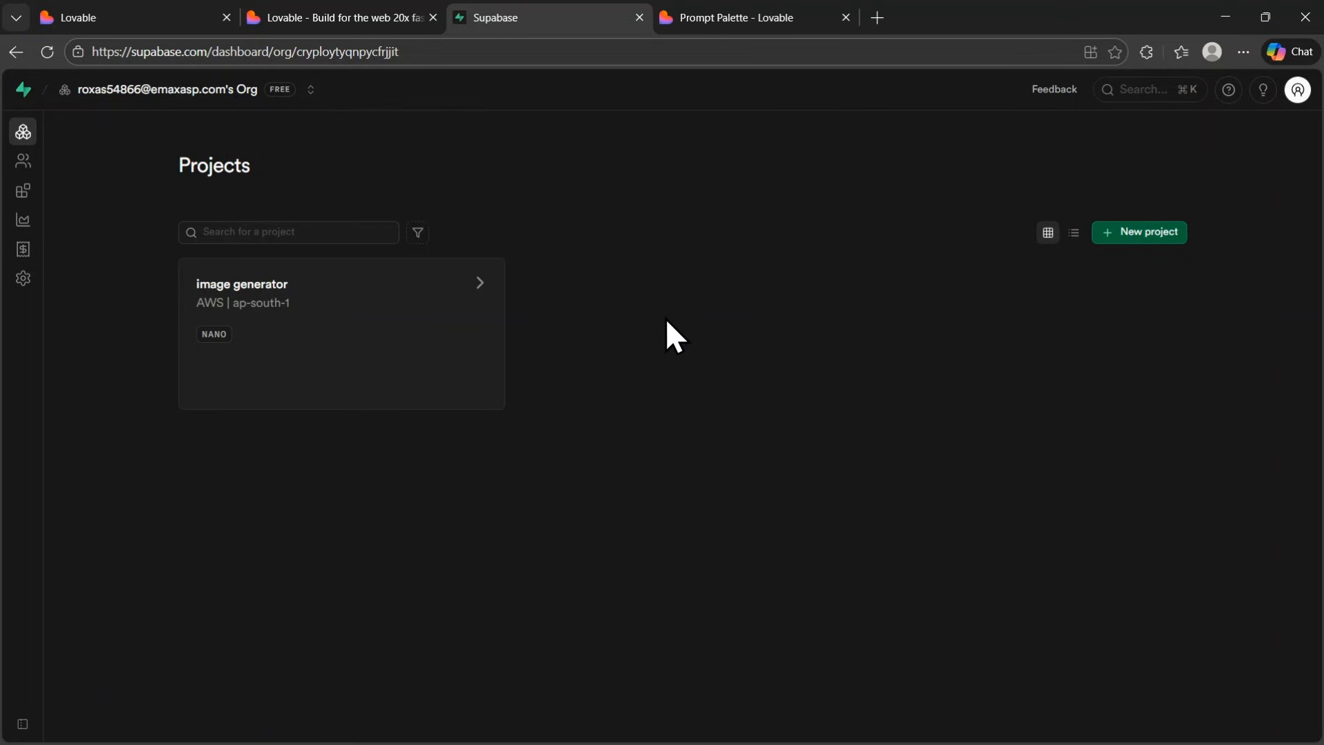
Step: Start a new Supabase project and name it "daily done" after the Lovable project
click(1141, 235)
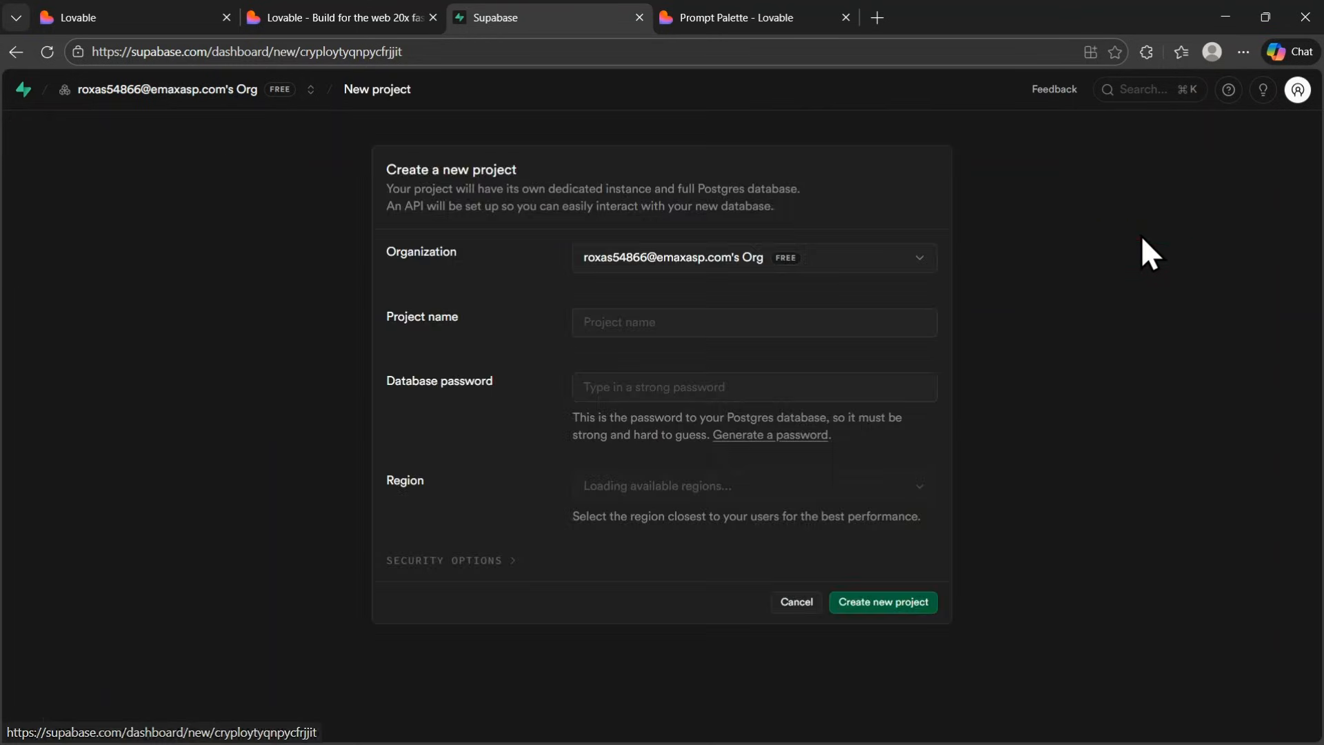
click(641, 321)
click(338, 28)
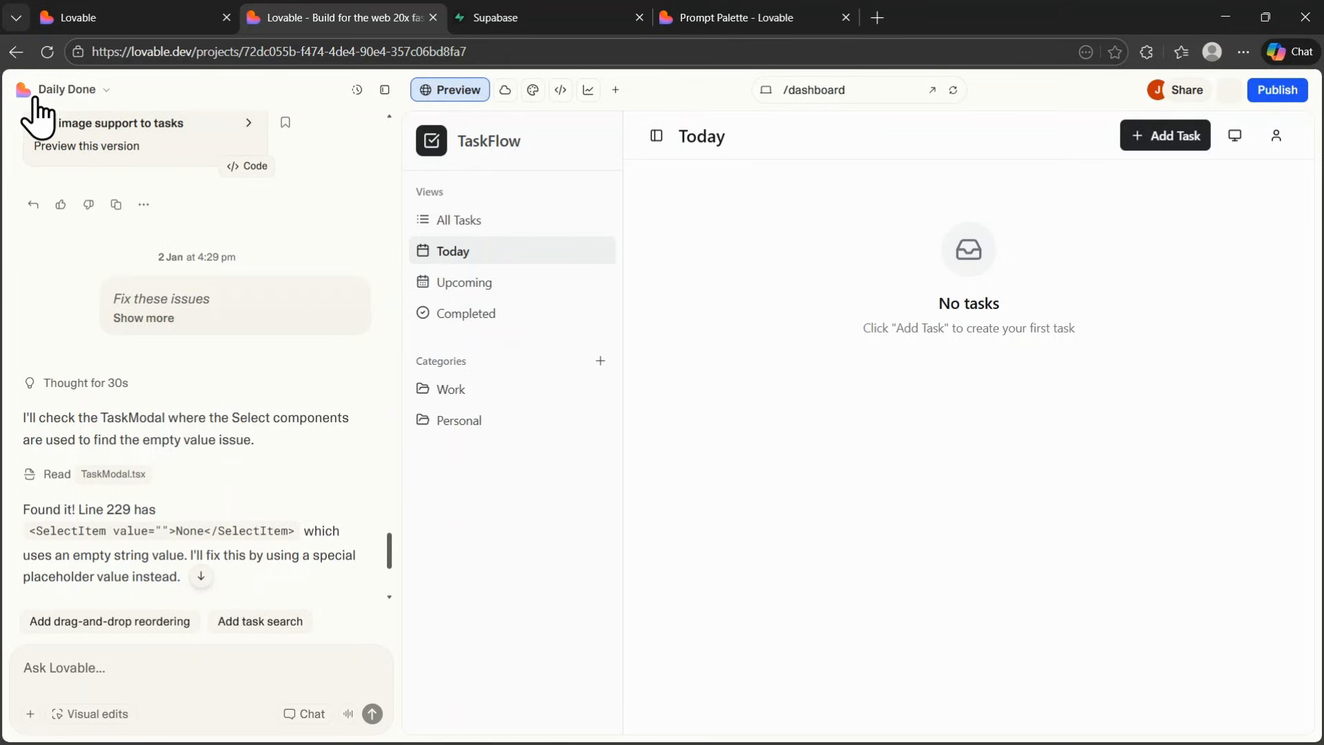
click(476, 17)
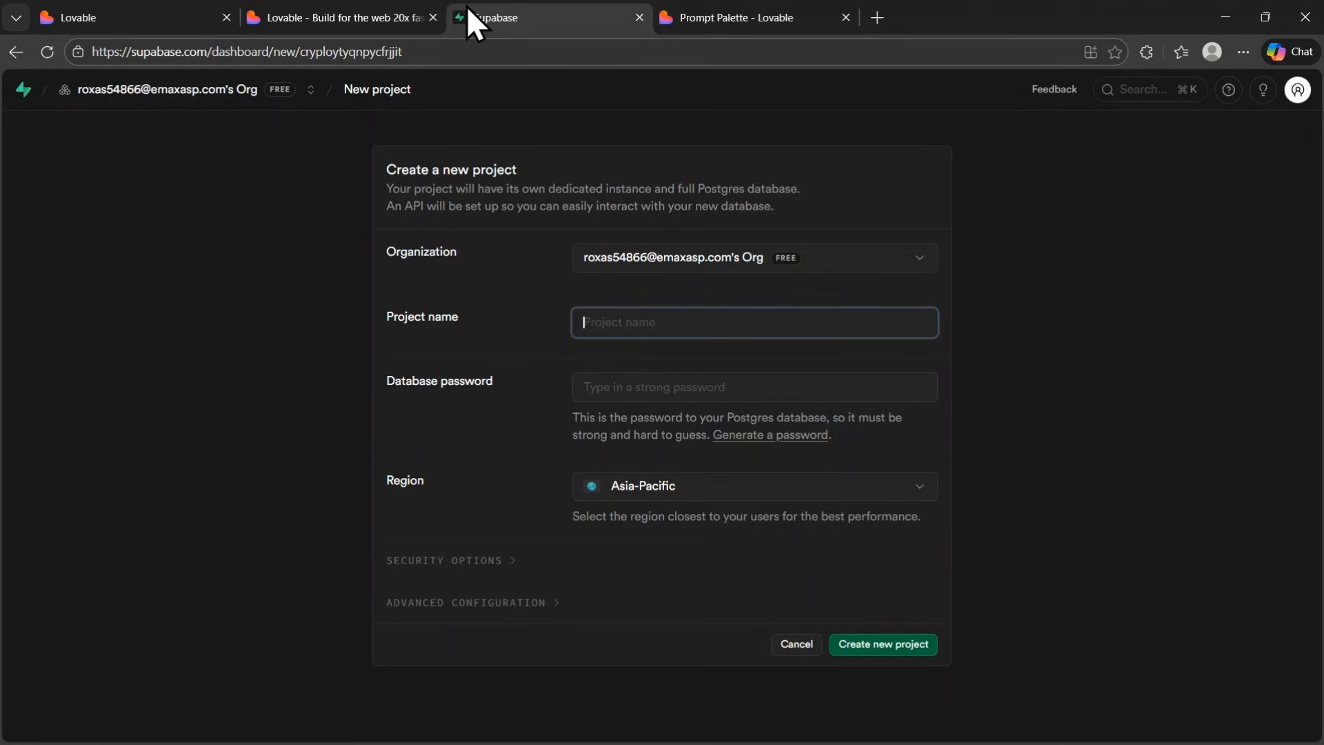
click(619, 322)
click(623, 388)
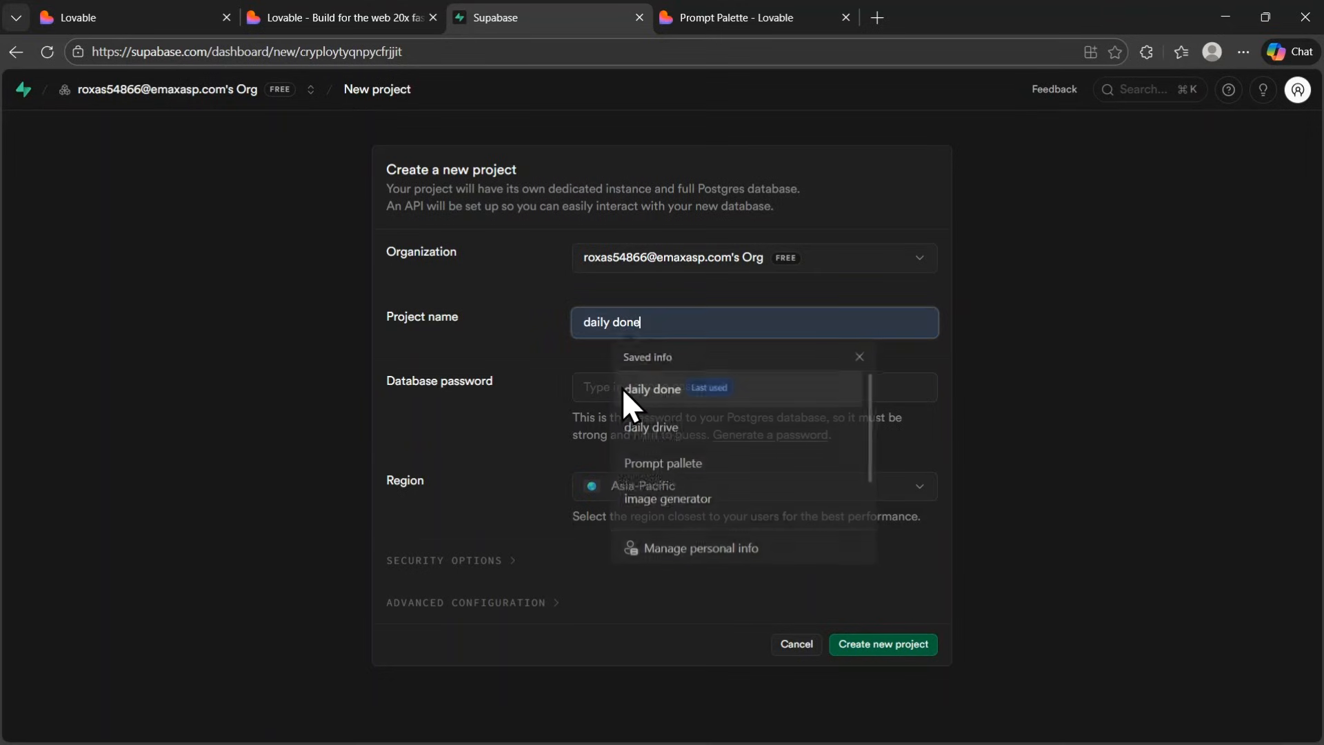
Step: Generate a strong database password and create the project with the region kept as Asia-Pacific
click(758, 436)
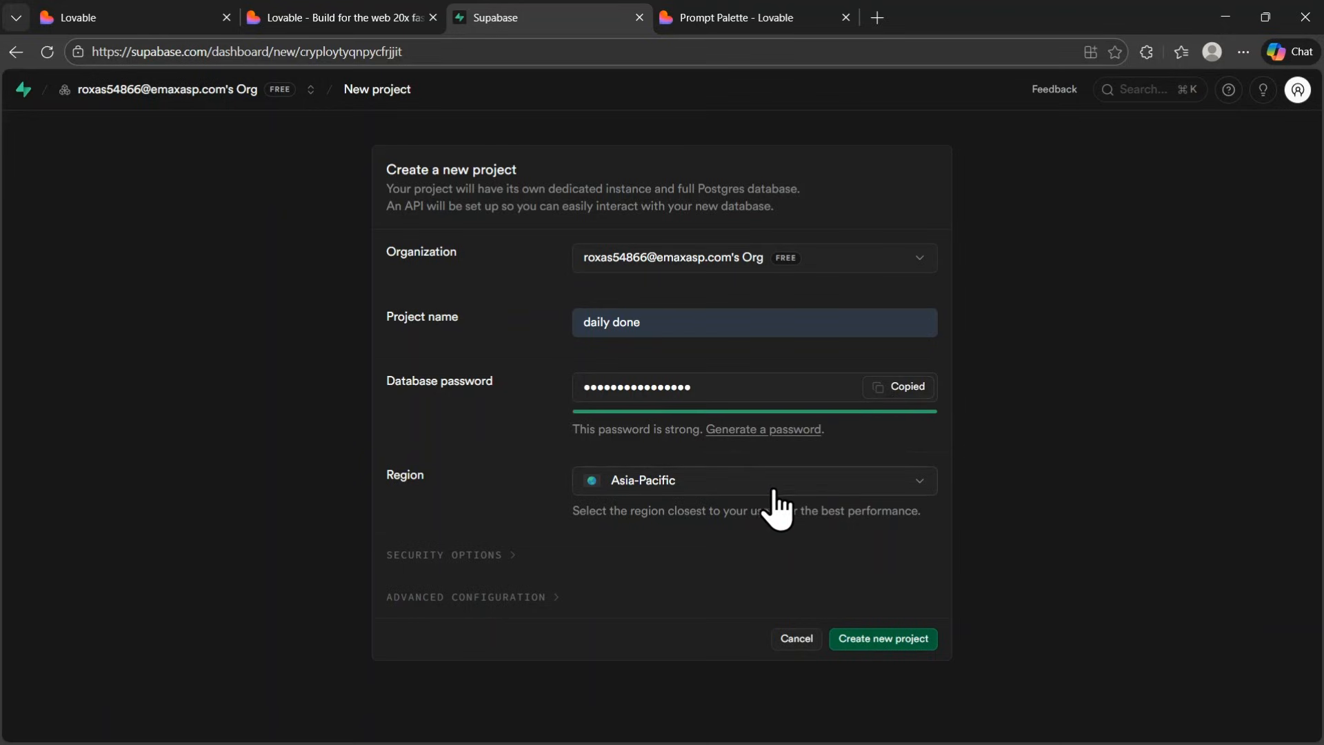
click(752, 482)
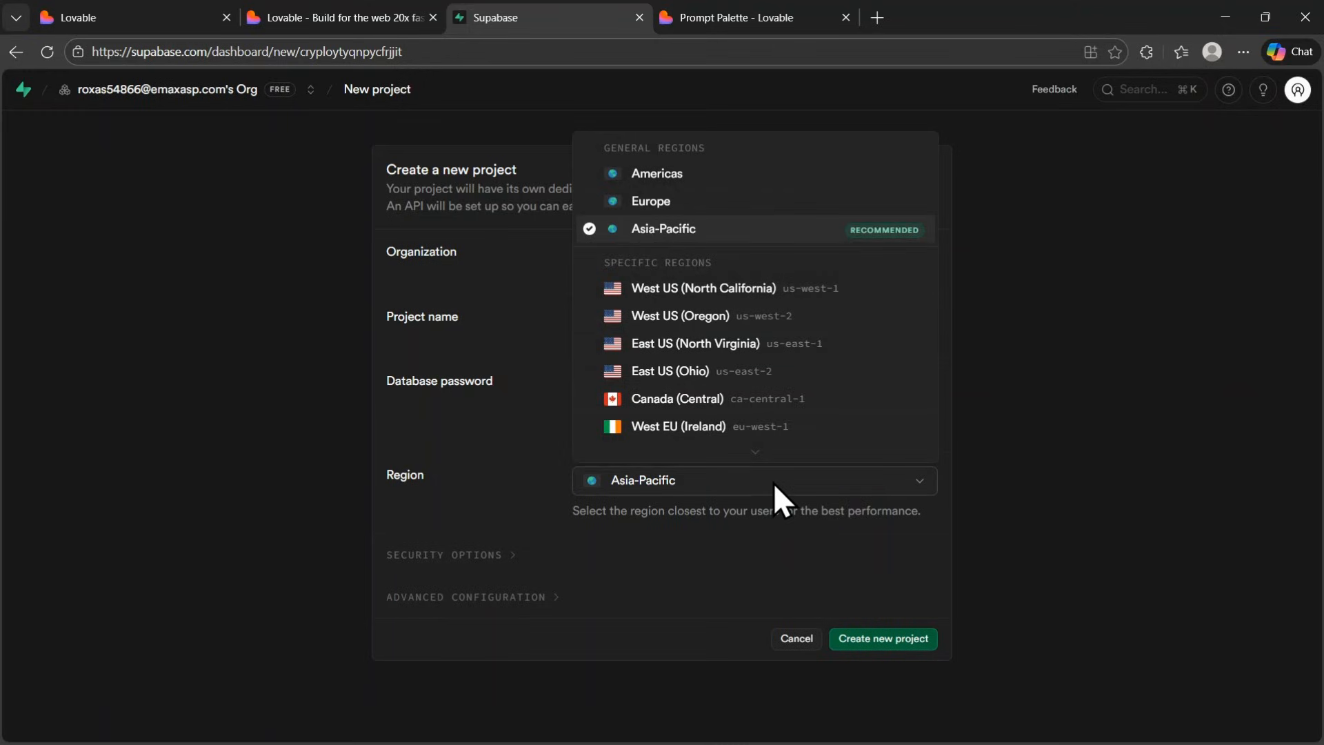
click(776, 484)
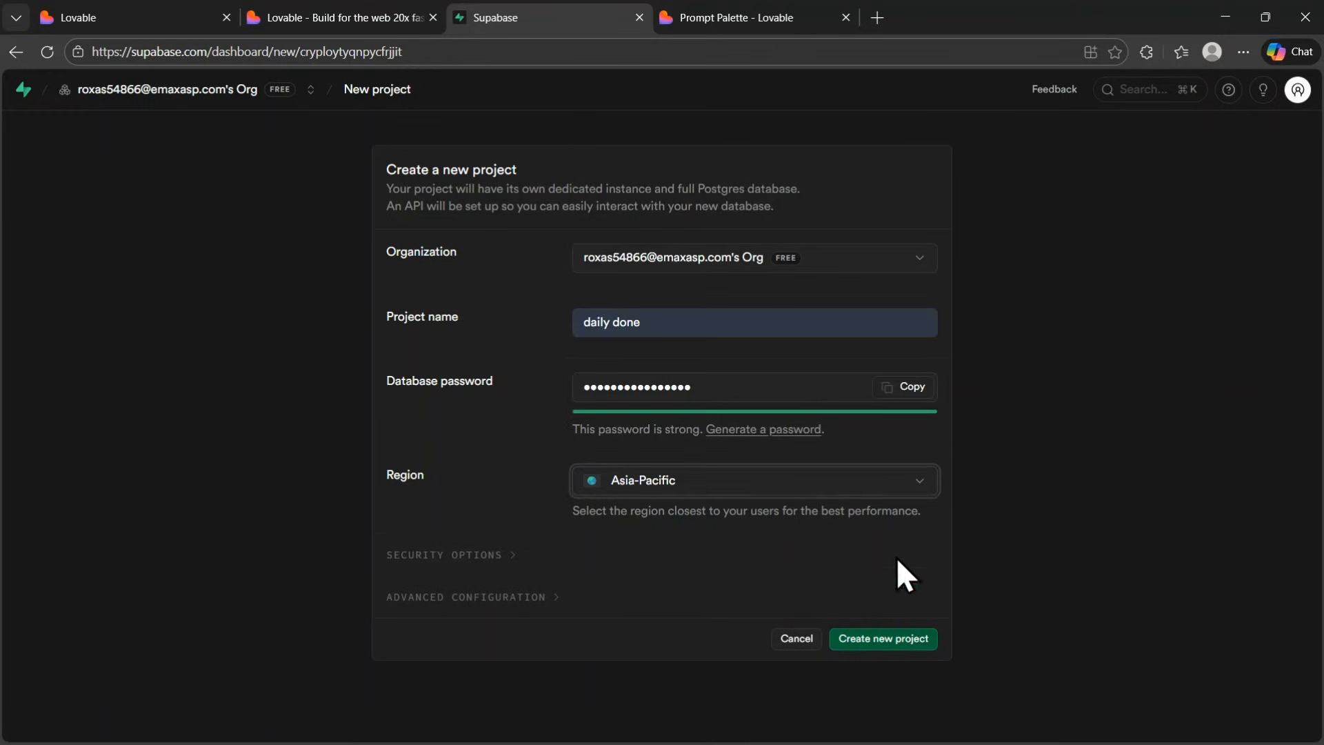
click(870, 639)
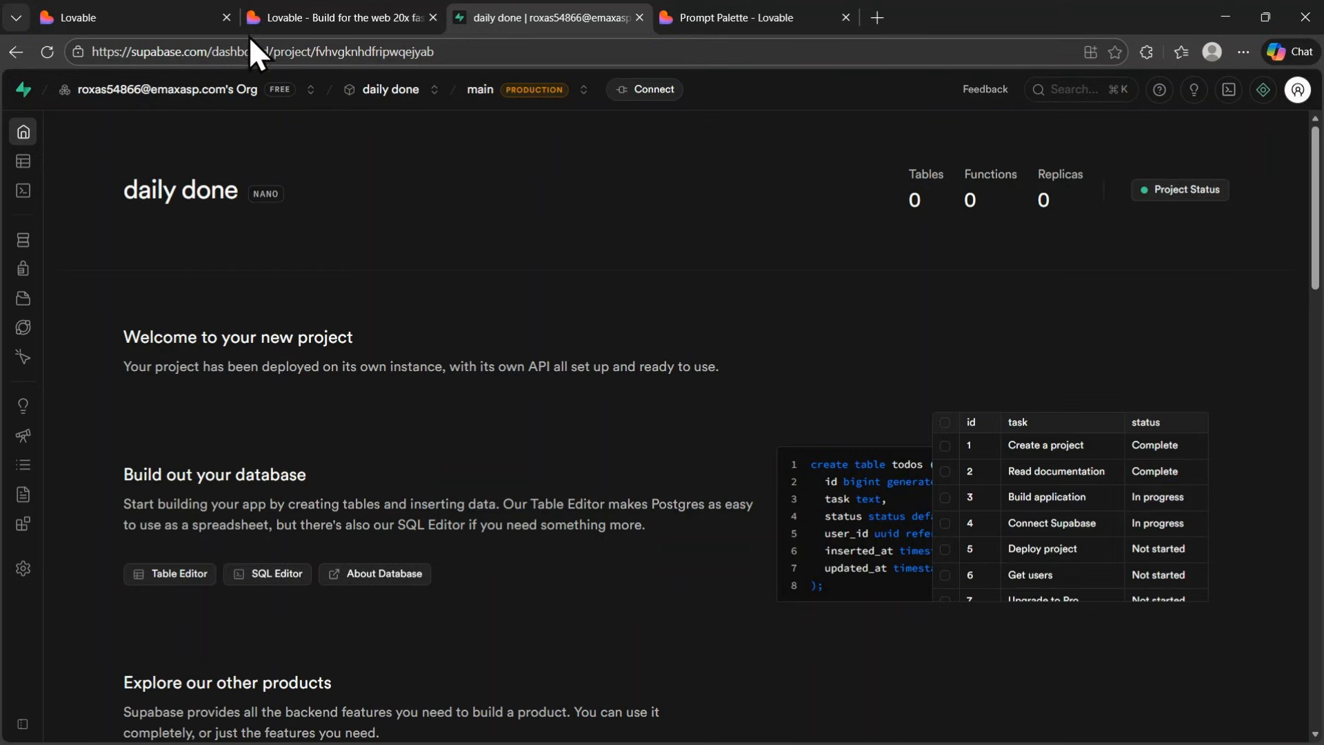
Step: Switch back to the Daily Done project in Lovable and open its .env file in the code editor
click(312, 18)
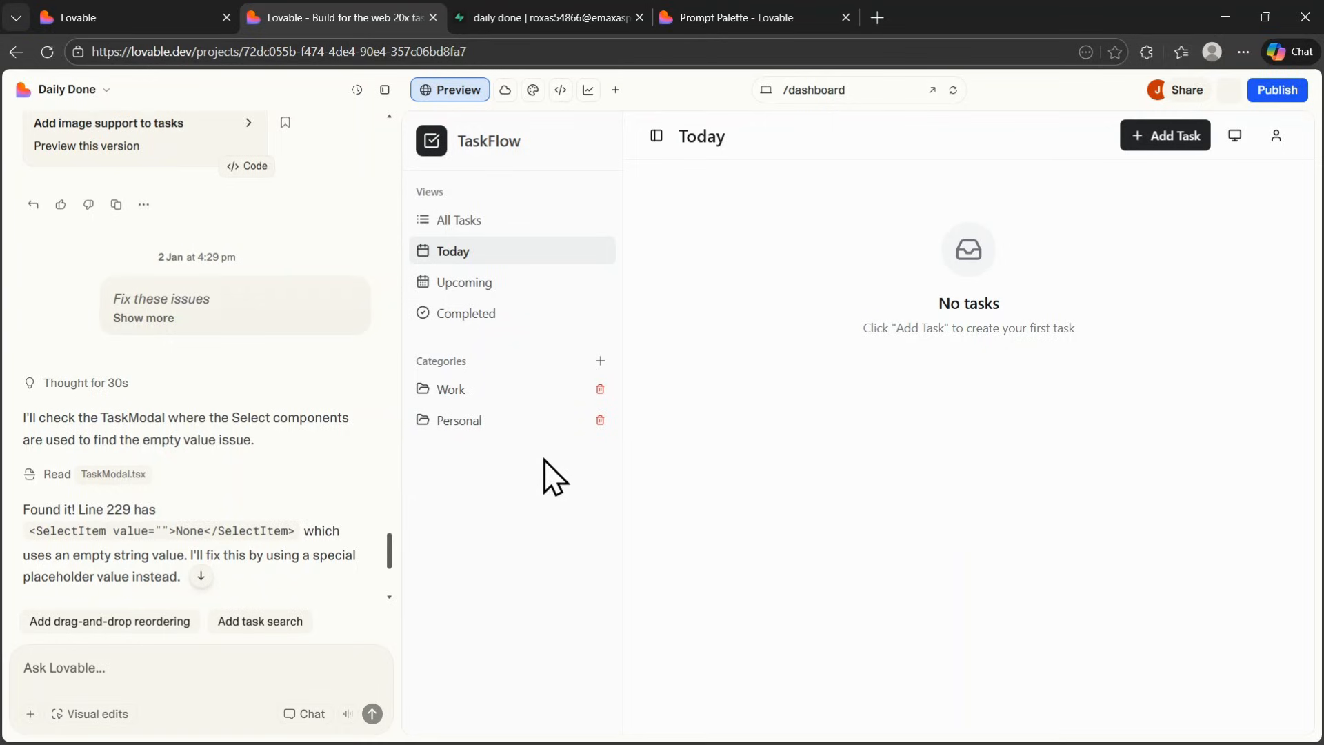
click(561, 90)
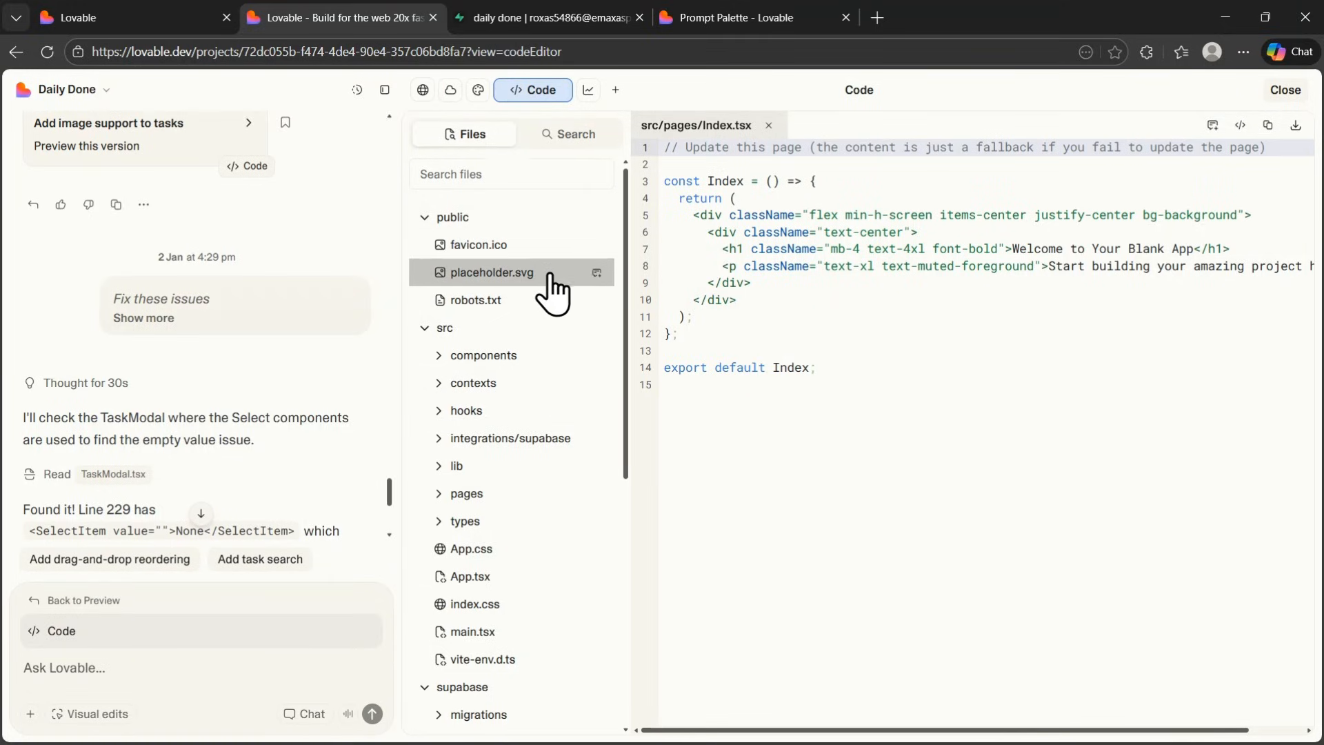
scroll(552, 293, down, 5)
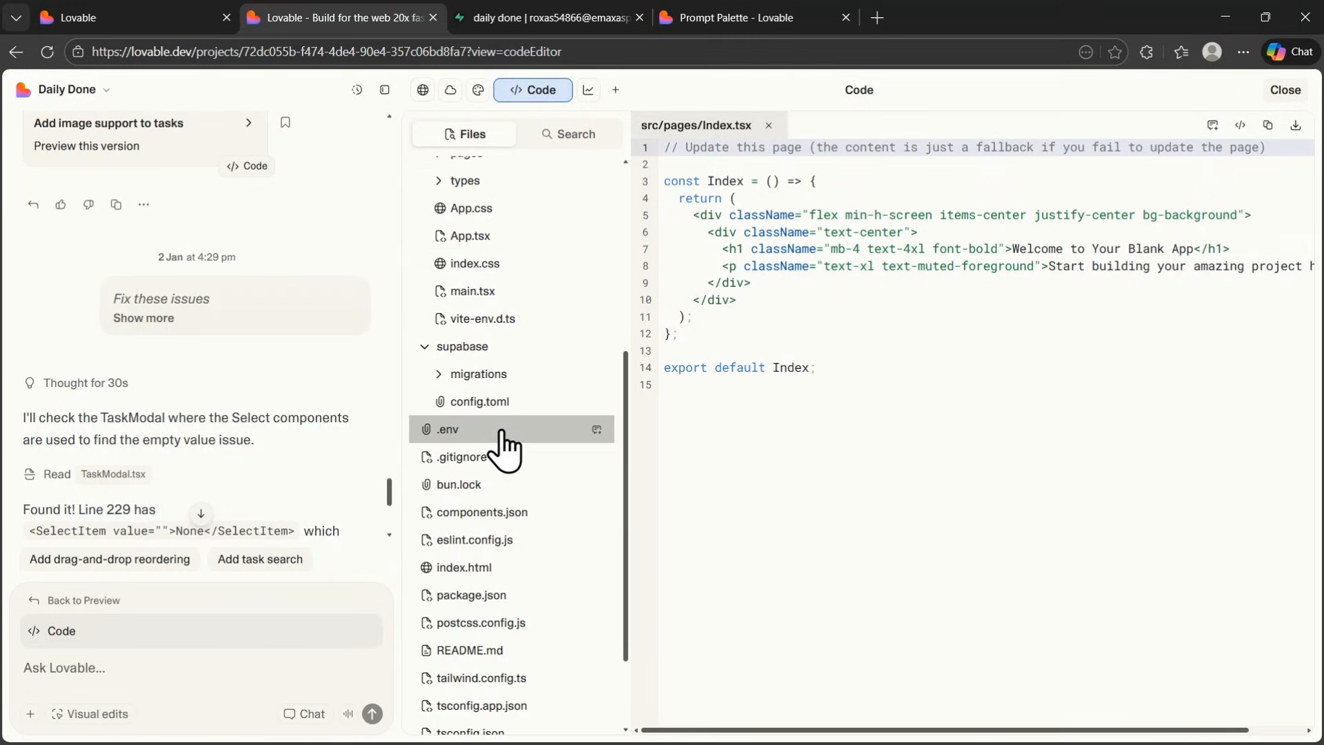
click(498, 438)
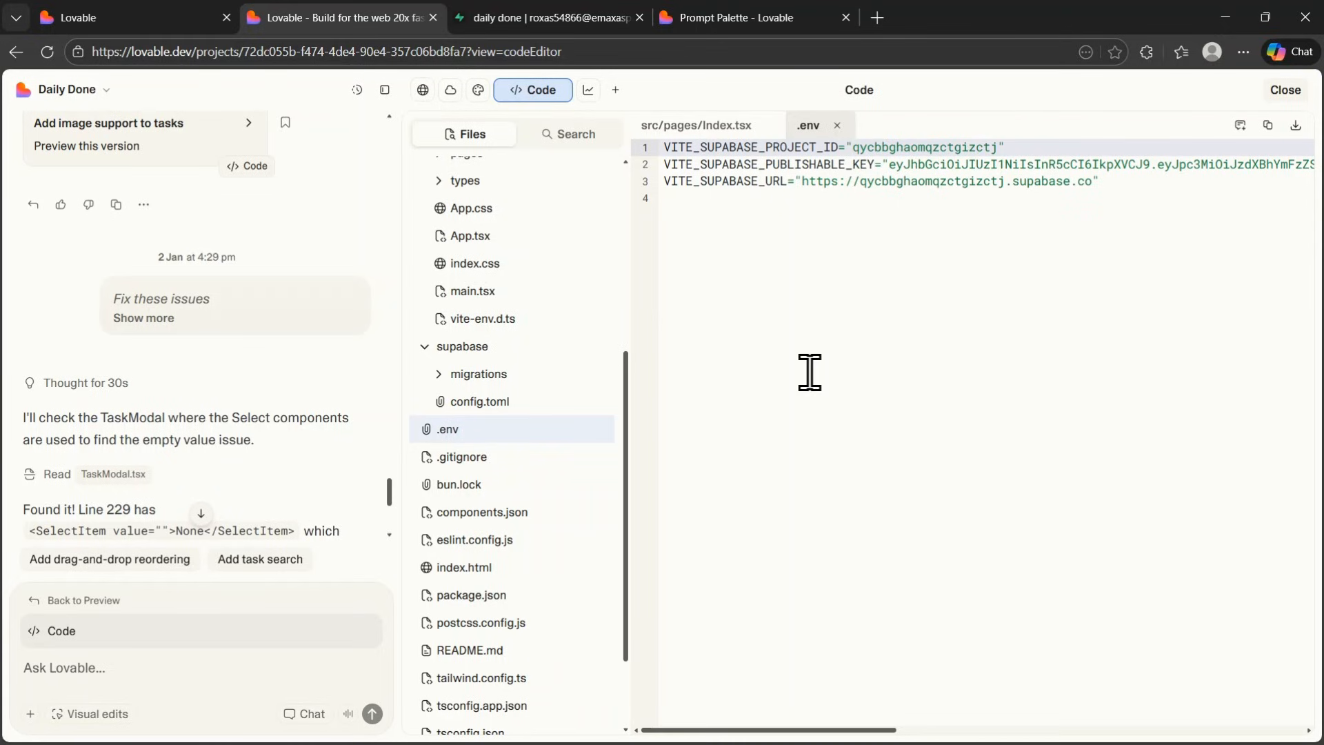
Step: Switch to Supabase and copy the daily done project's ID from its general project settings
click(540, 27)
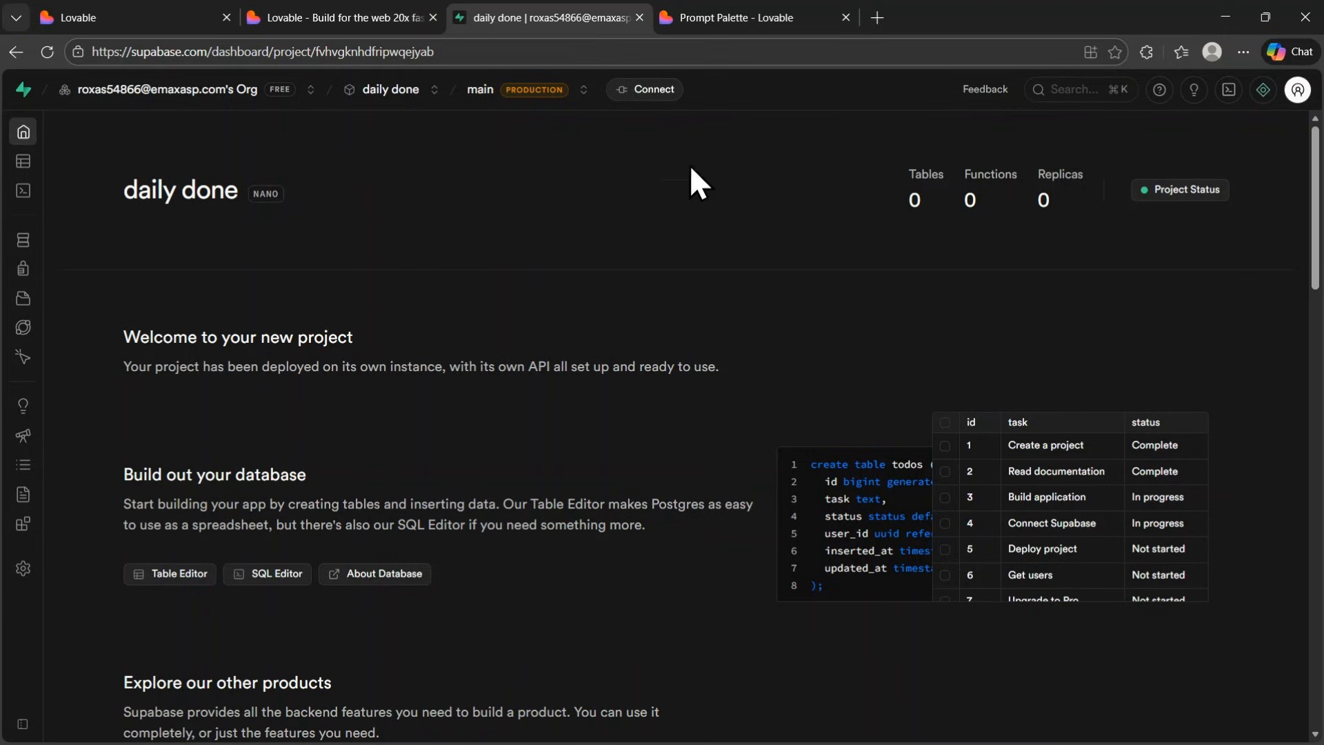
mouse_move(27, 585)
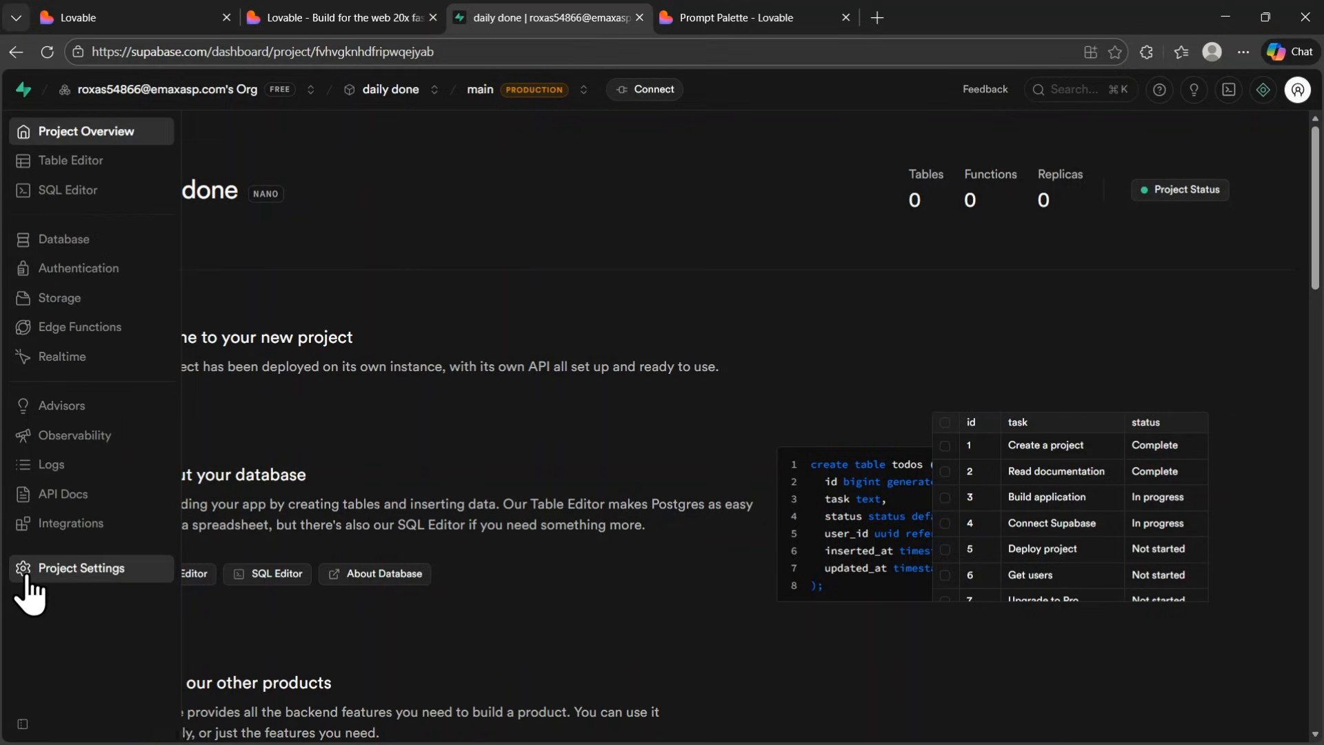
click(80, 578)
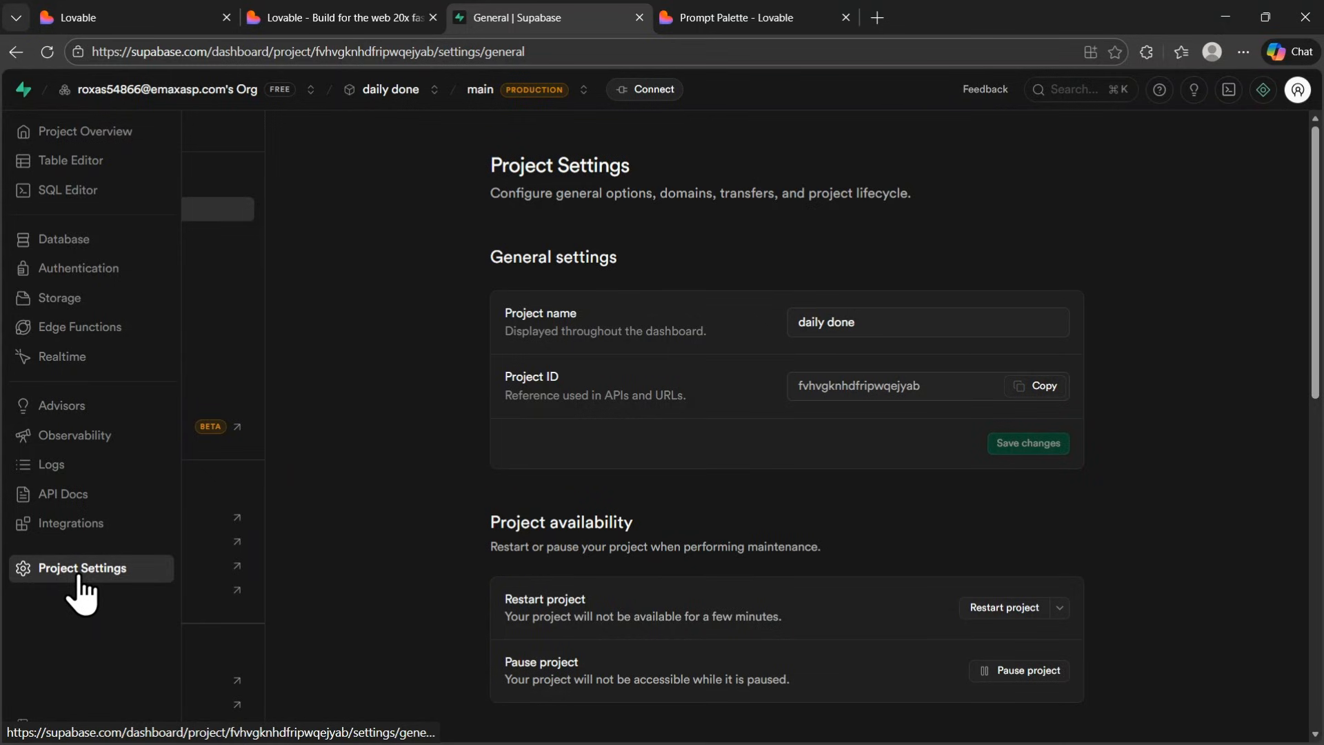
drag(516, 383, 591, 375)
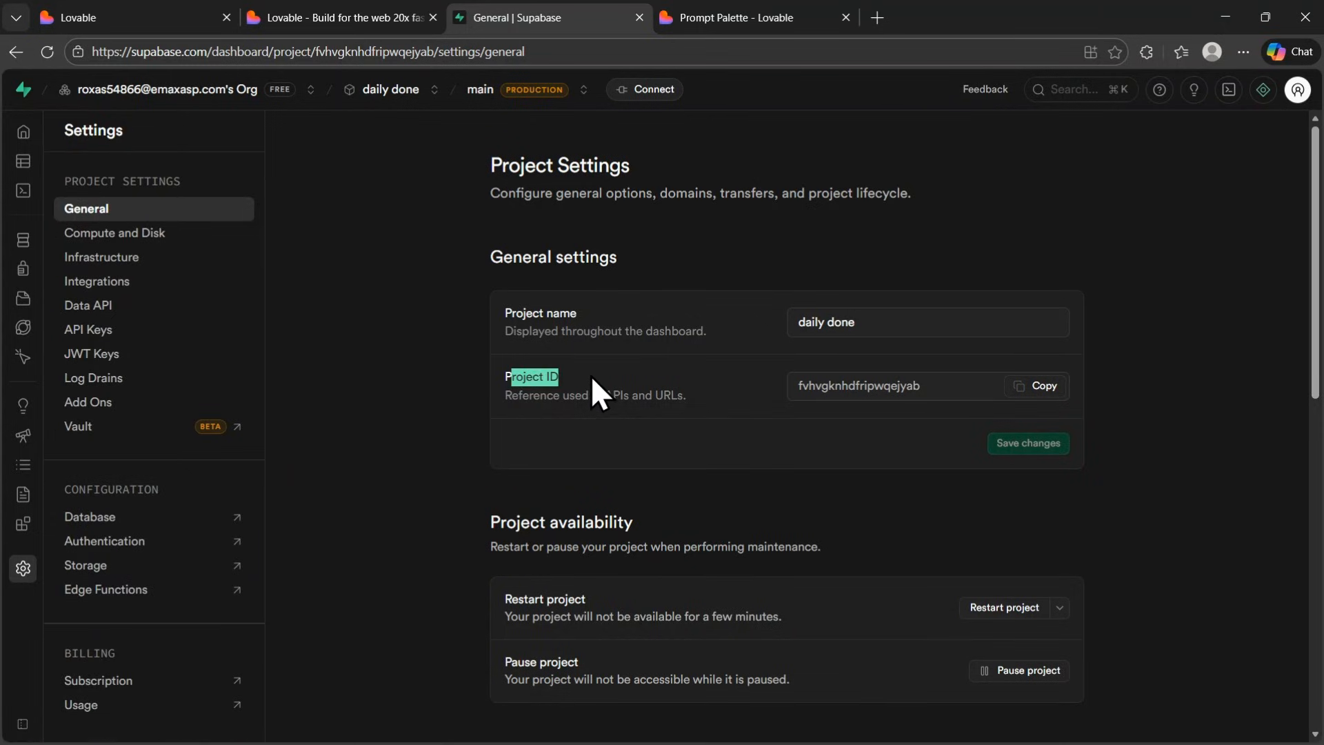
click(587, 377)
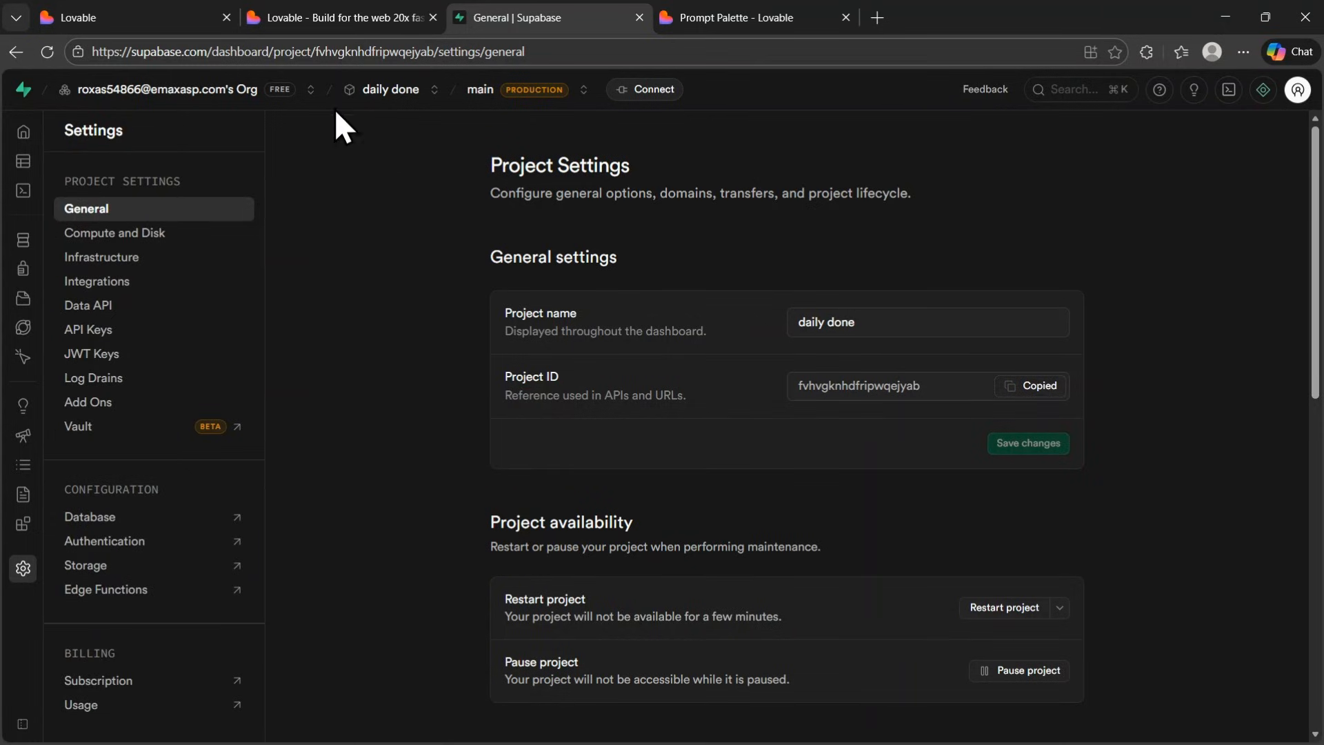
Step: Return to the .env file in Lovable and replace the VITE_SUPABASE_PROJECT_ID value with the copied project ID
click(345, 27)
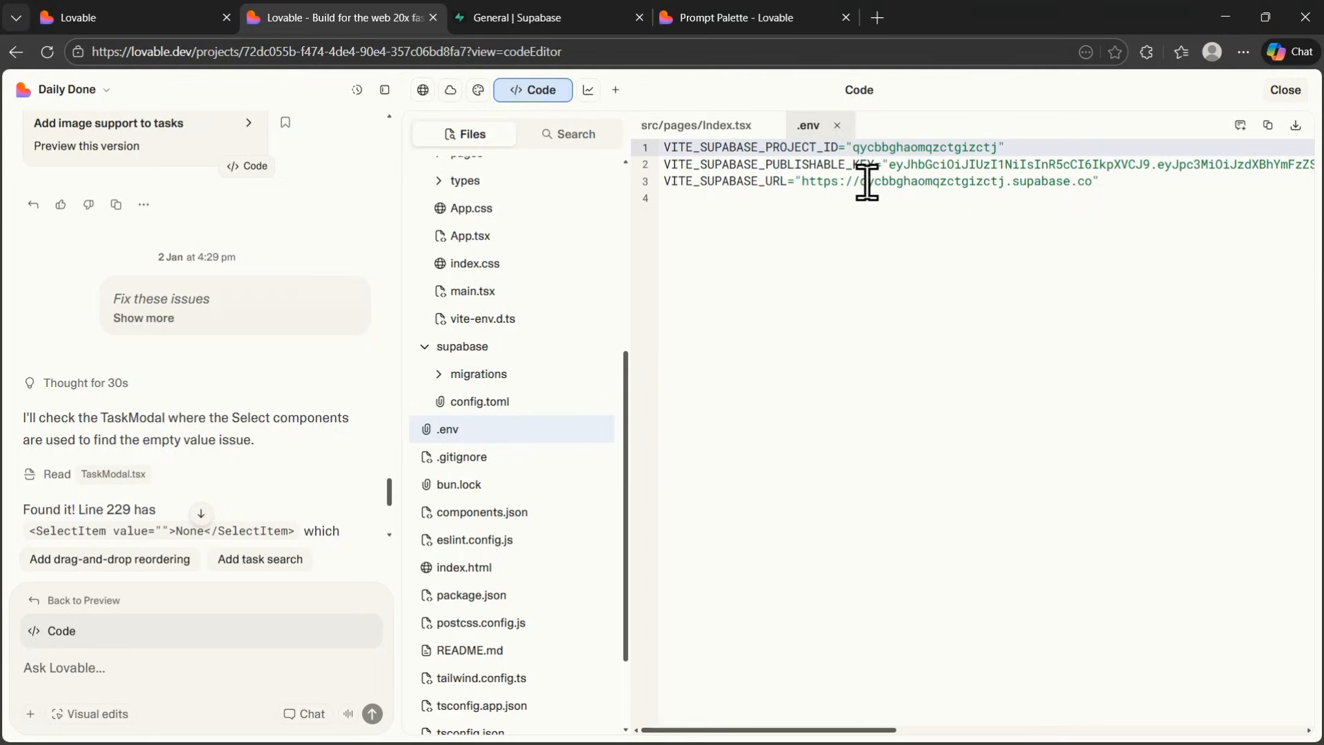
drag(854, 149, 996, 154)
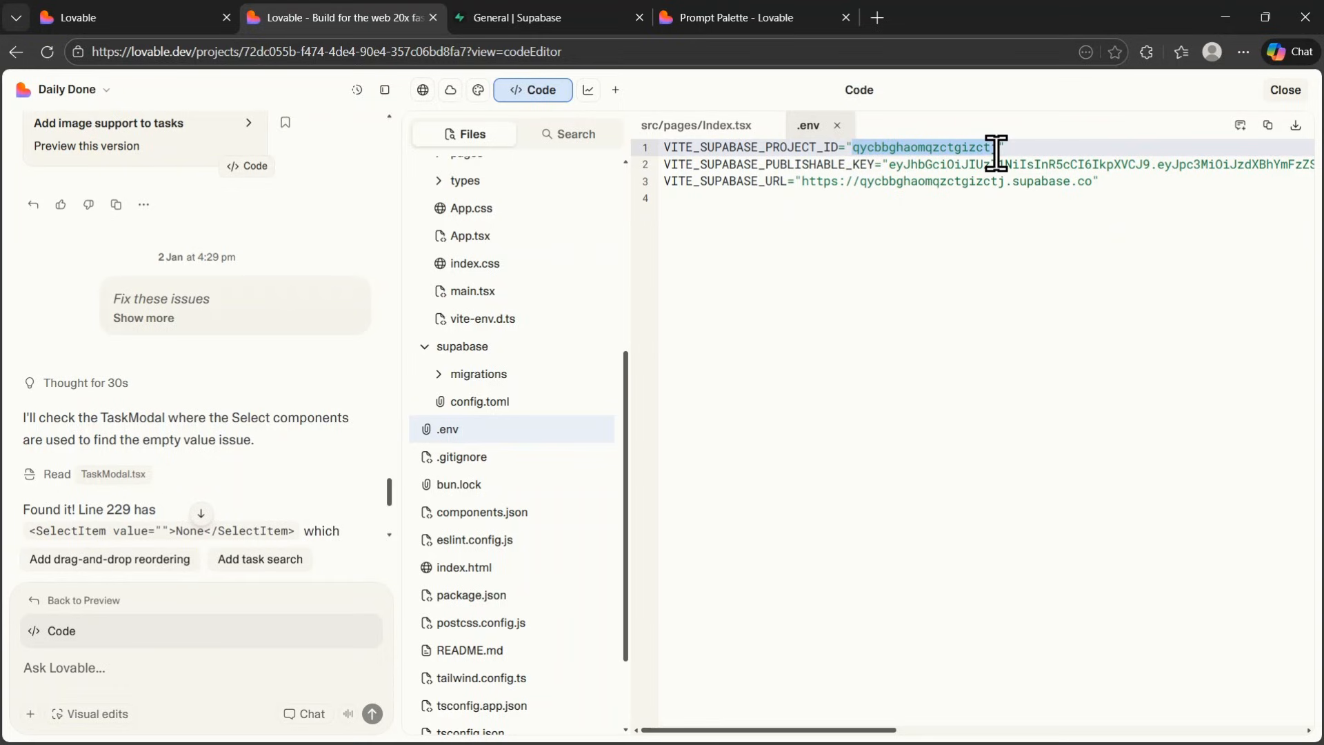
right_click(997, 151)
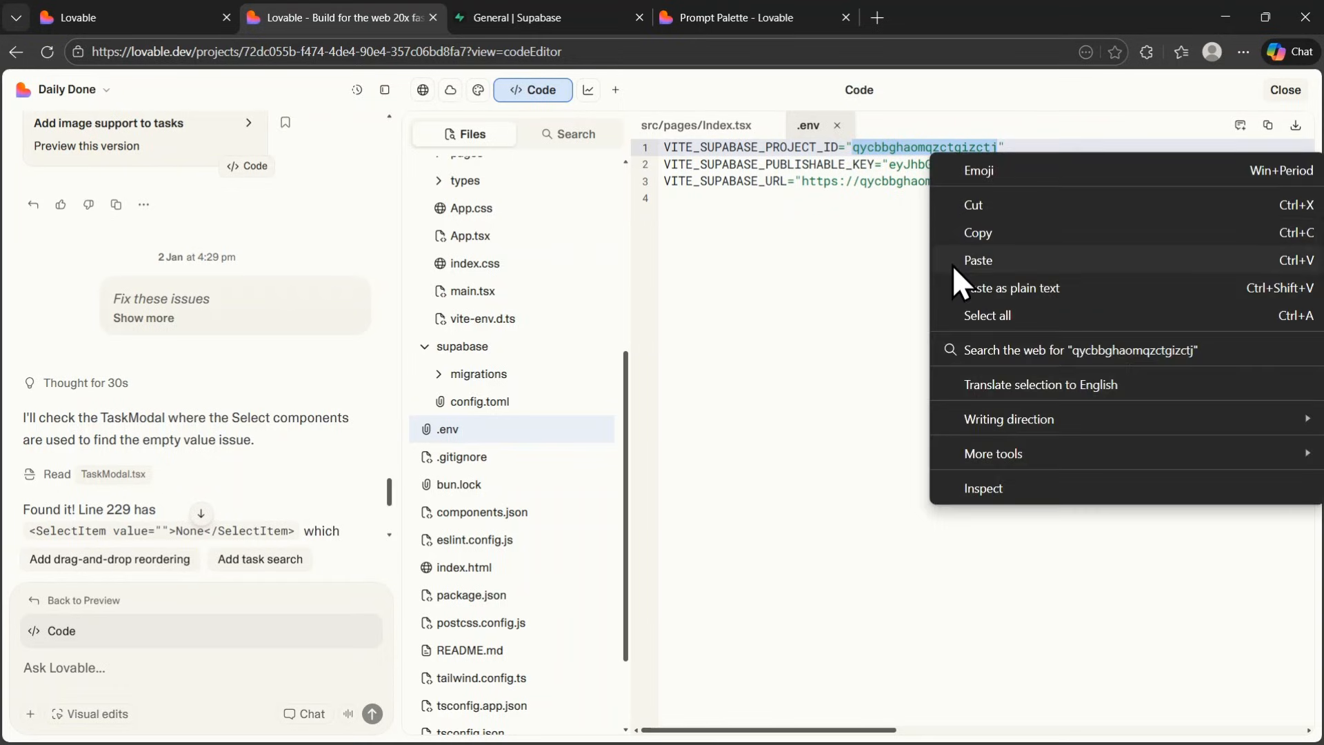
click(954, 264)
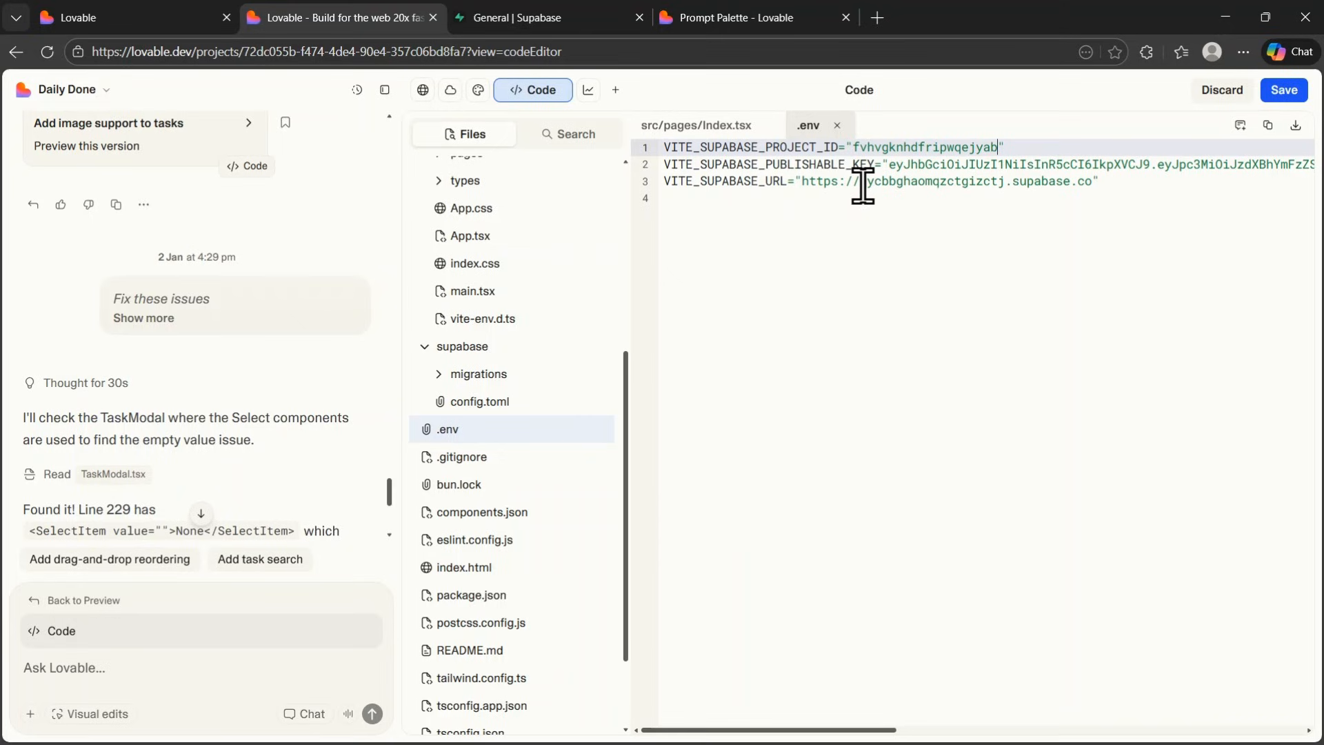
Step: Try to replace the project reference in VITE_SUPABASE_URL with the copied project ID, save the .env file, and reopen the code editor
drag(861, 183, 999, 185)
right_click(998, 184)
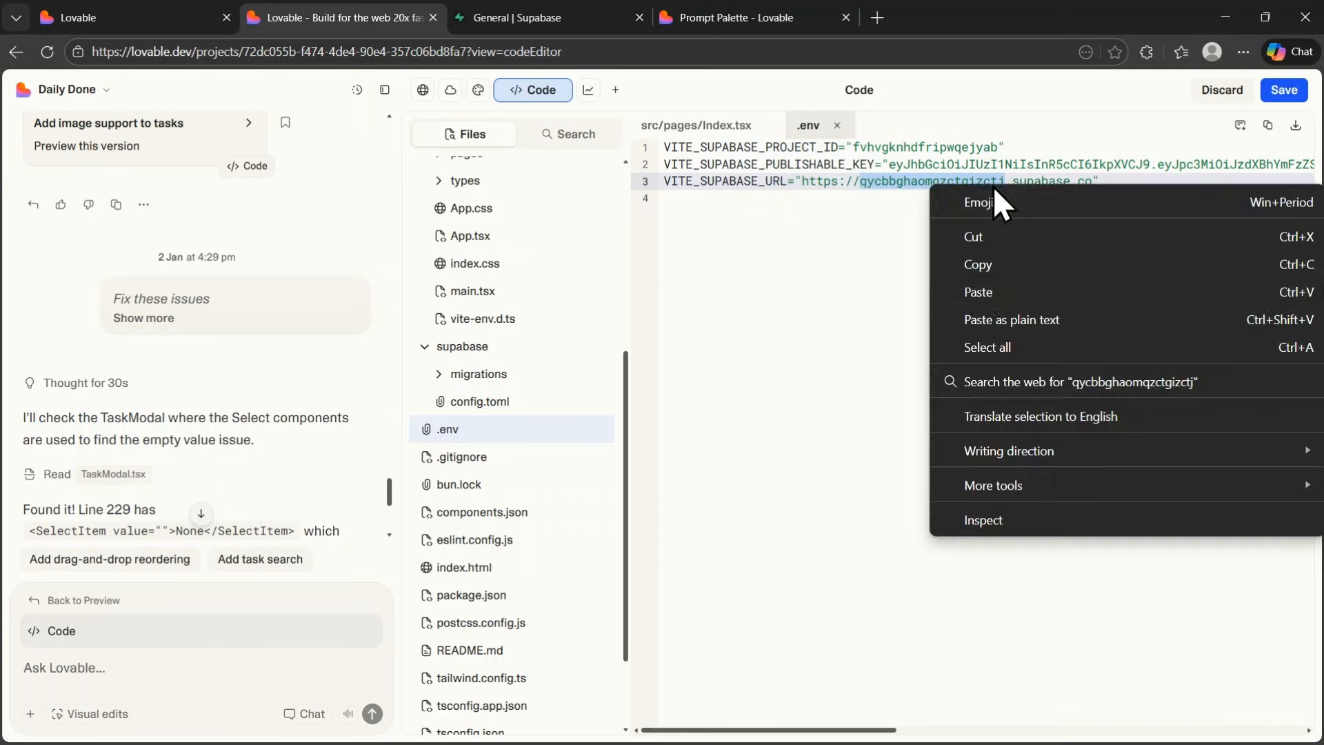
click(974, 291)
click(1280, 91)
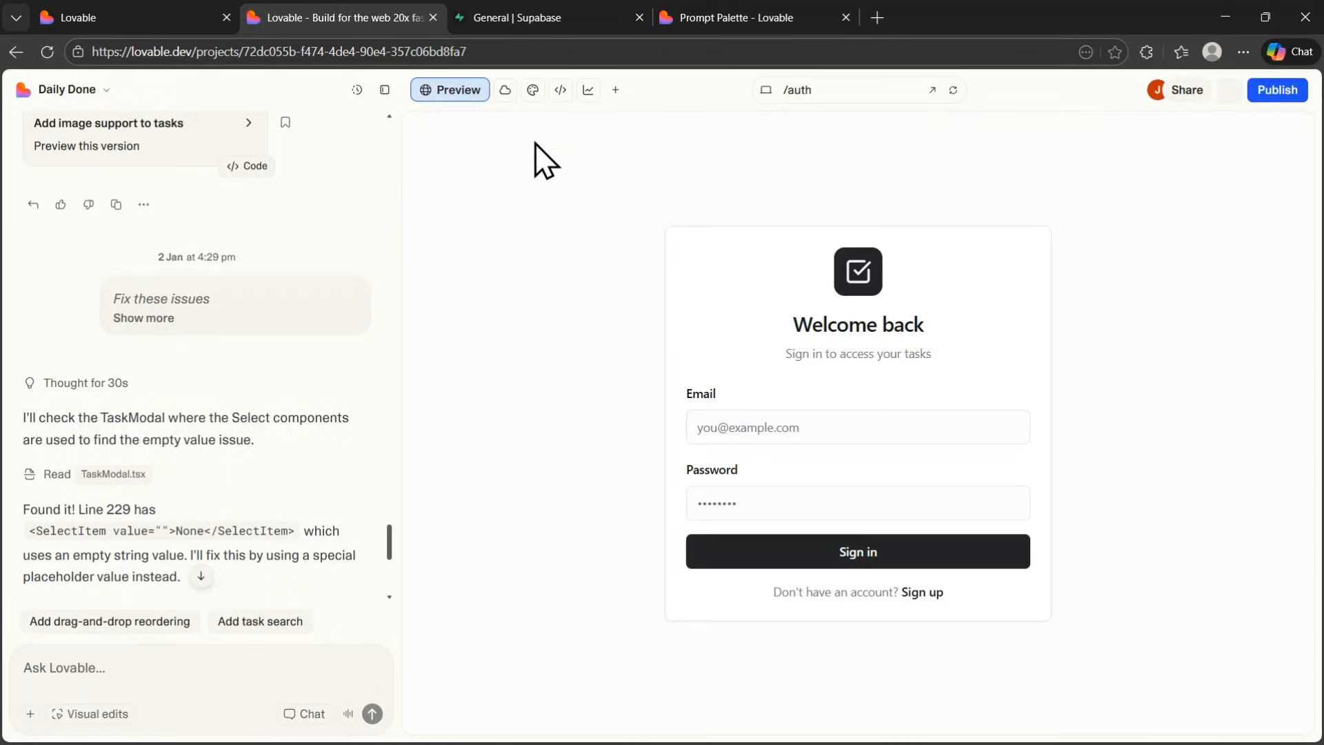
click(559, 97)
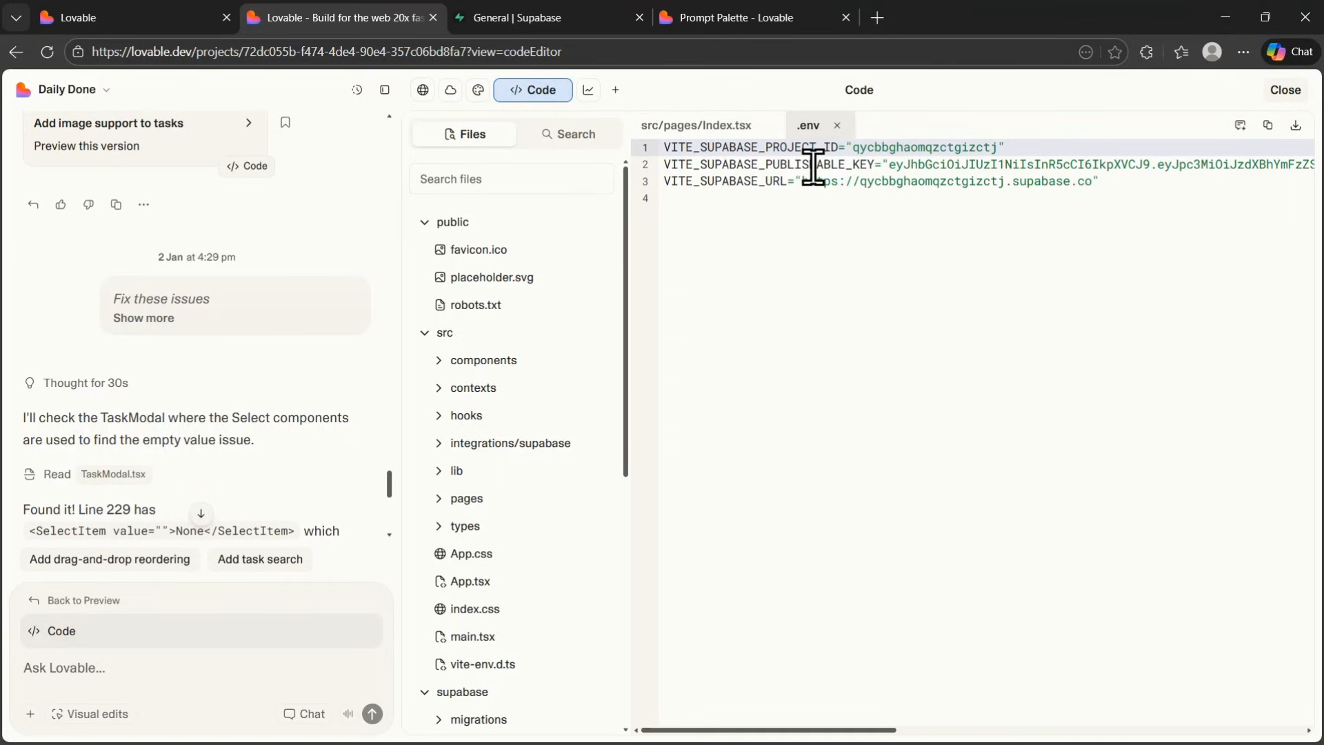
Step: Switch to Supabase and copy the default publishable key from the daily done project's API key settings
click(521, 15)
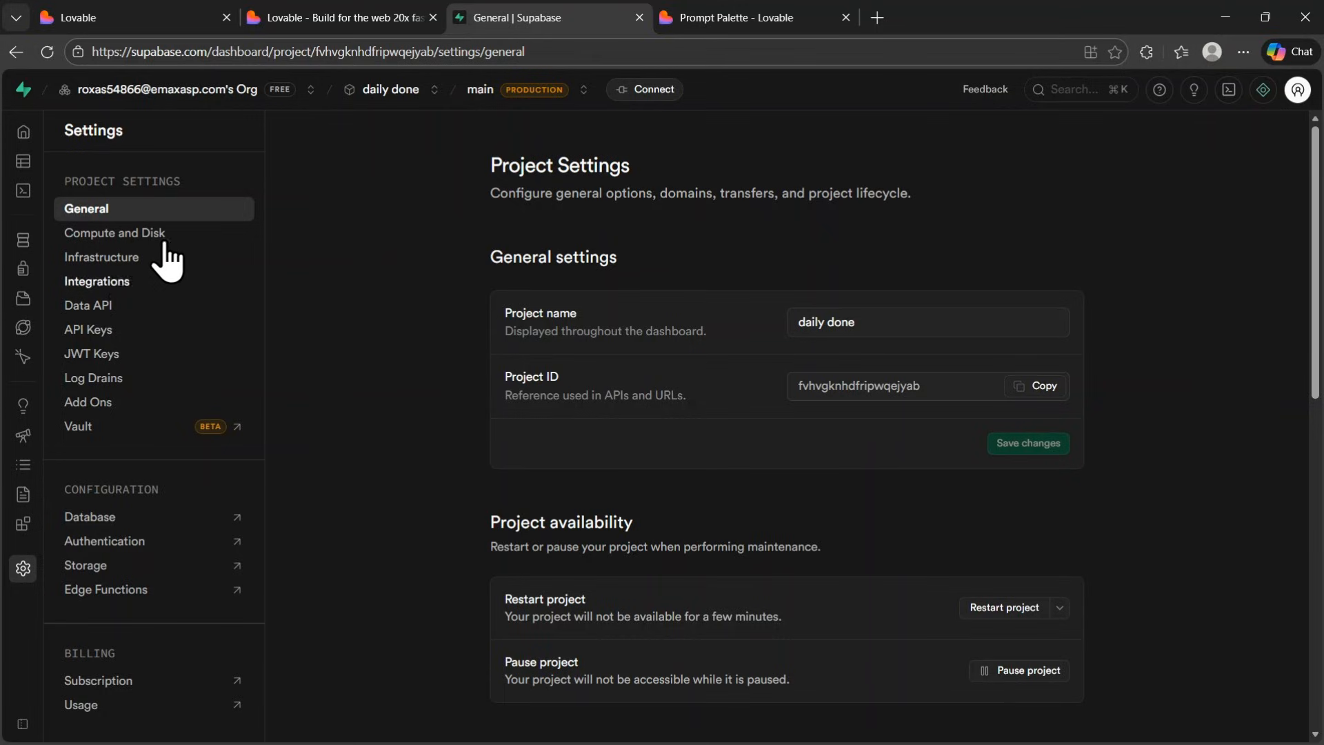
click(91, 332)
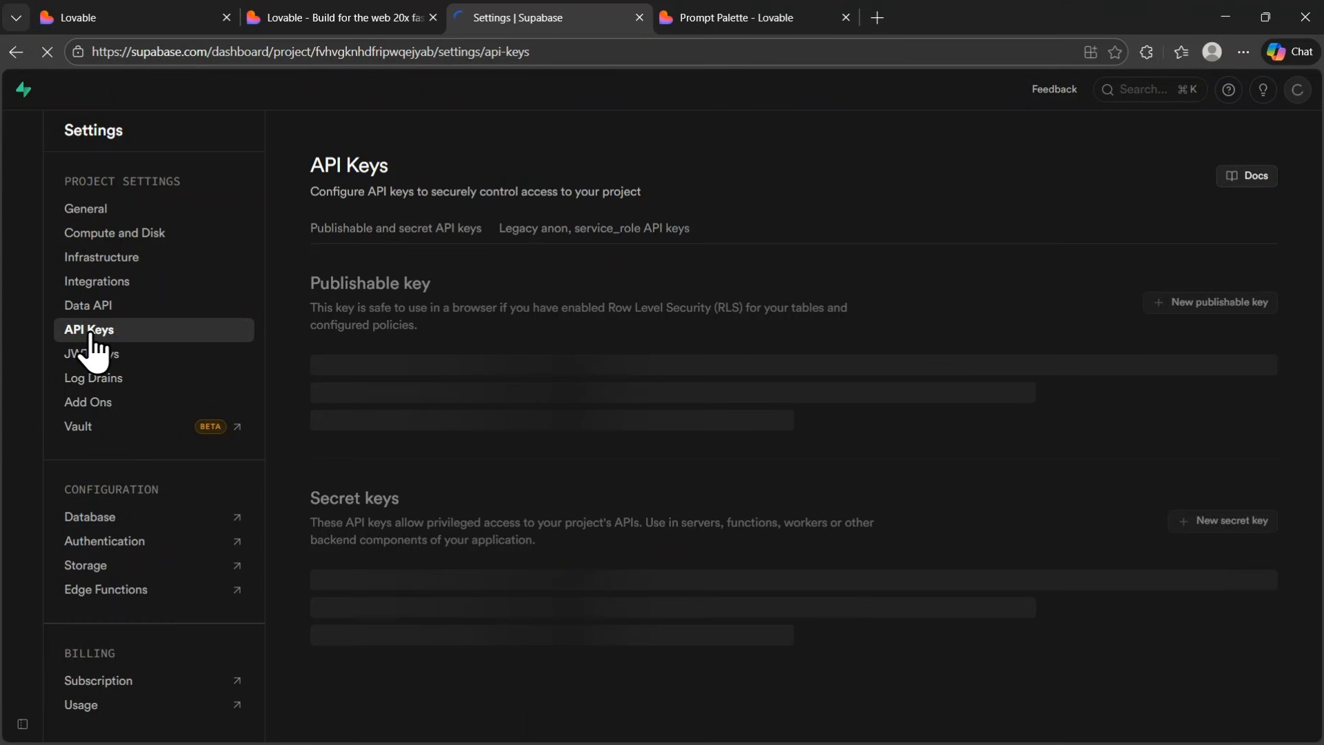
scroll(465, 442, down, 1)
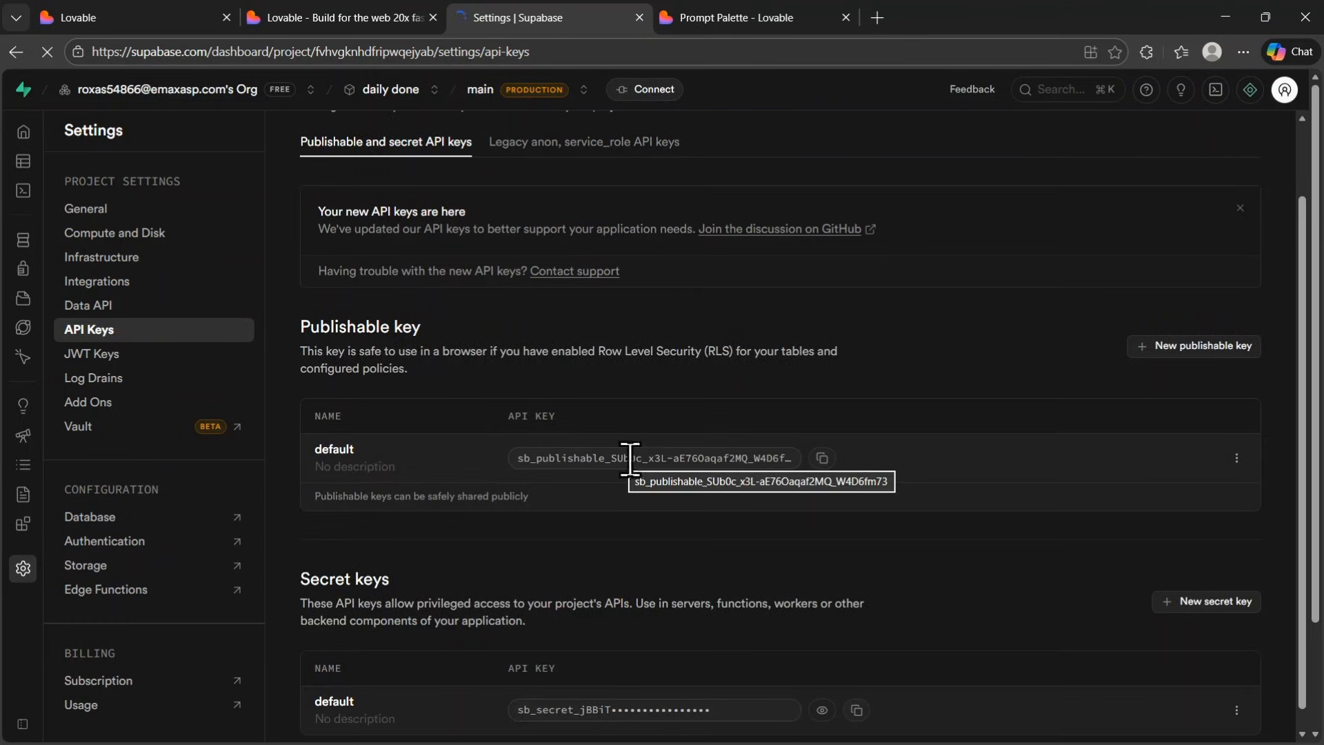
click(825, 459)
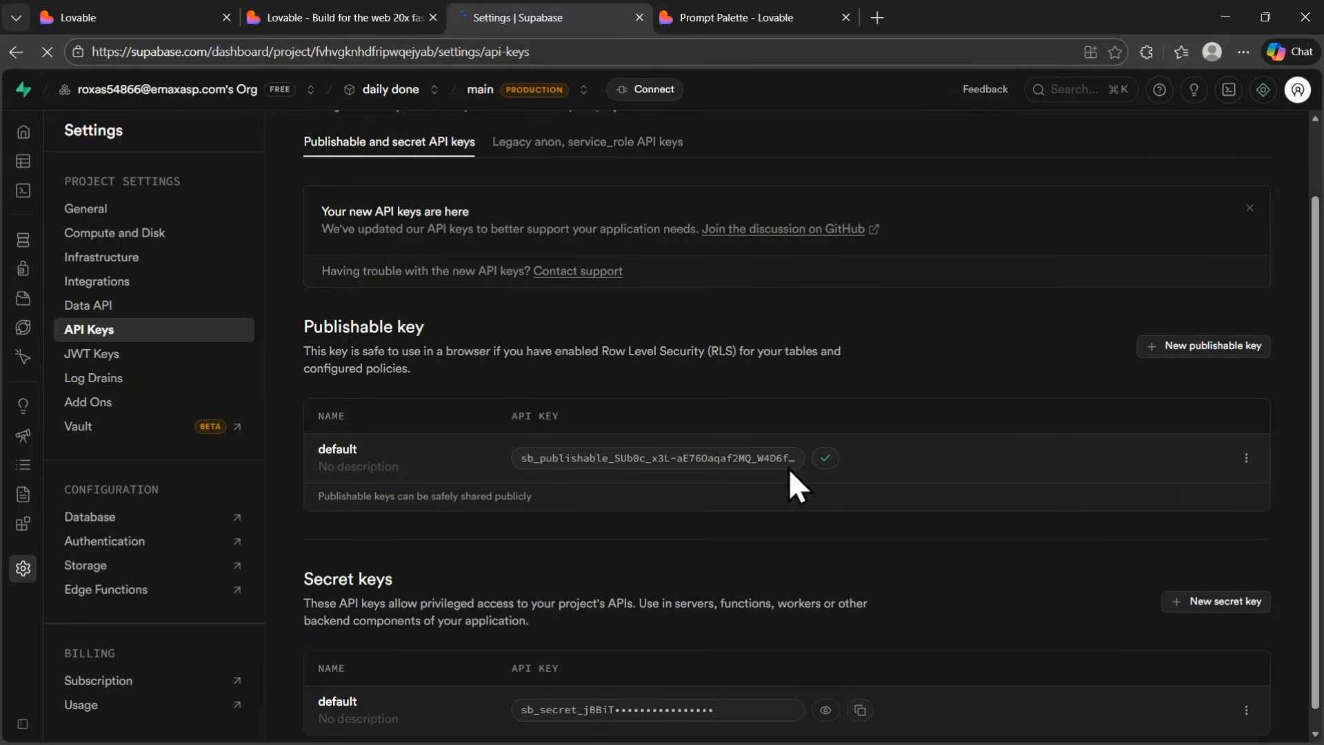
Step: Return to Lovable, try to replace the VITE_SUPABASE_PUBLISHABLE_KEY value in .env with the copied publishable API key, and save
click(304, 19)
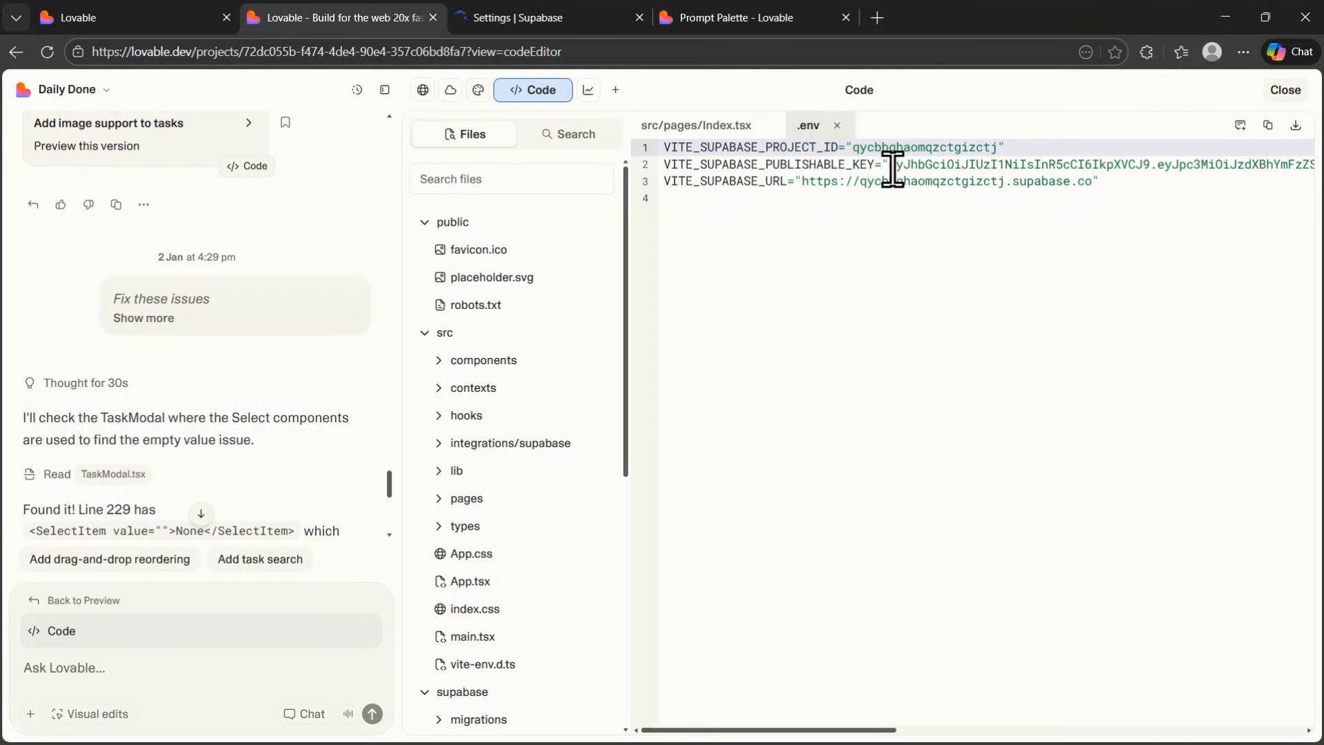
drag(892, 169, 1286, 170)
right_click(1286, 169)
click(902, 304)
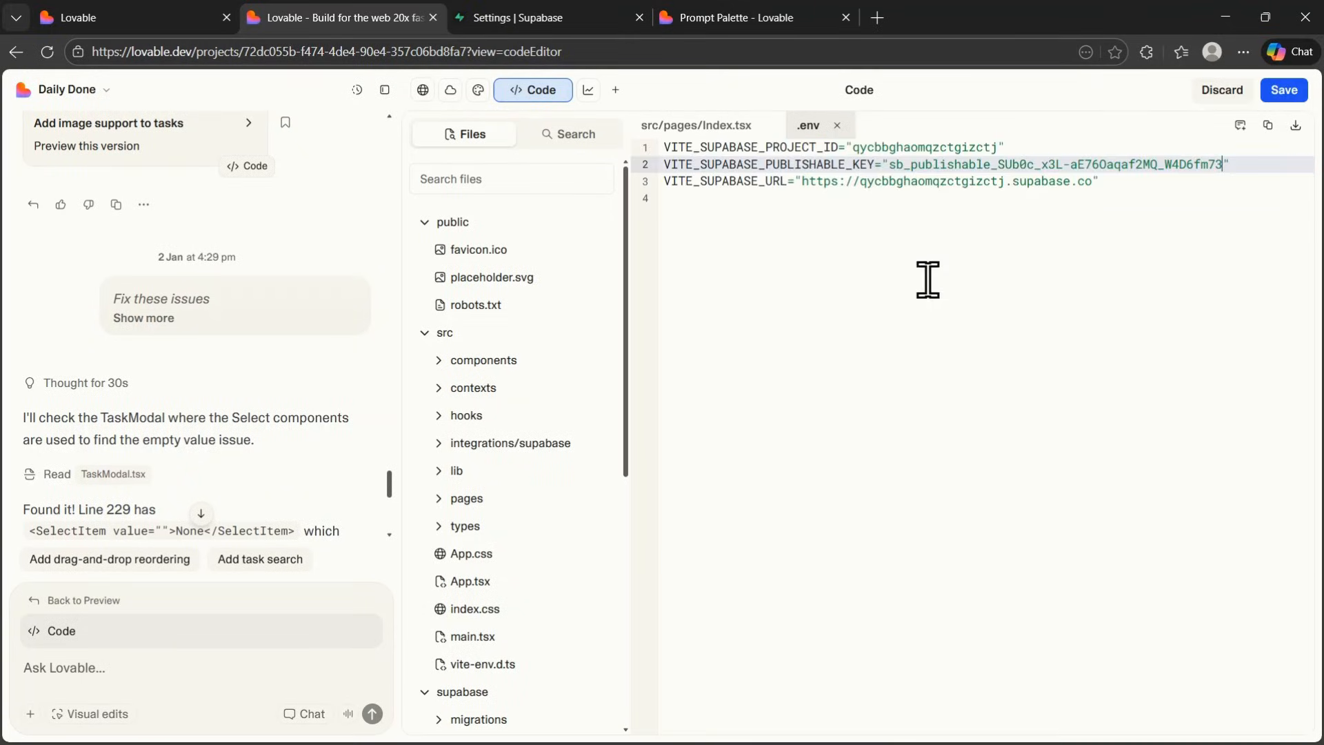
click(1286, 93)
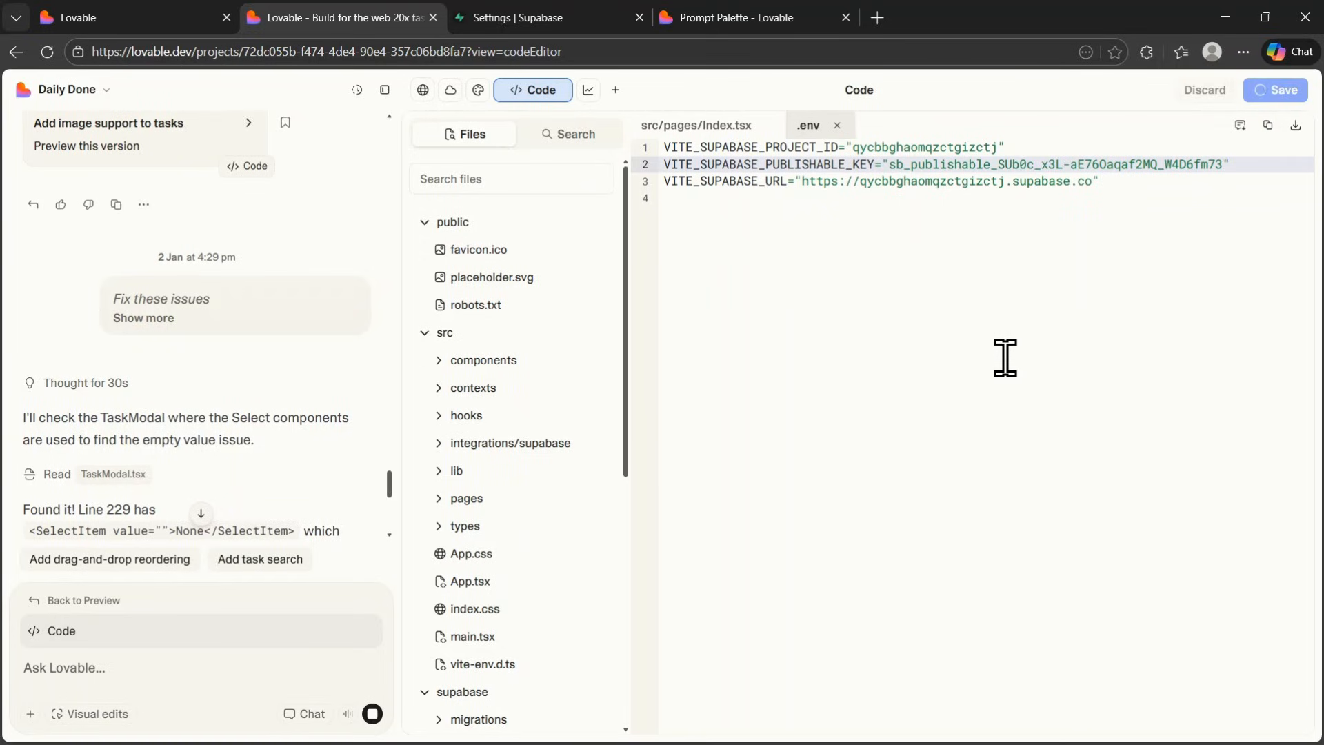
Step: Open config.toml from the project's supabase folder and select its project_id value
scroll(511, 414, down, 6)
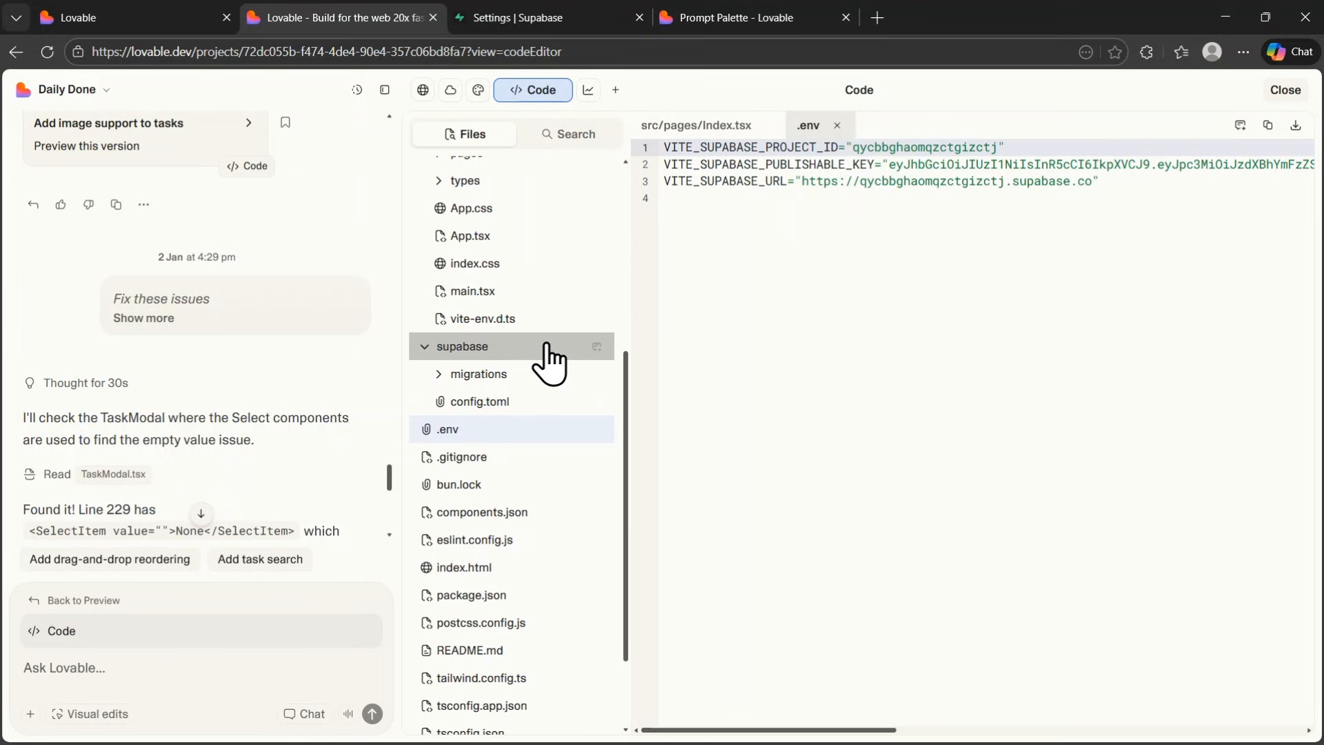
click(473, 260)
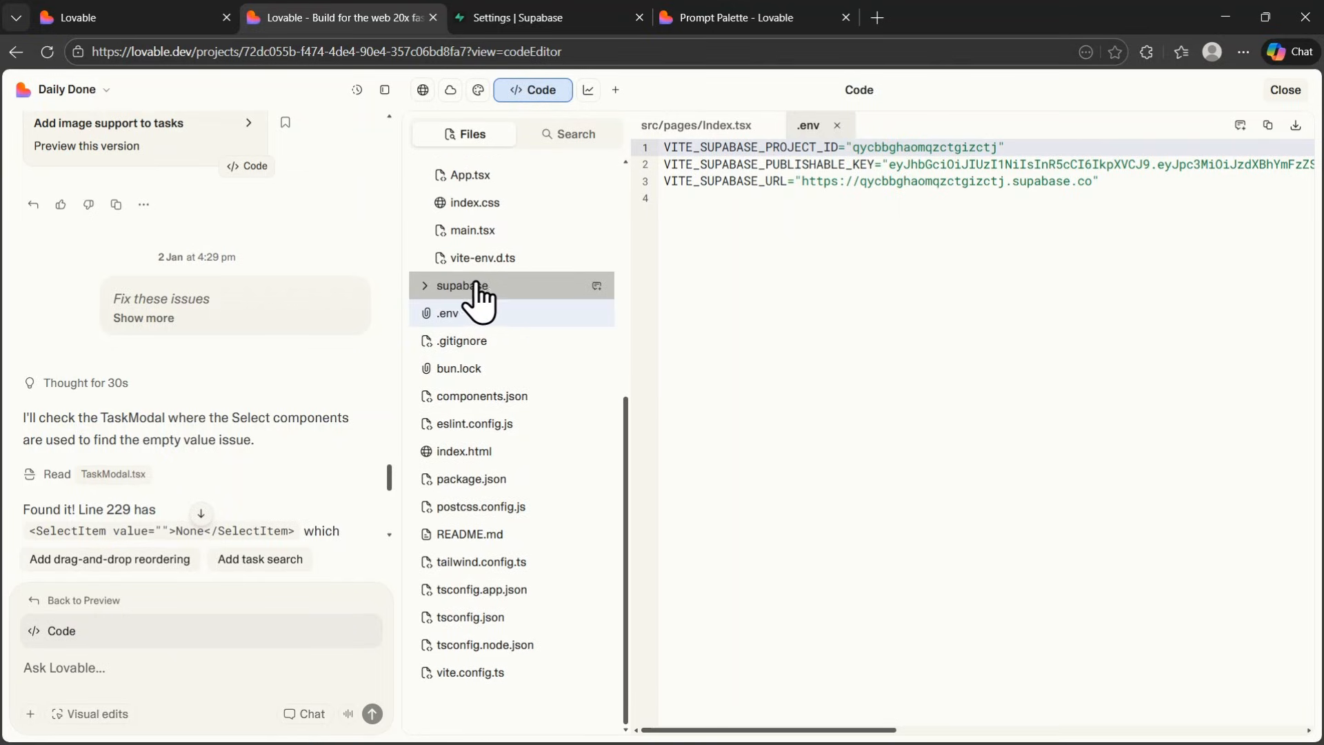
click(472, 296)
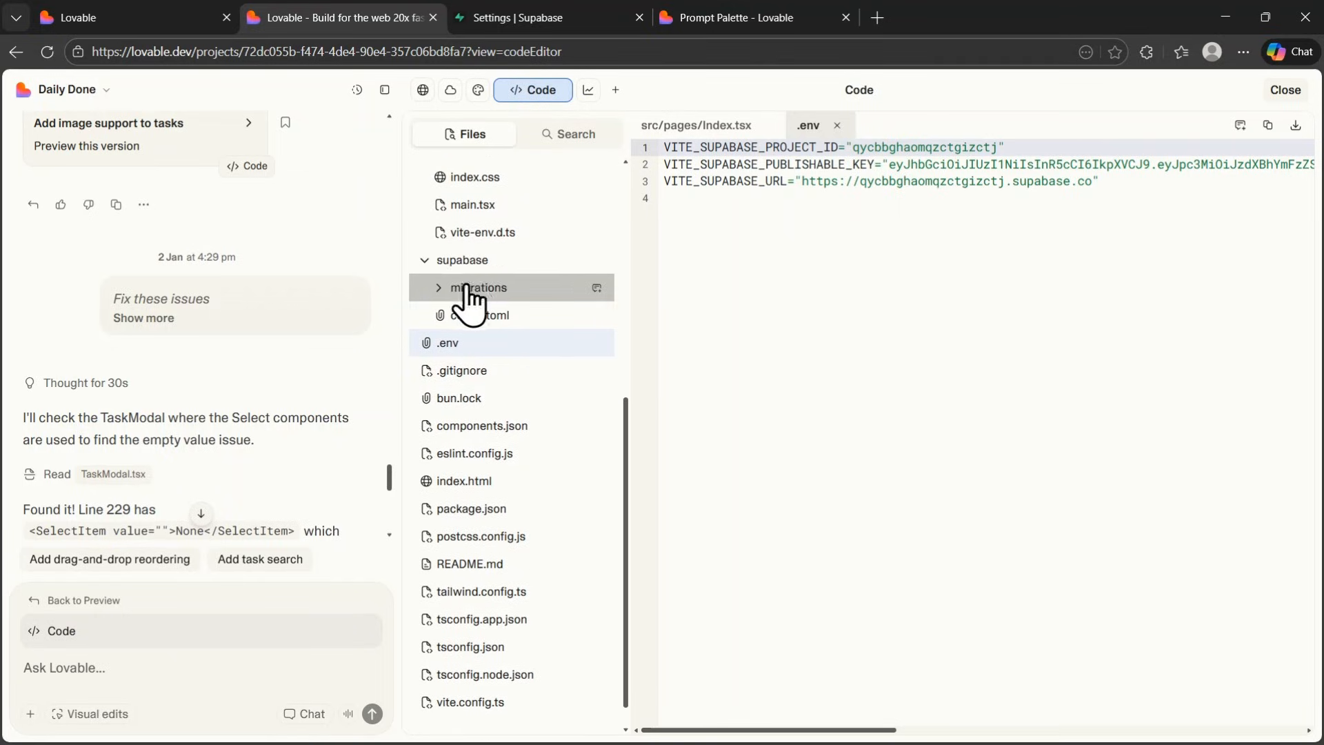
click(502, 324)
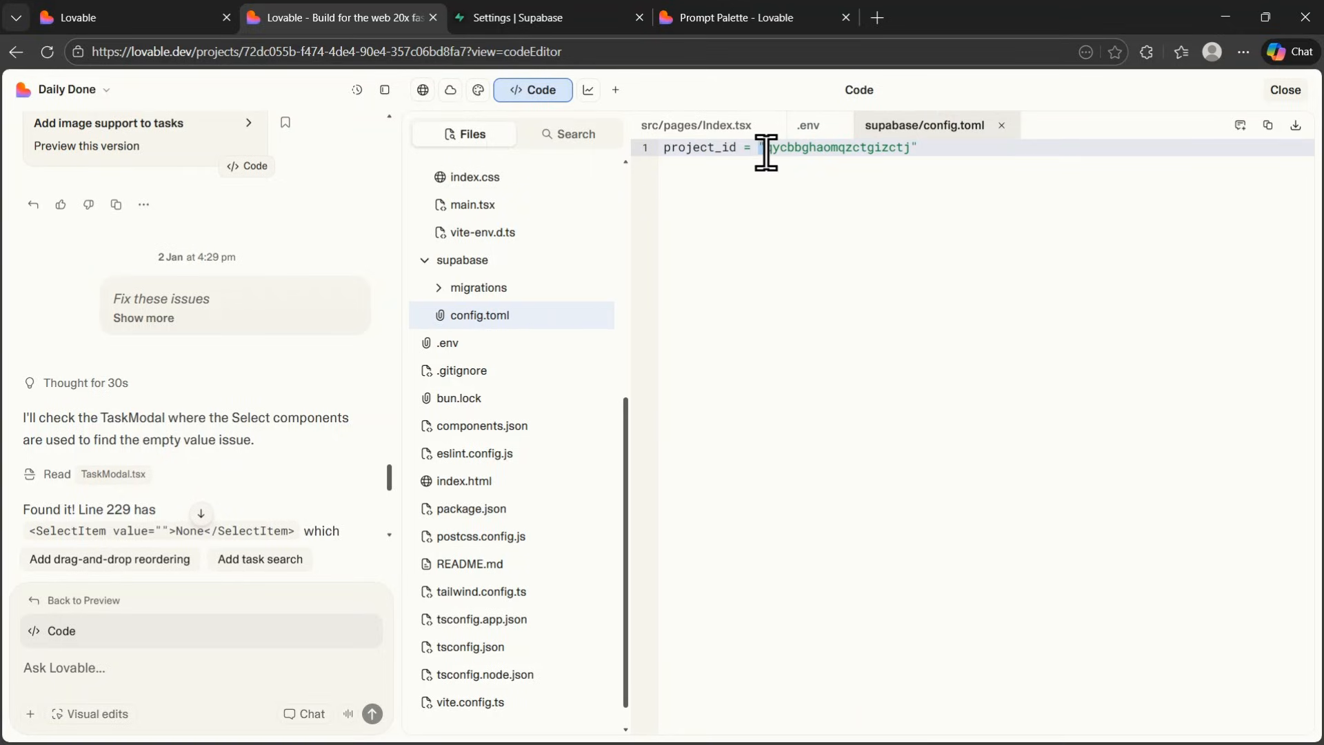
drag(832, 153, 904, 155)
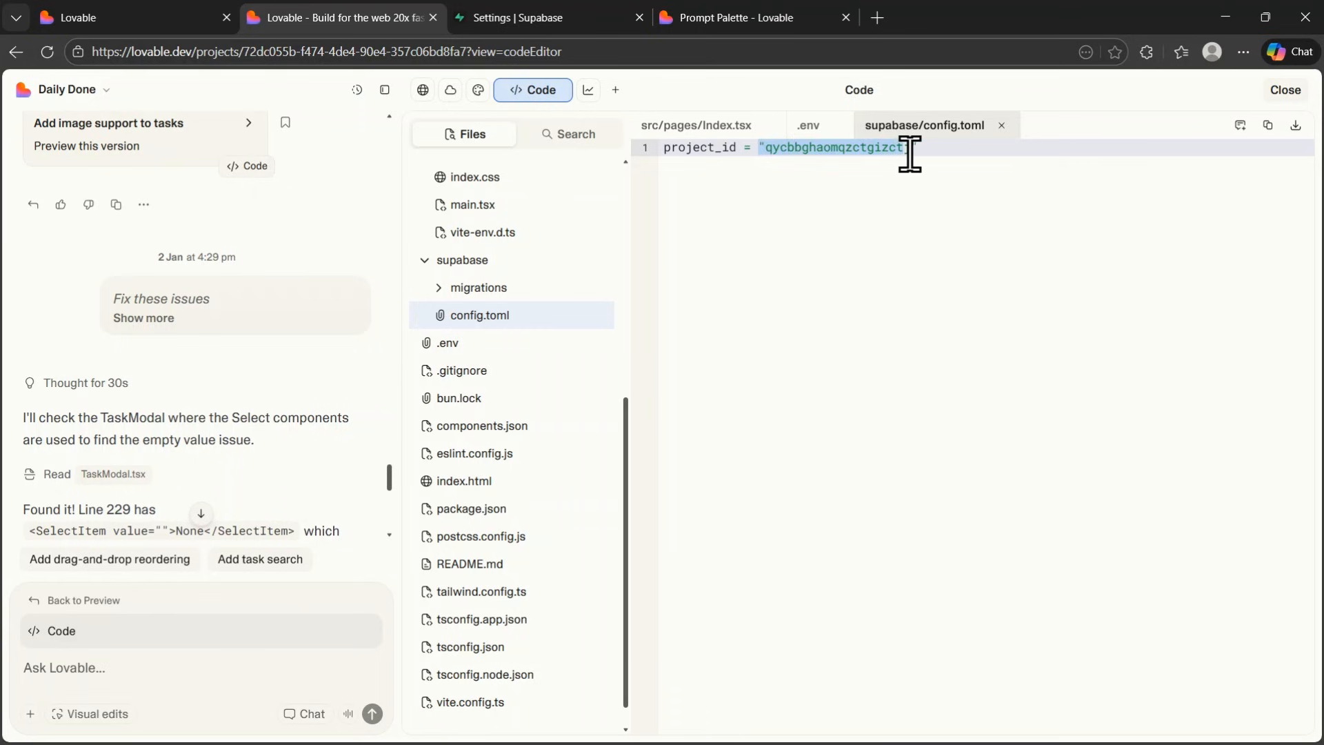
Step: Switch to Supabase and copy the project ID again from the general project settings
click(536, 17)
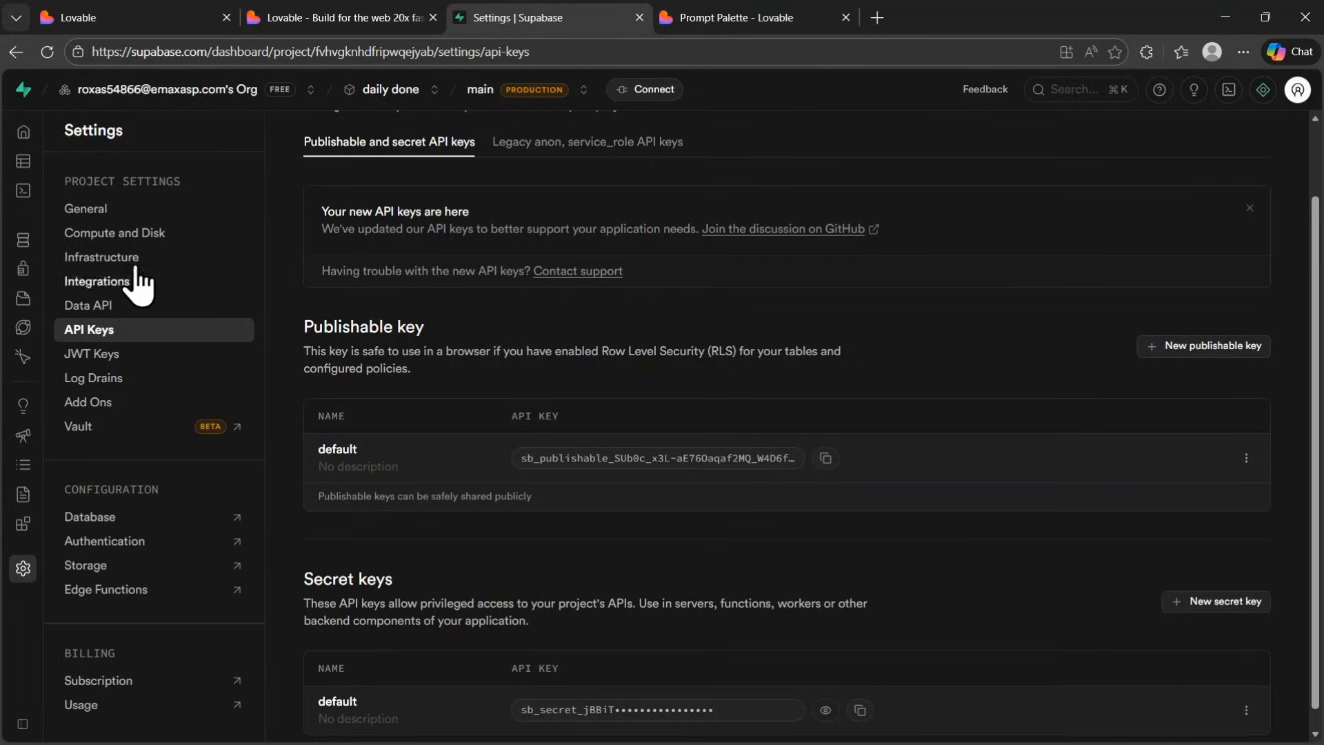
click(104, 210)
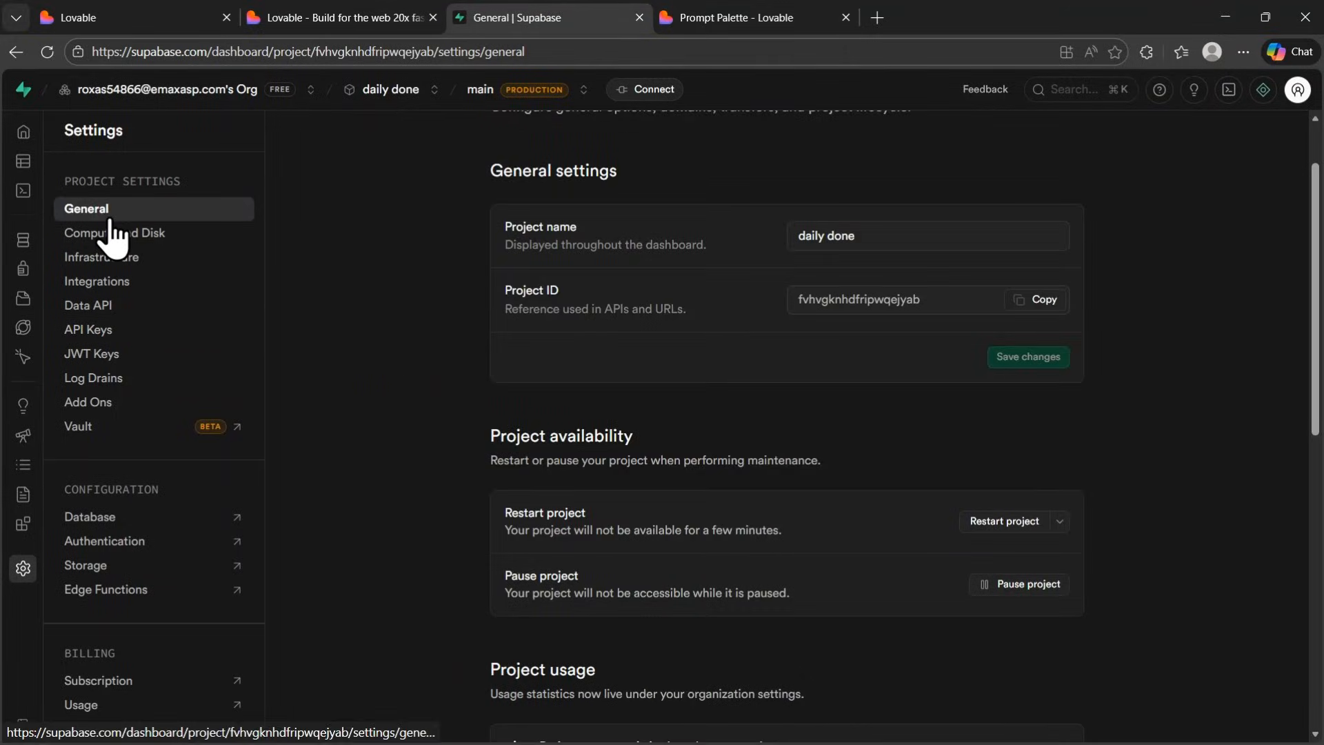
click(1036, 301)
Step: Return to Lovable and try to replace the project_id value in supabase/config.toml with the copied project ID and save
click(376, 4)
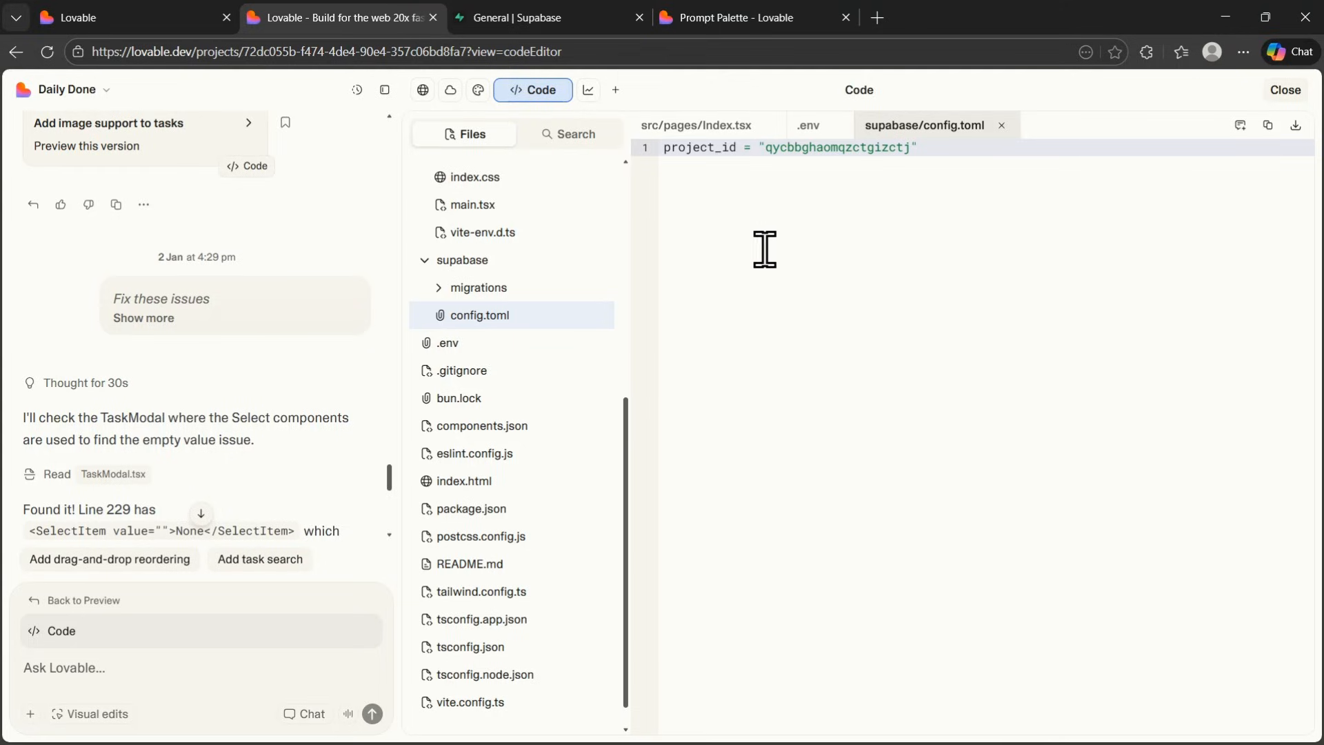
drag(765, 148, 904, 149)
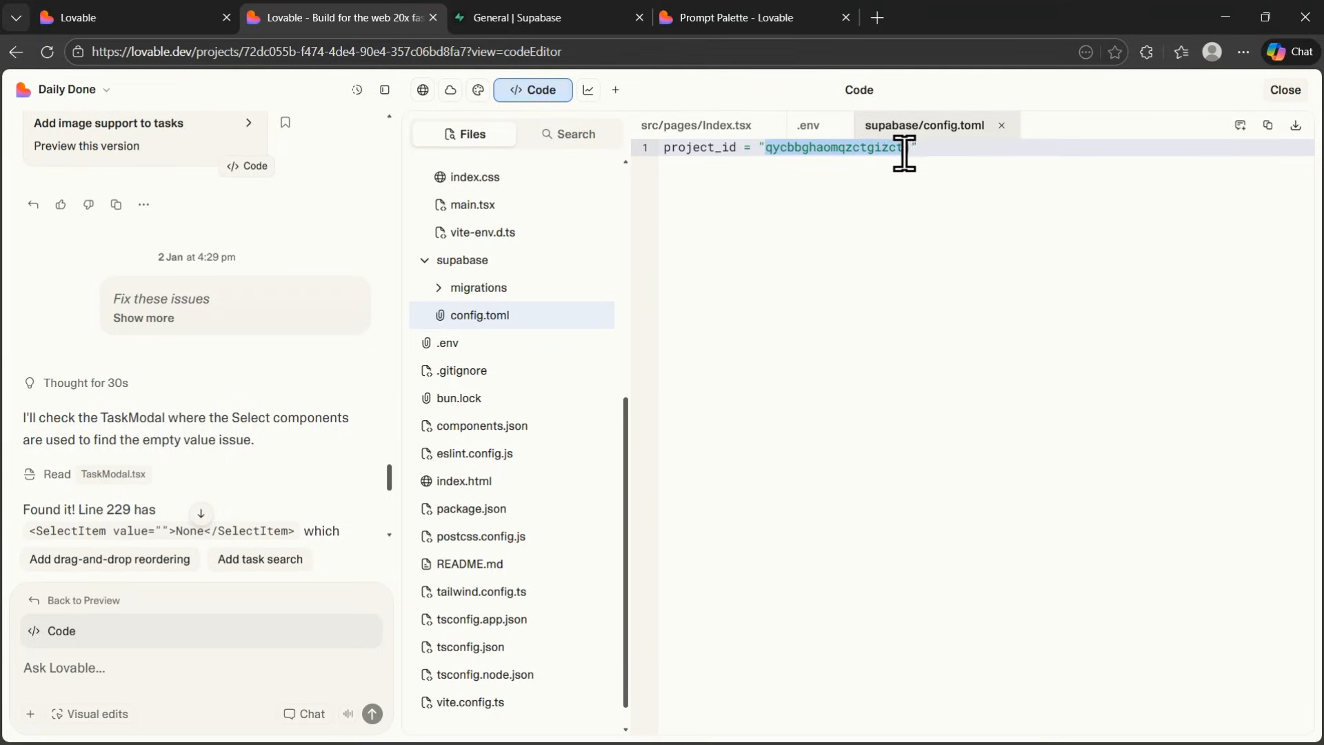
right_click(888, 151)
click(924, 258)
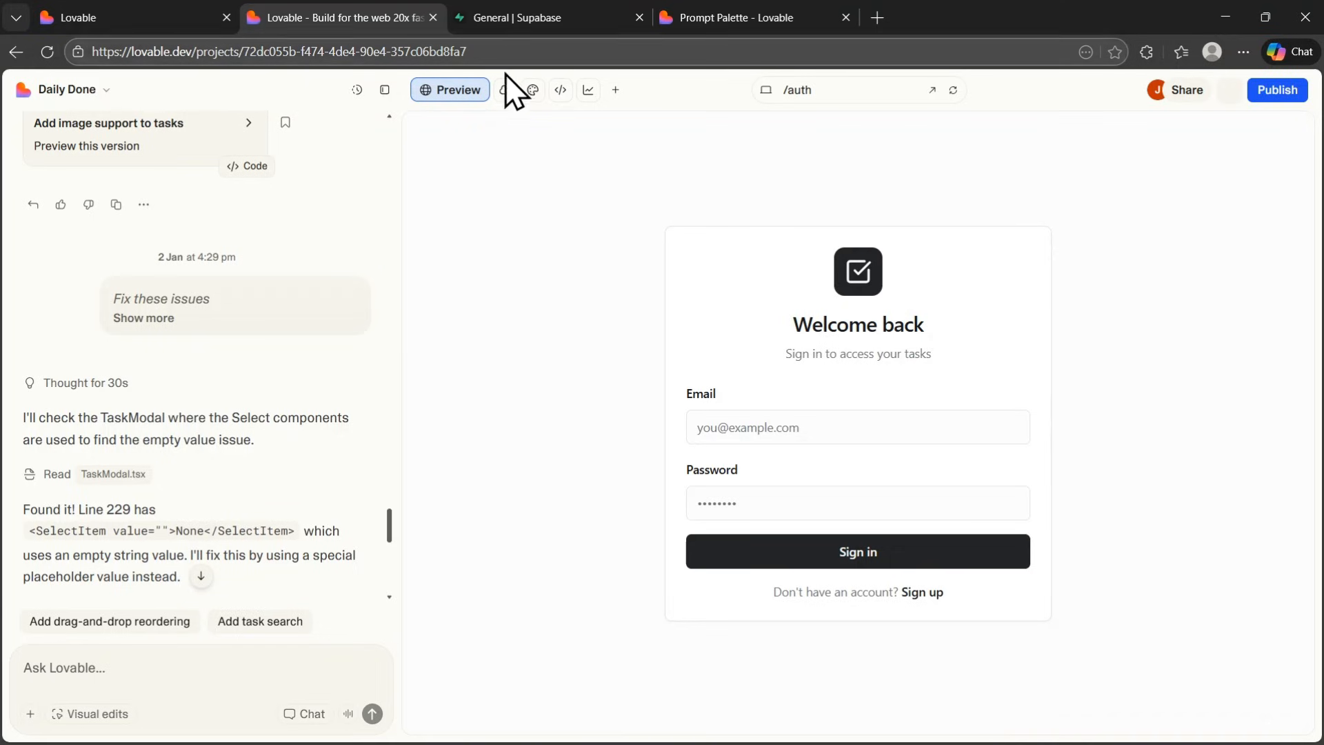
click(561, 90)
scroll(476, 386, down, 5)
scroll(485, 358, down, 1)
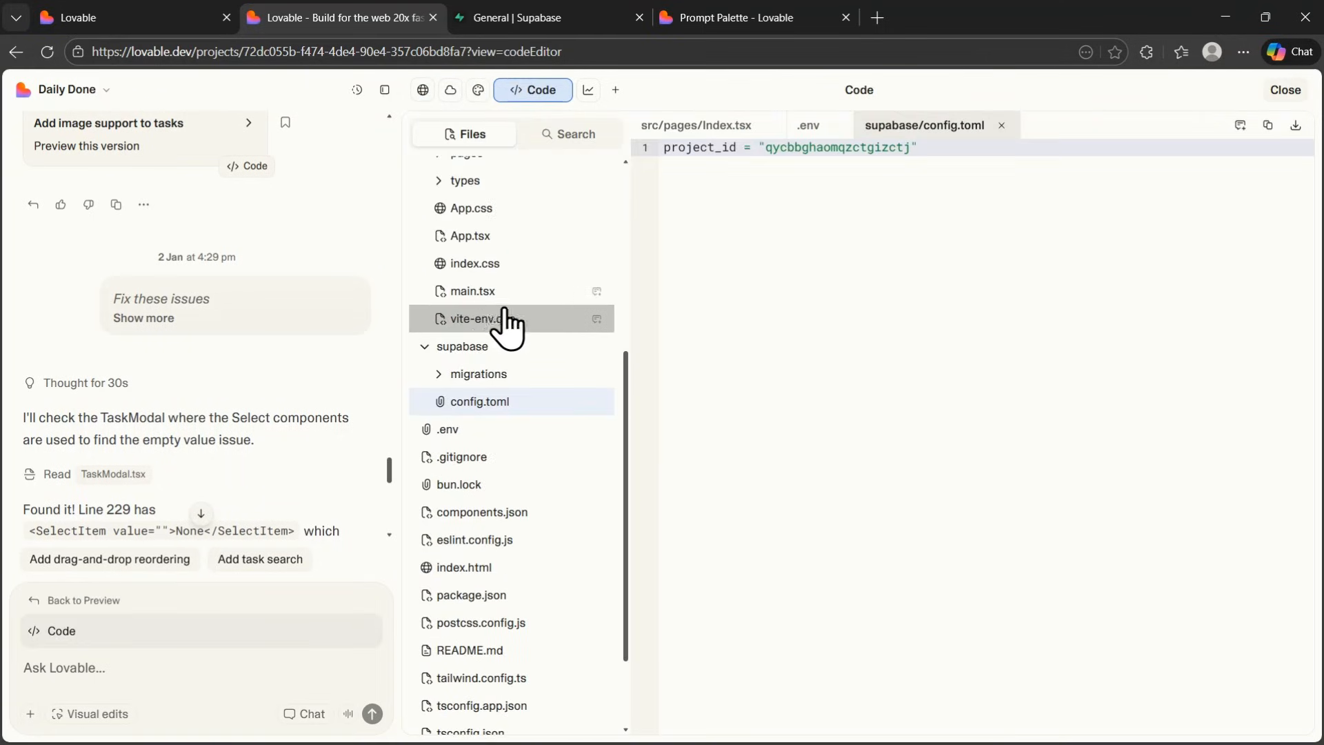
click(444, 379)
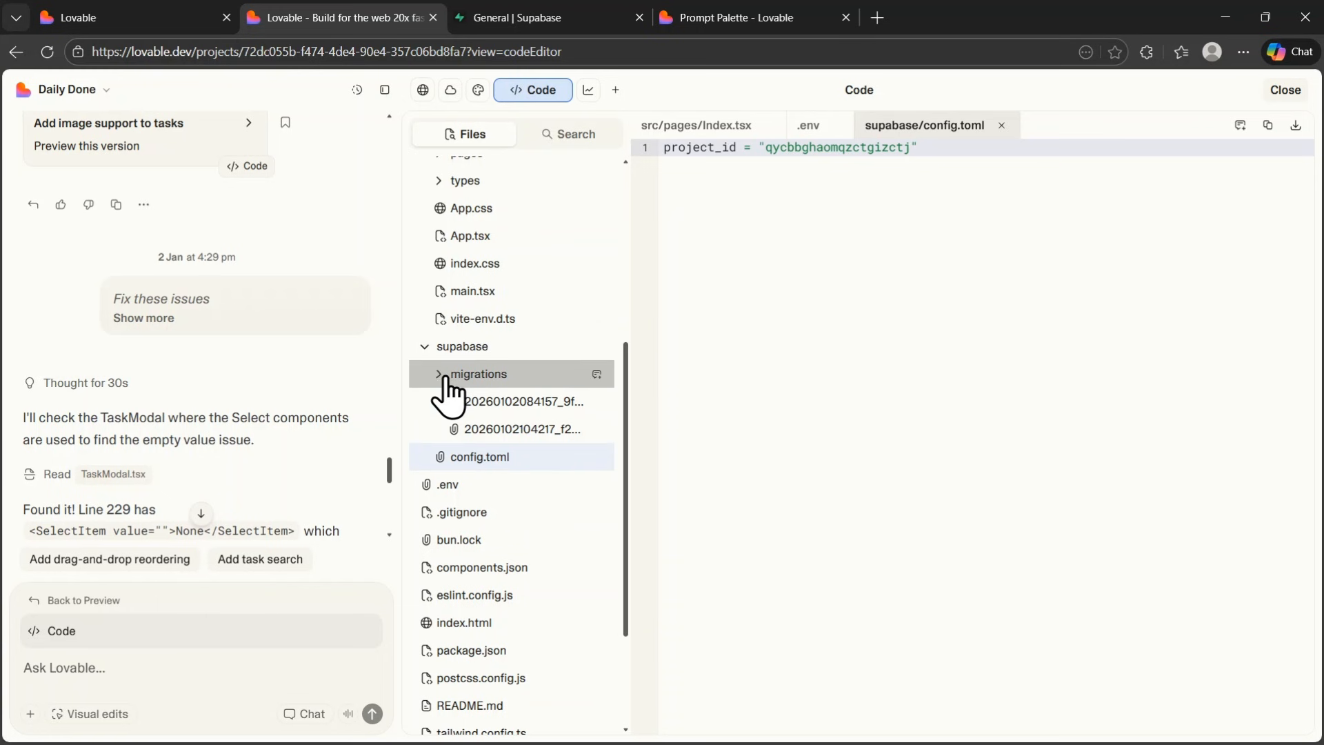
click(512, 411)
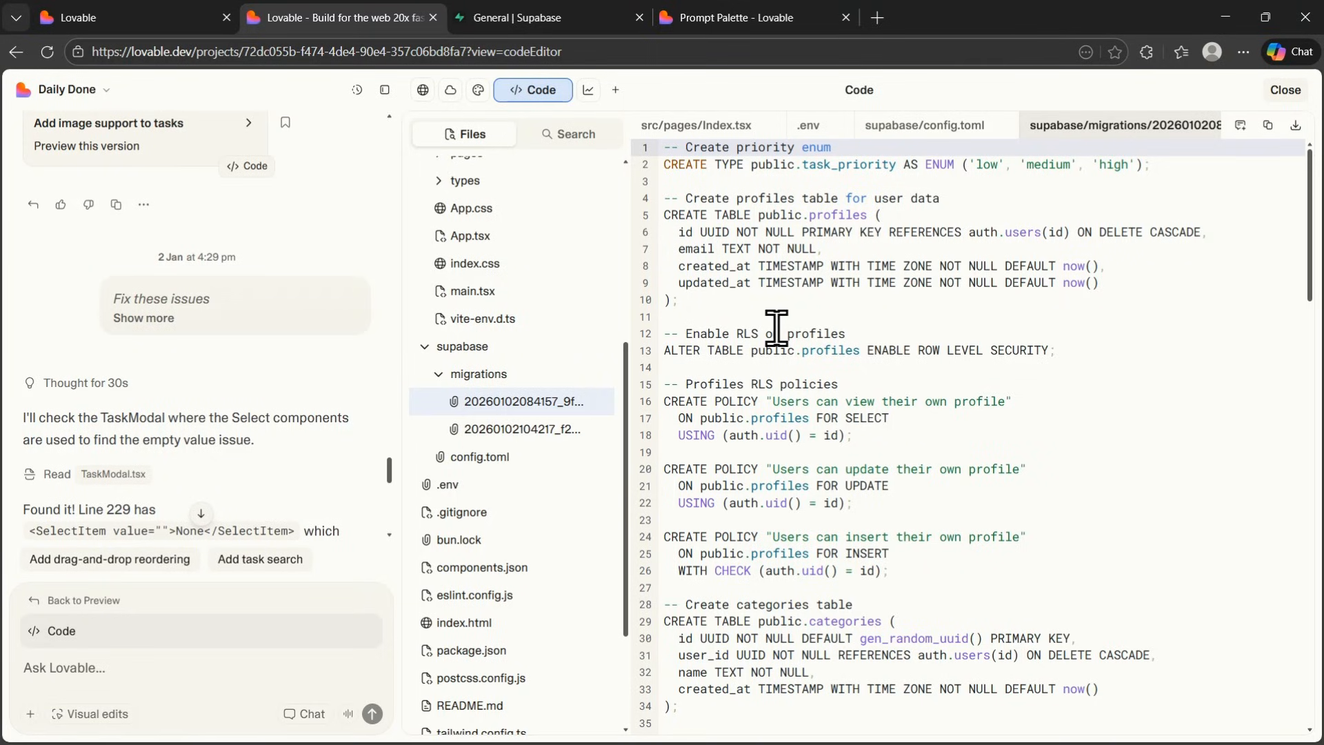
click(890, 333)
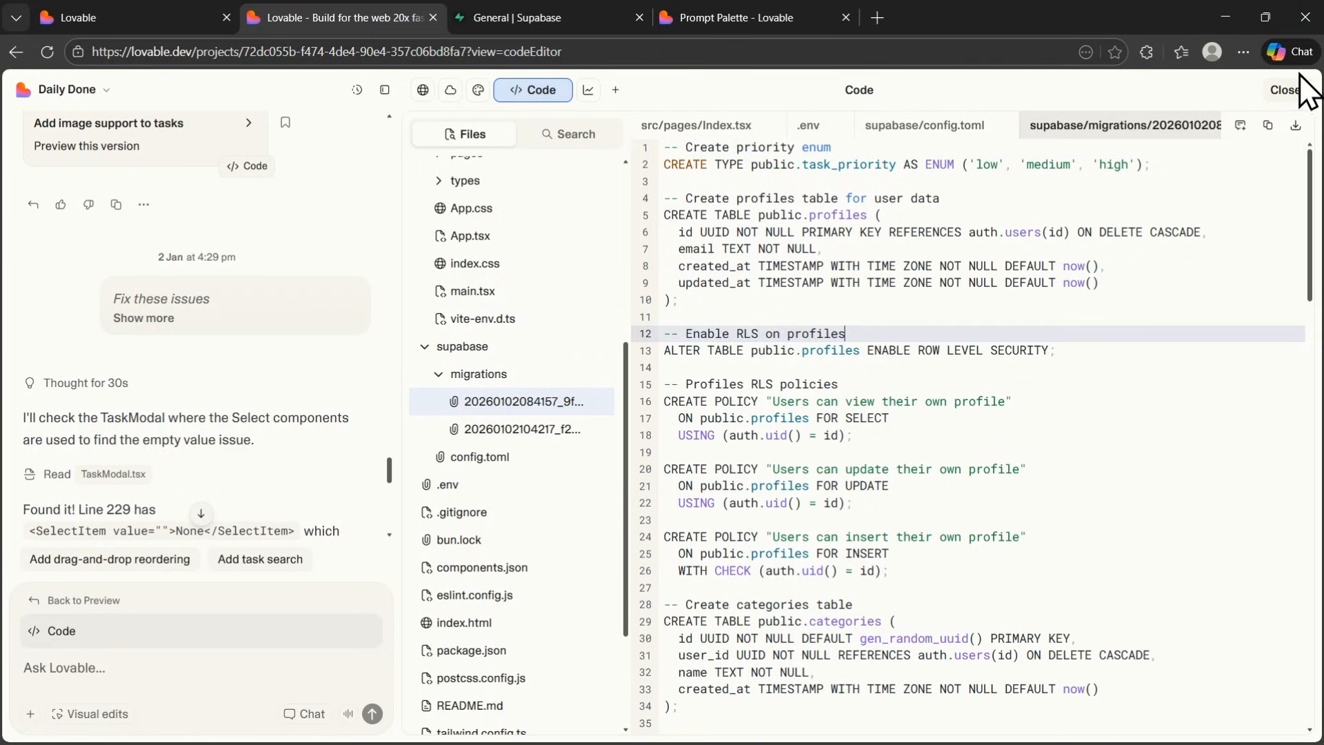
click(1270, 128)
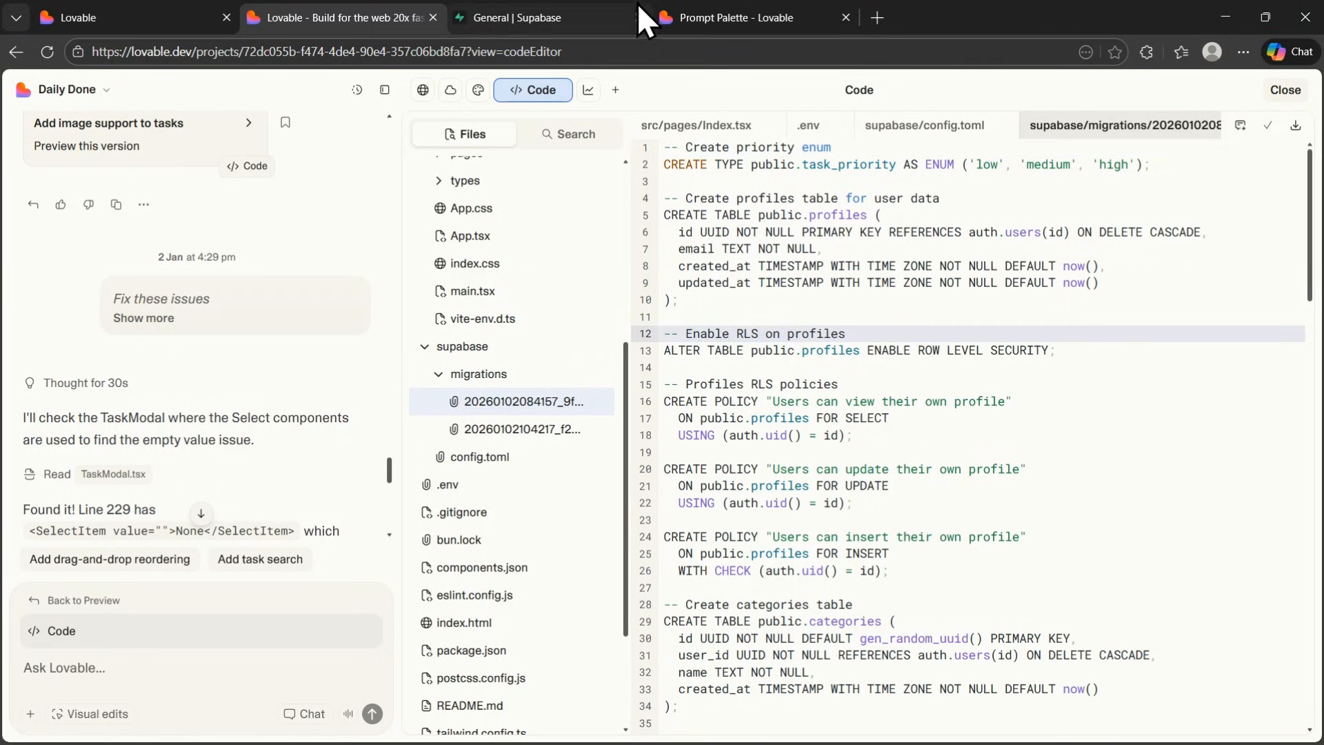
Step: Switch to Supabase, paste the first migration's SQL into a new query in the SQL Editor, and run it
click(549, 10)
click(68, 193)
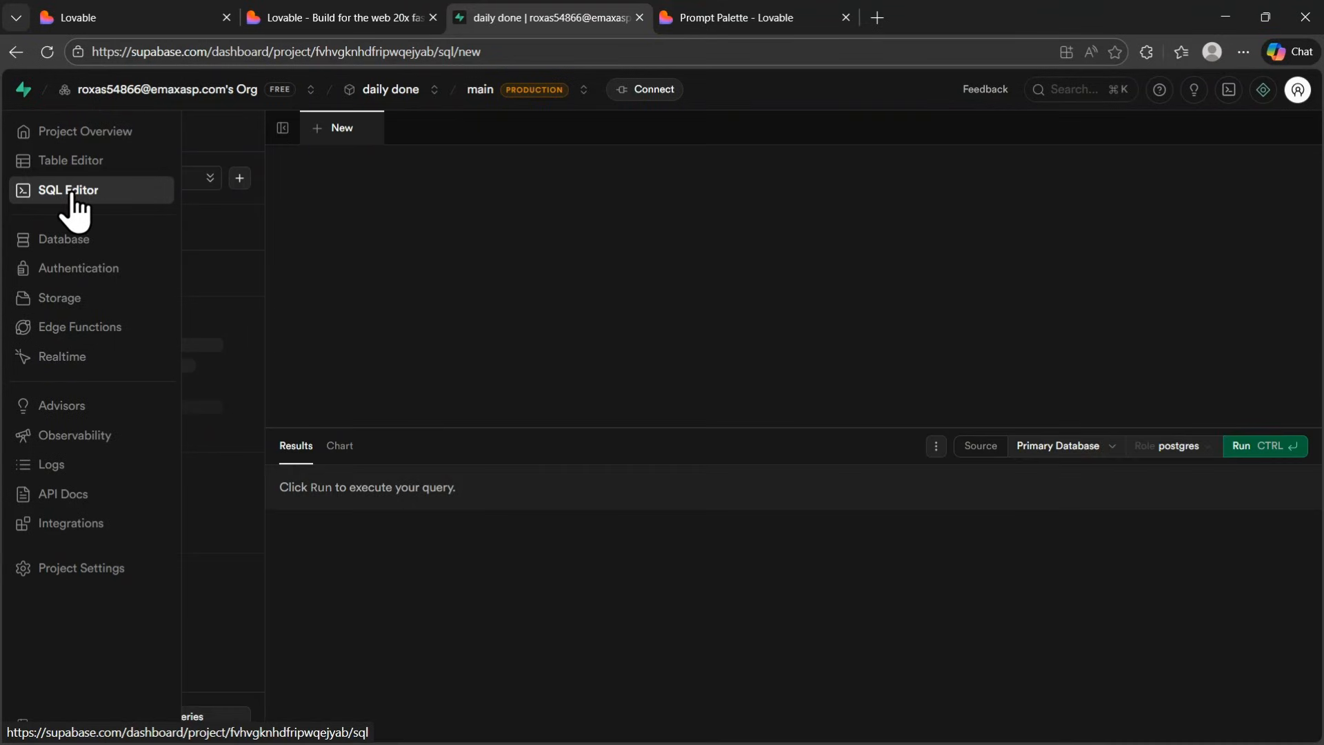
right_click(388, 163)
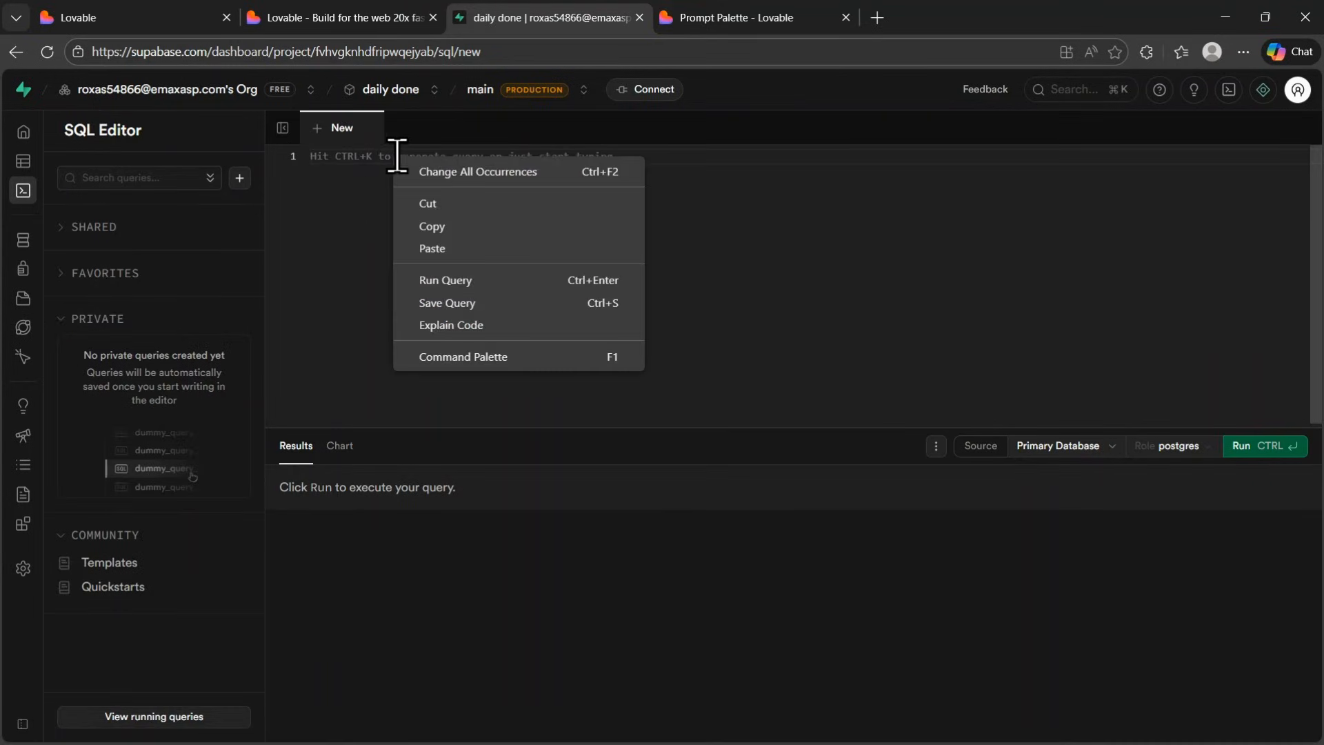
click(458, 250)
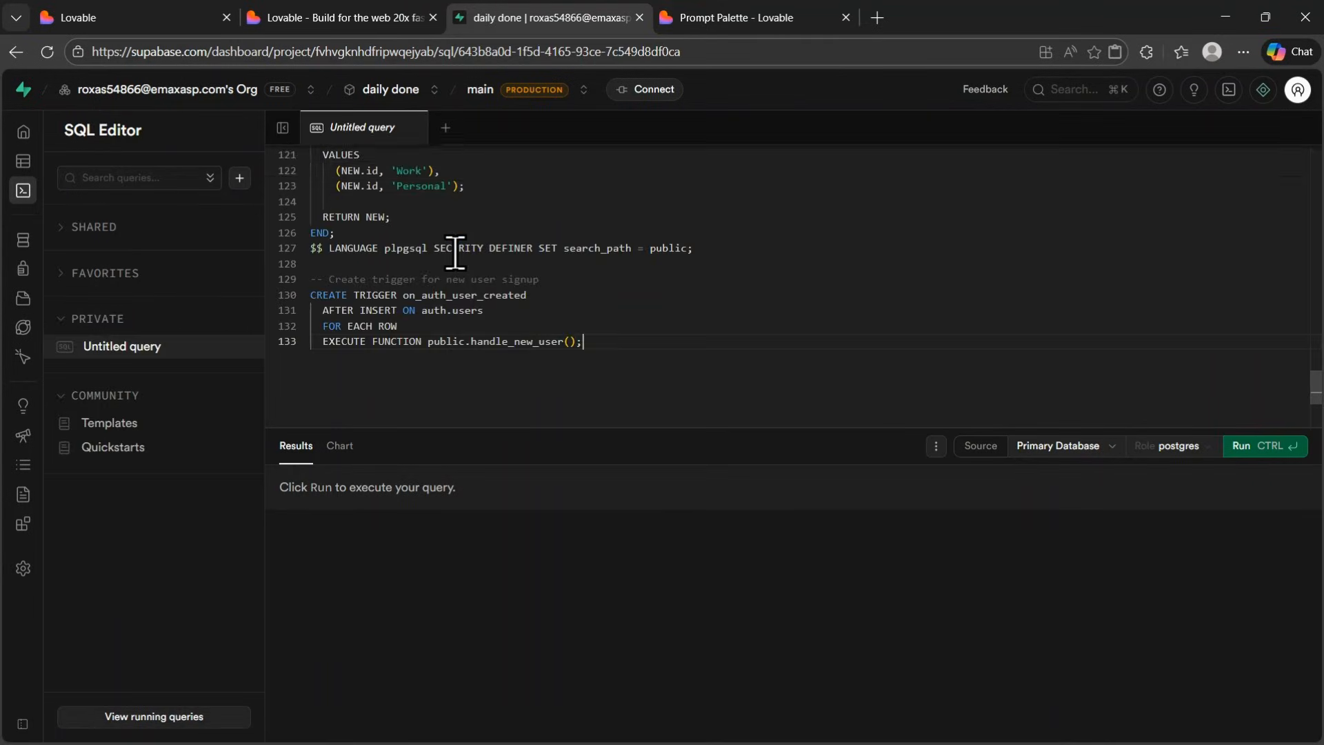
click(1254, 456)
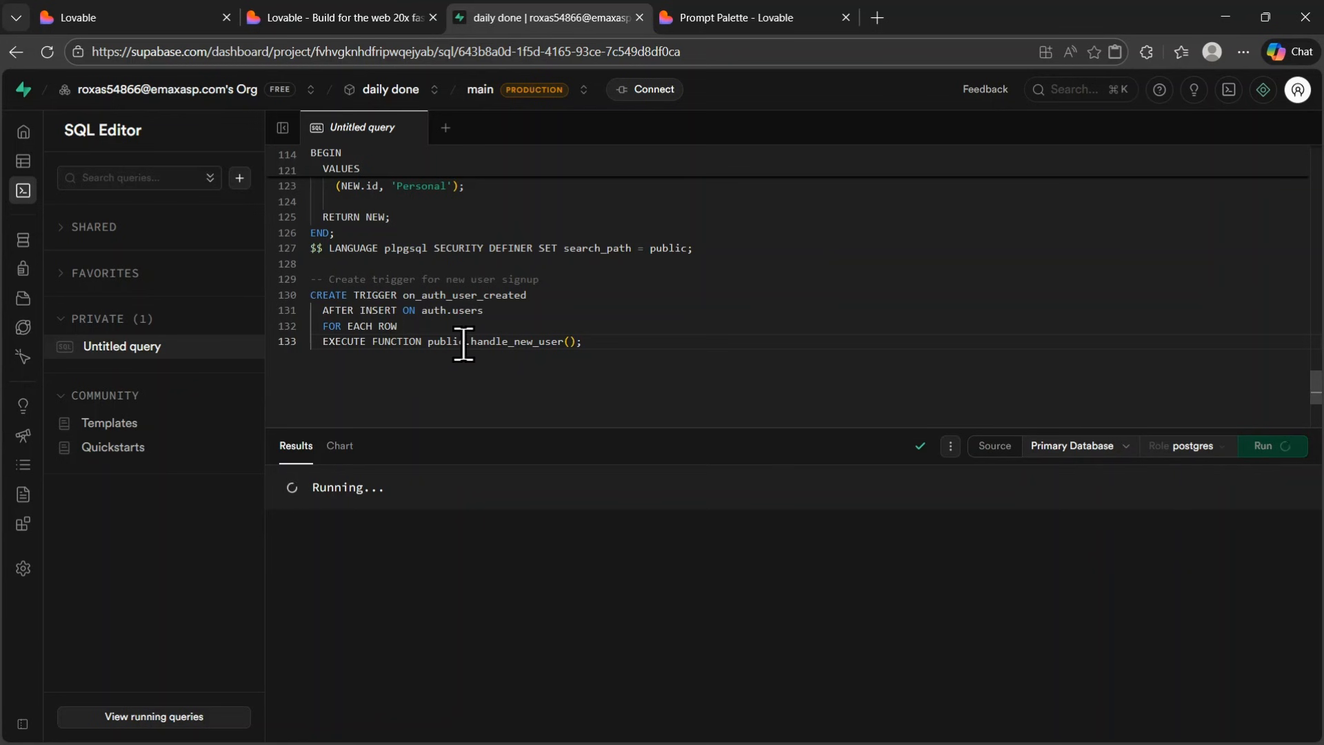
click(358, 14)
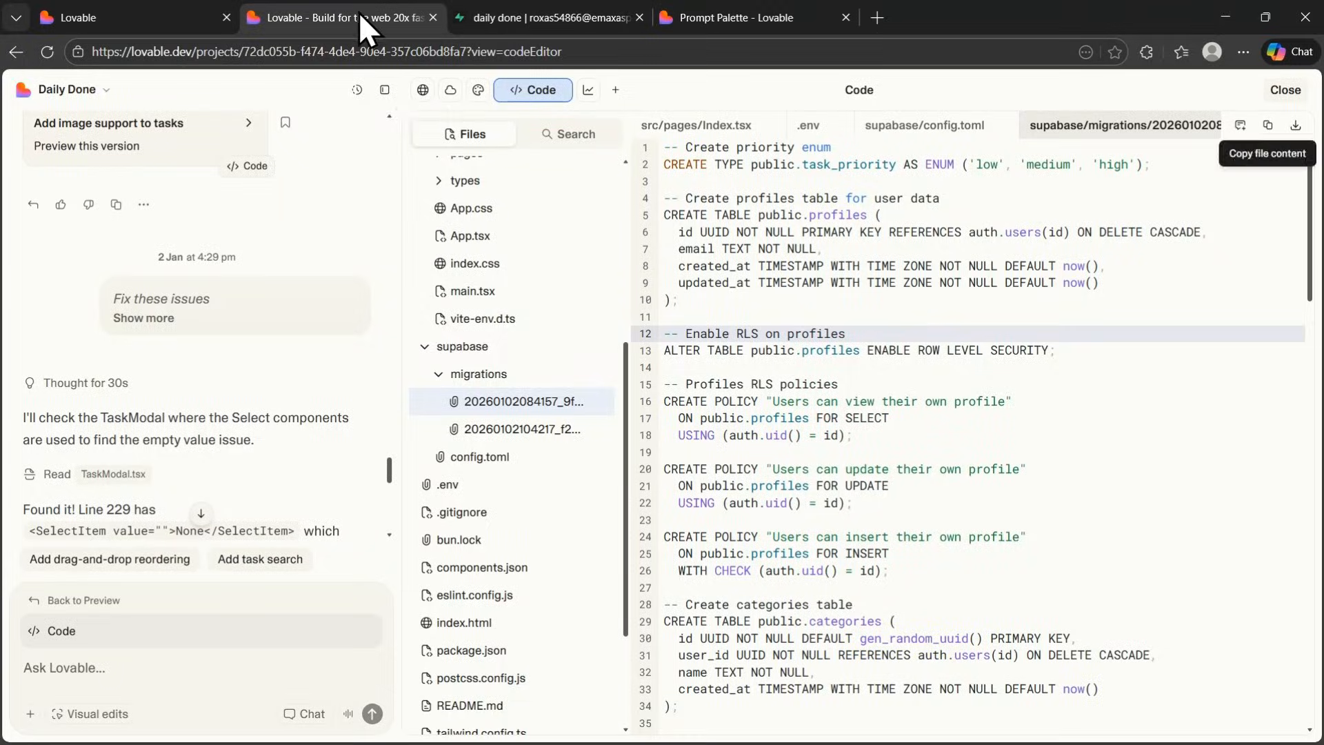
click(562, 429)
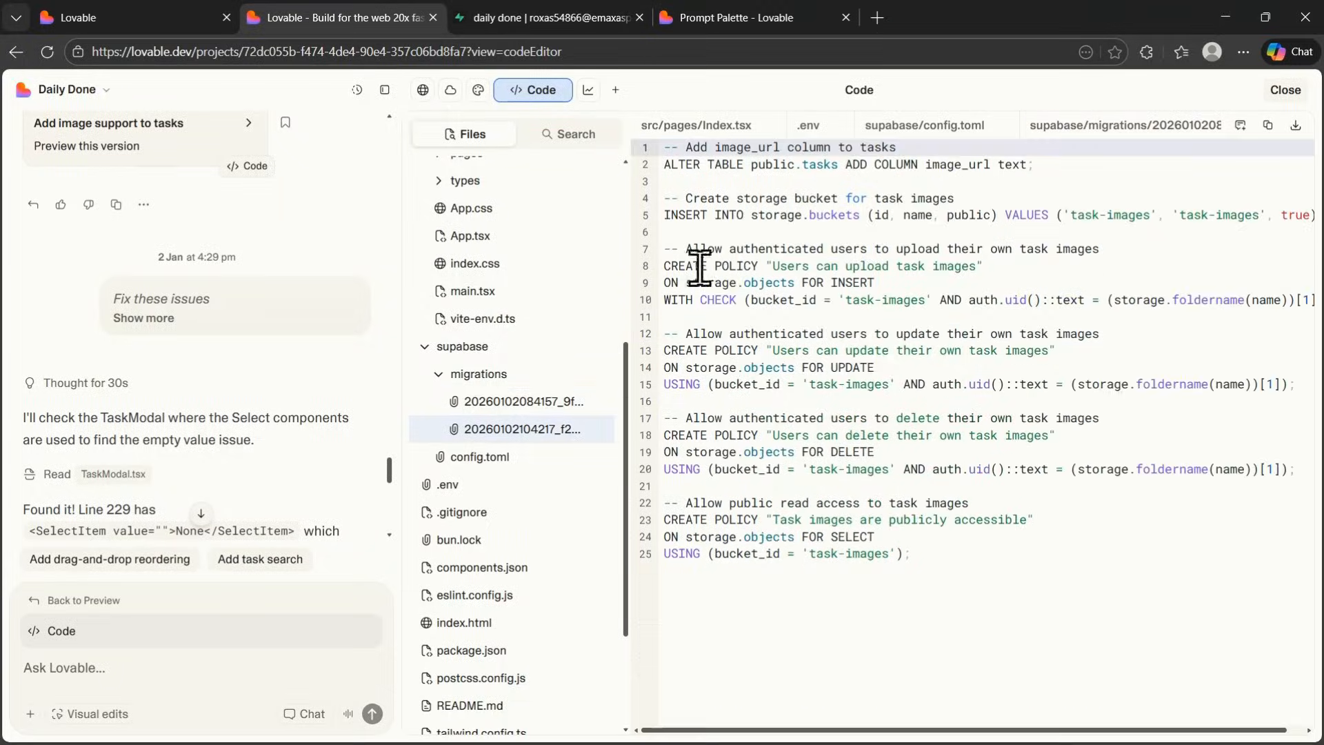
click(1267, 126)
Step: Switch to Supabase, paste the second migration's SQL into another new query, and run it
click(539, 18)
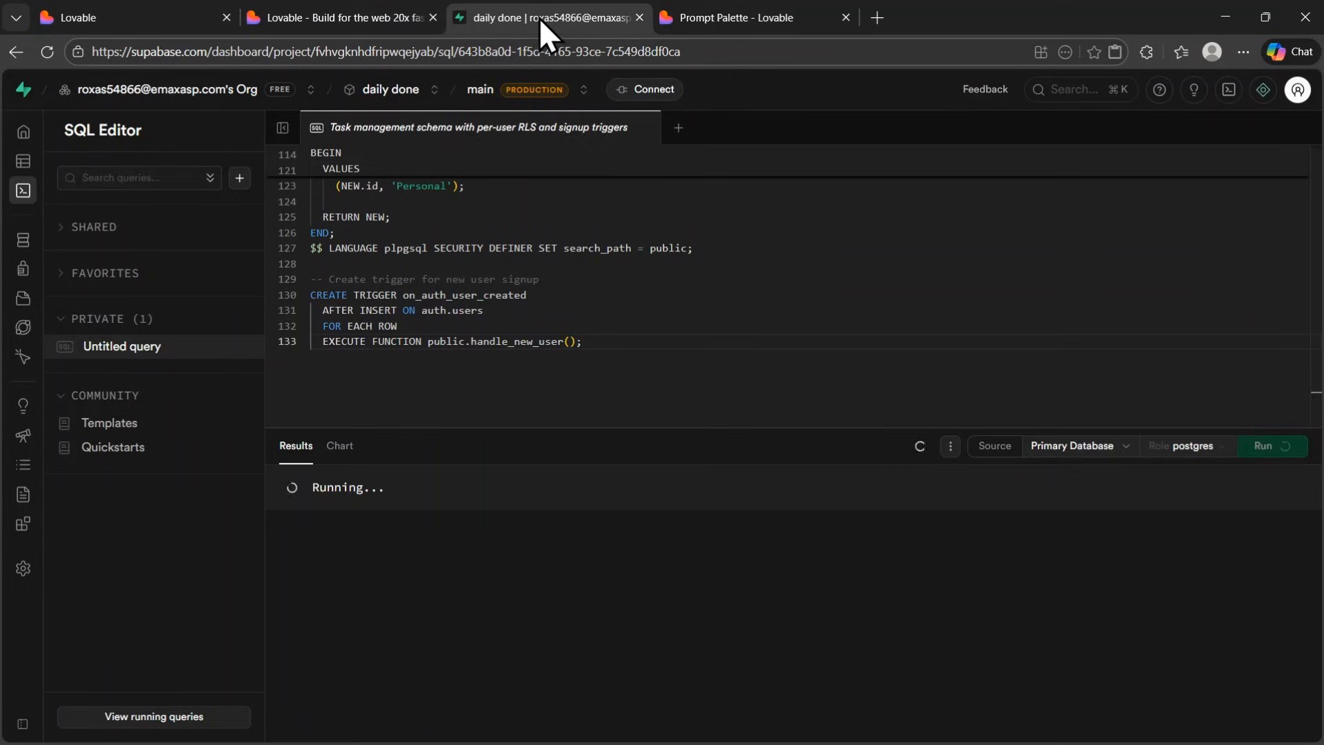
click(679, 131)
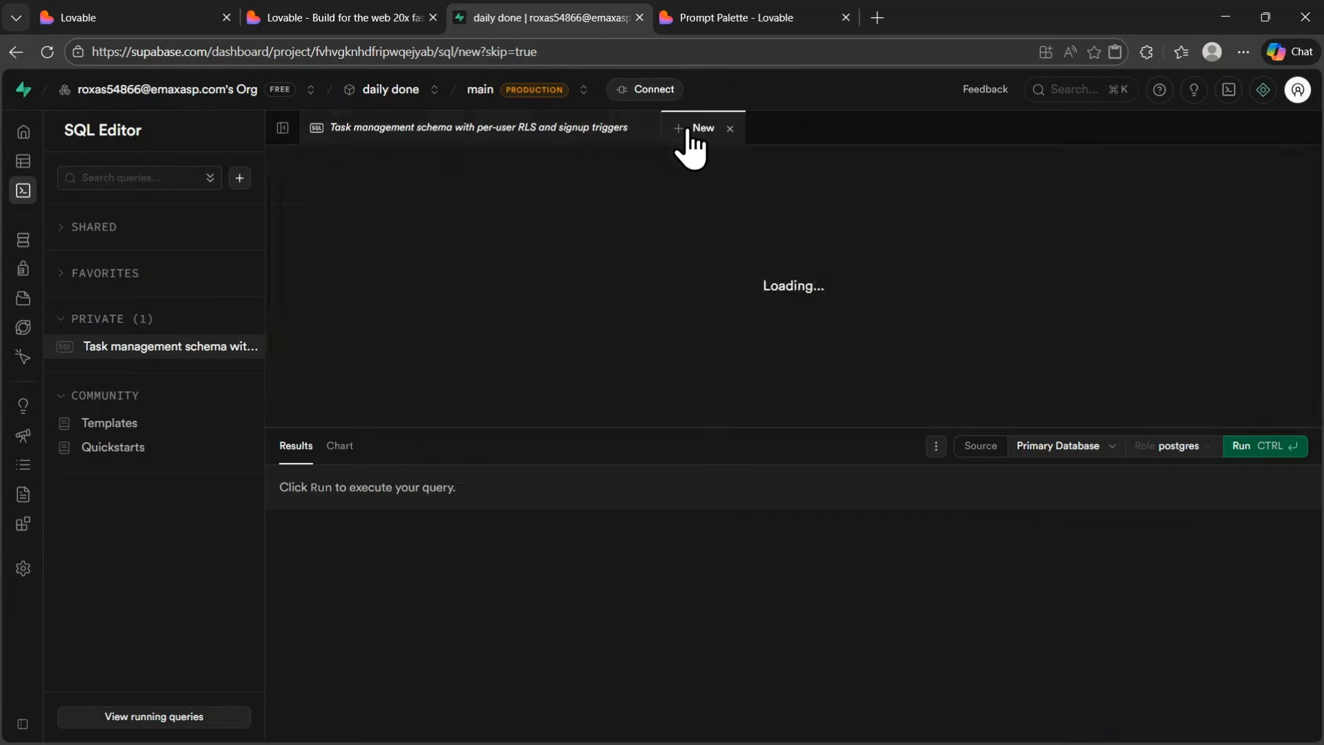
right_click(450, 153)
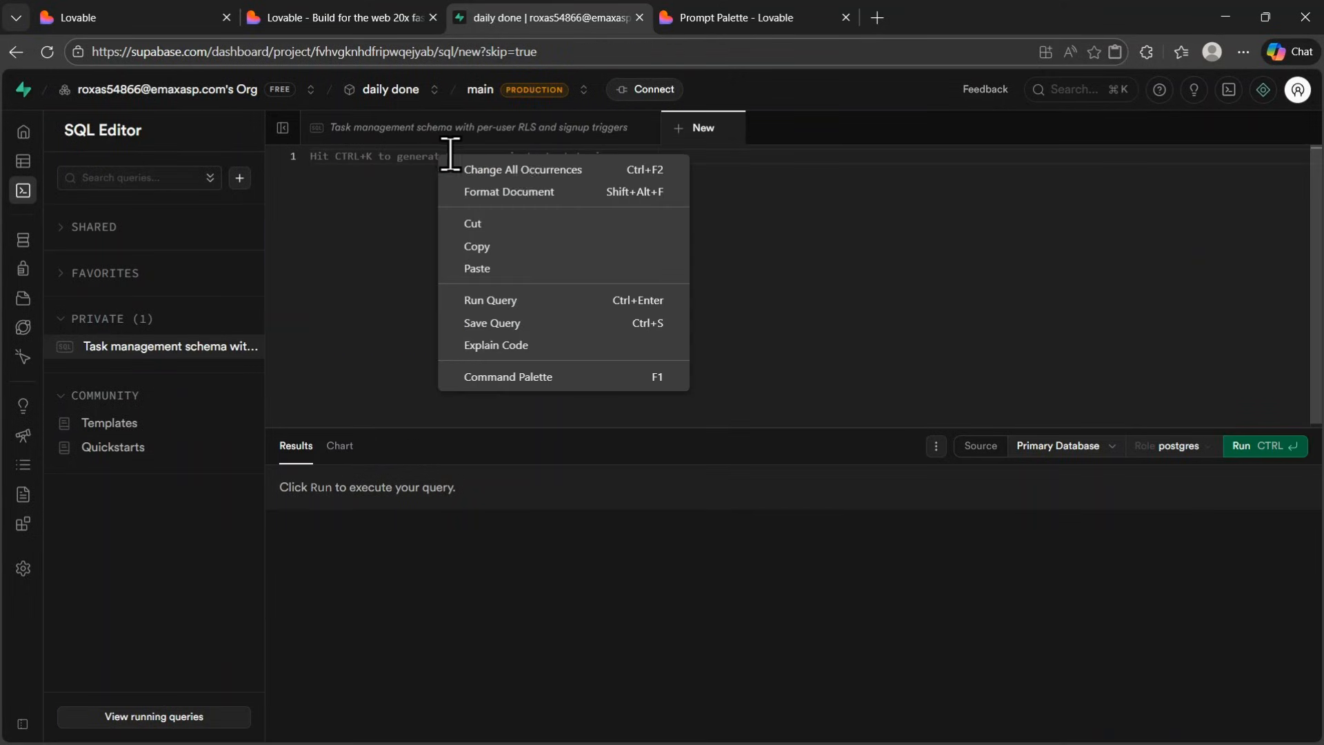
click(496, 269)
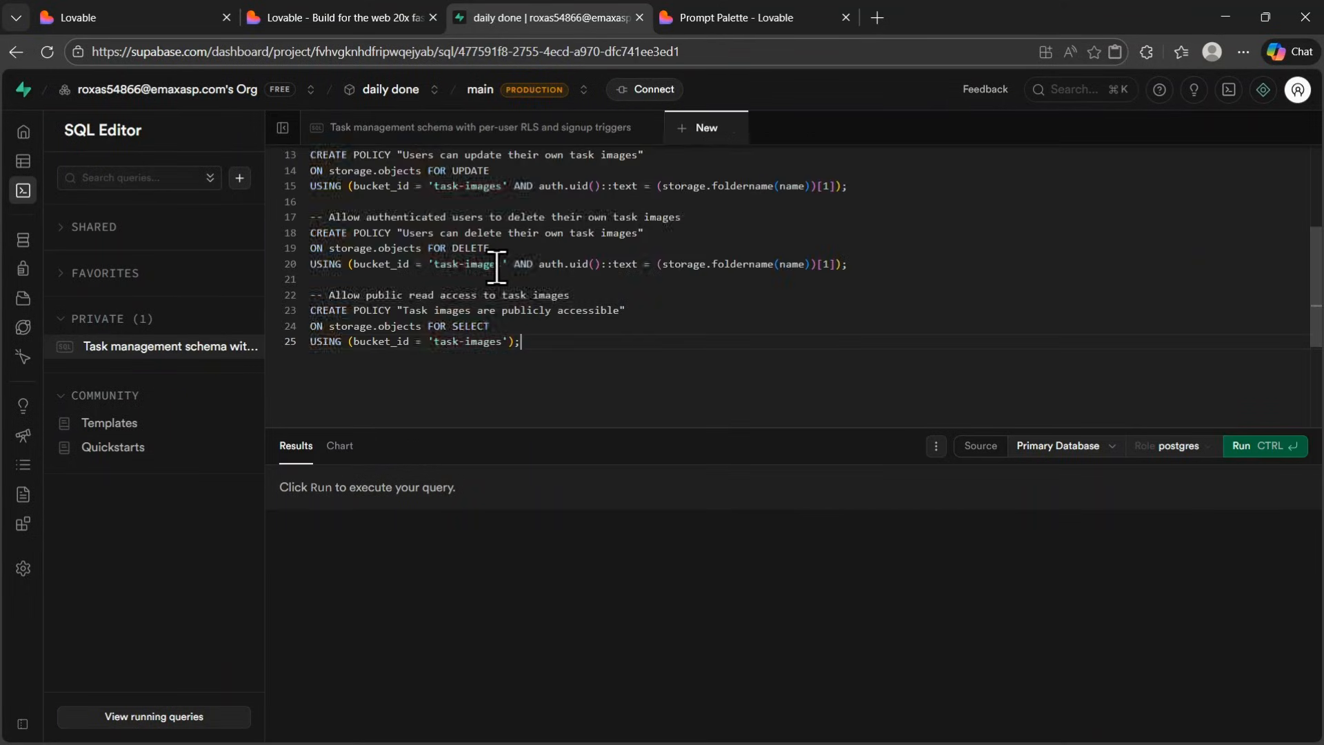
click(1248, 450)
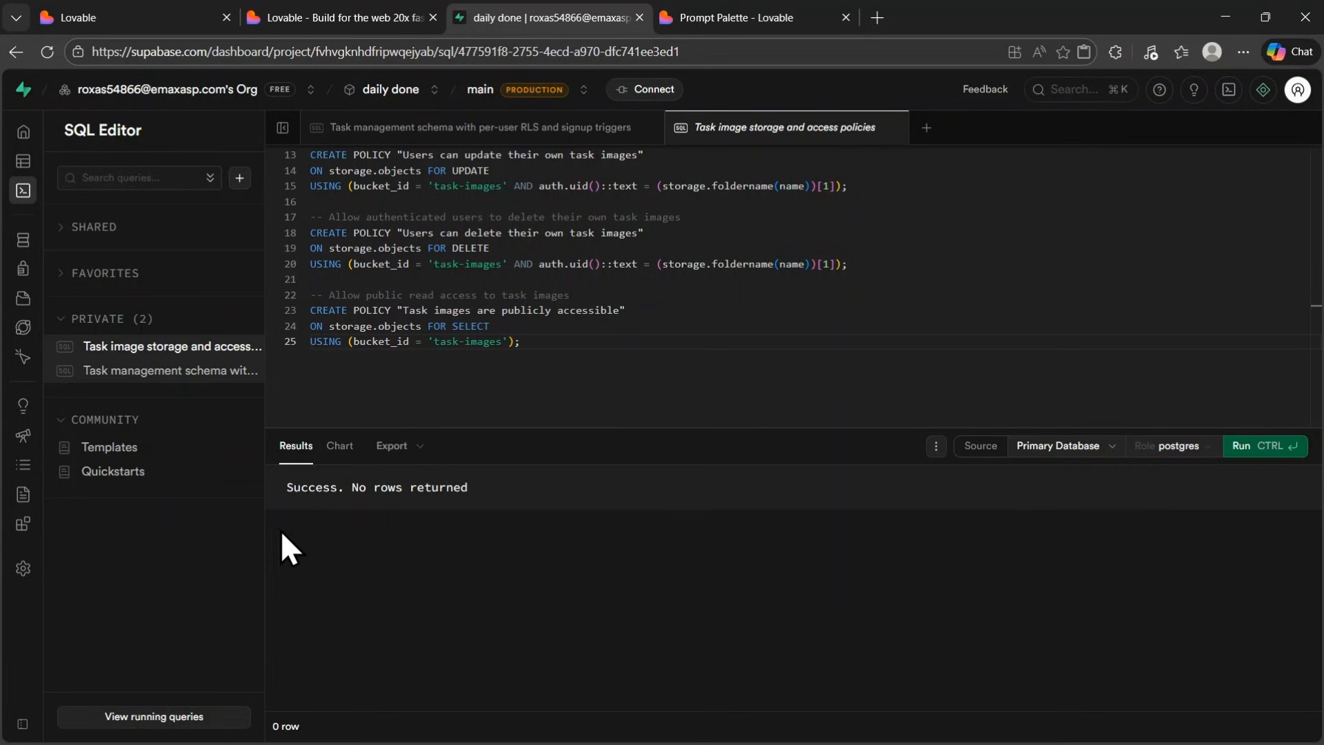
drag(297, 491, 531, 499)
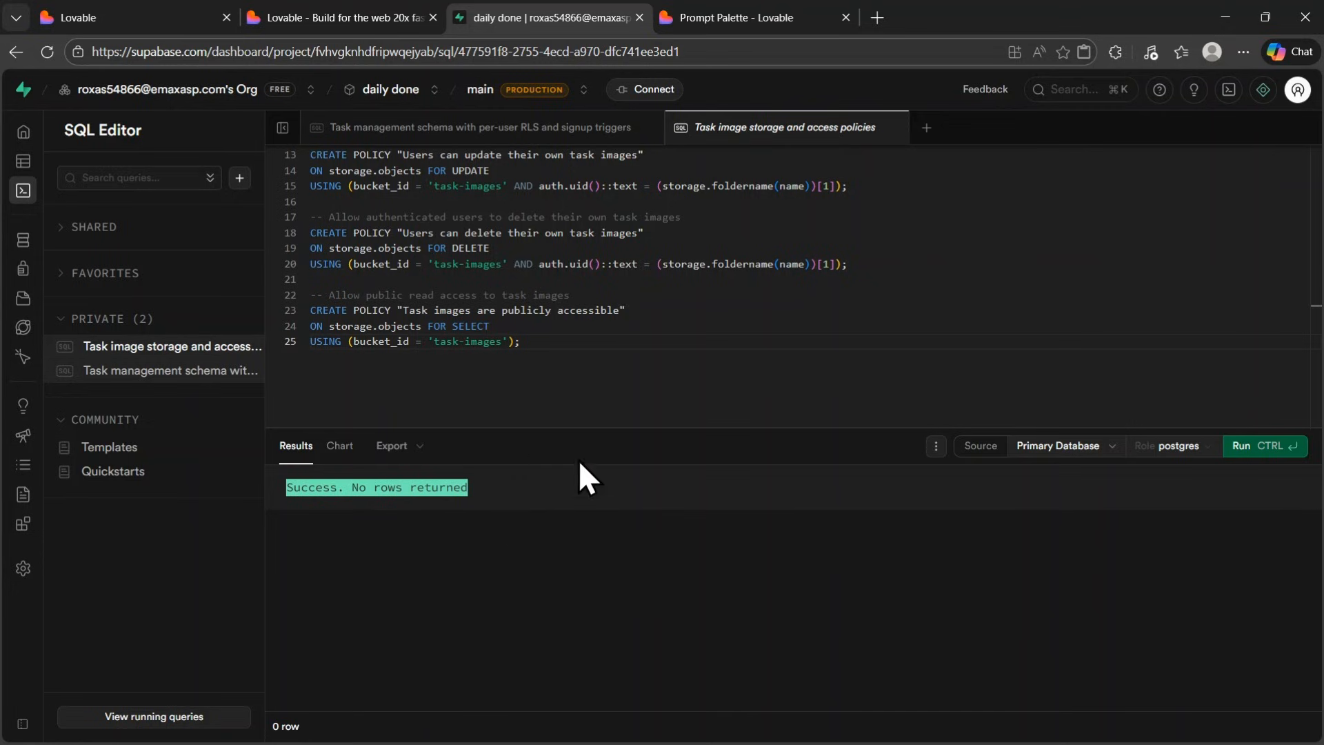
Step: Return to Lovable, open the categories table in the project's Cloud database, and export it as CSV
click(340, 23)
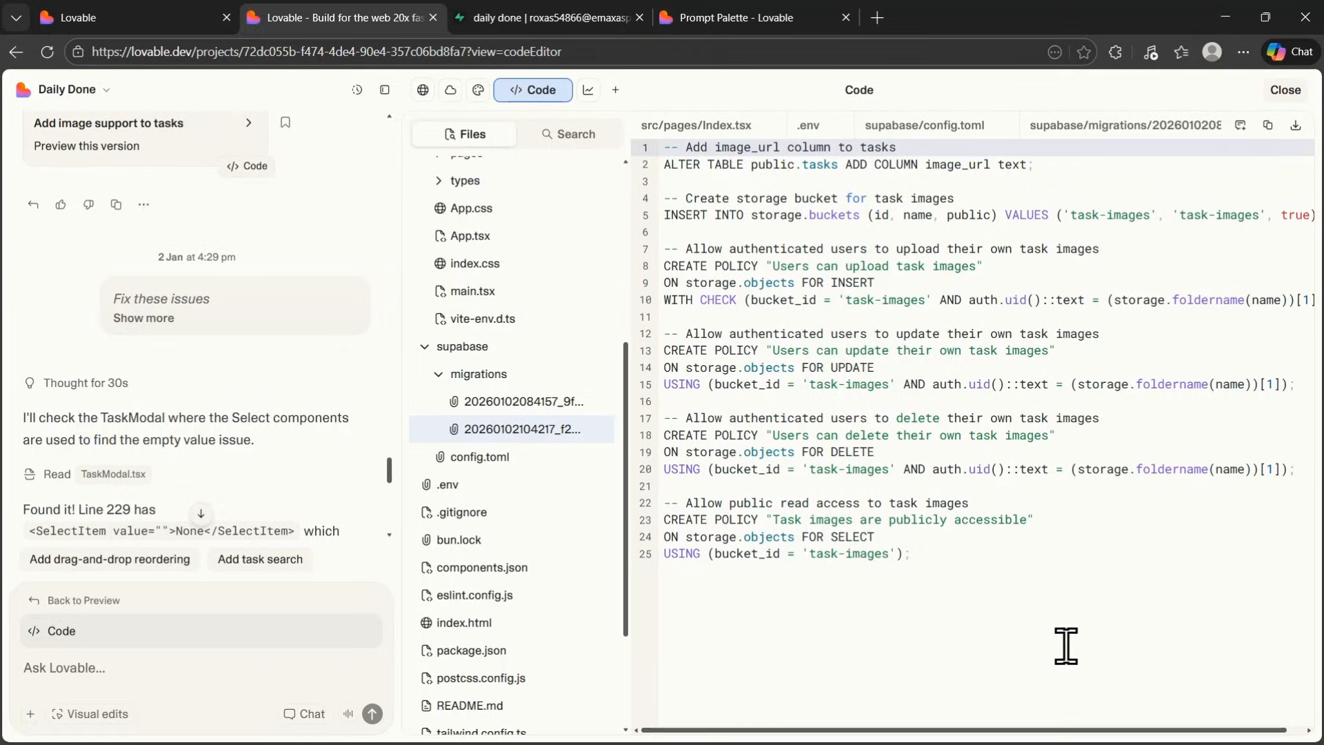
click(451, 91)
click(509, 197)
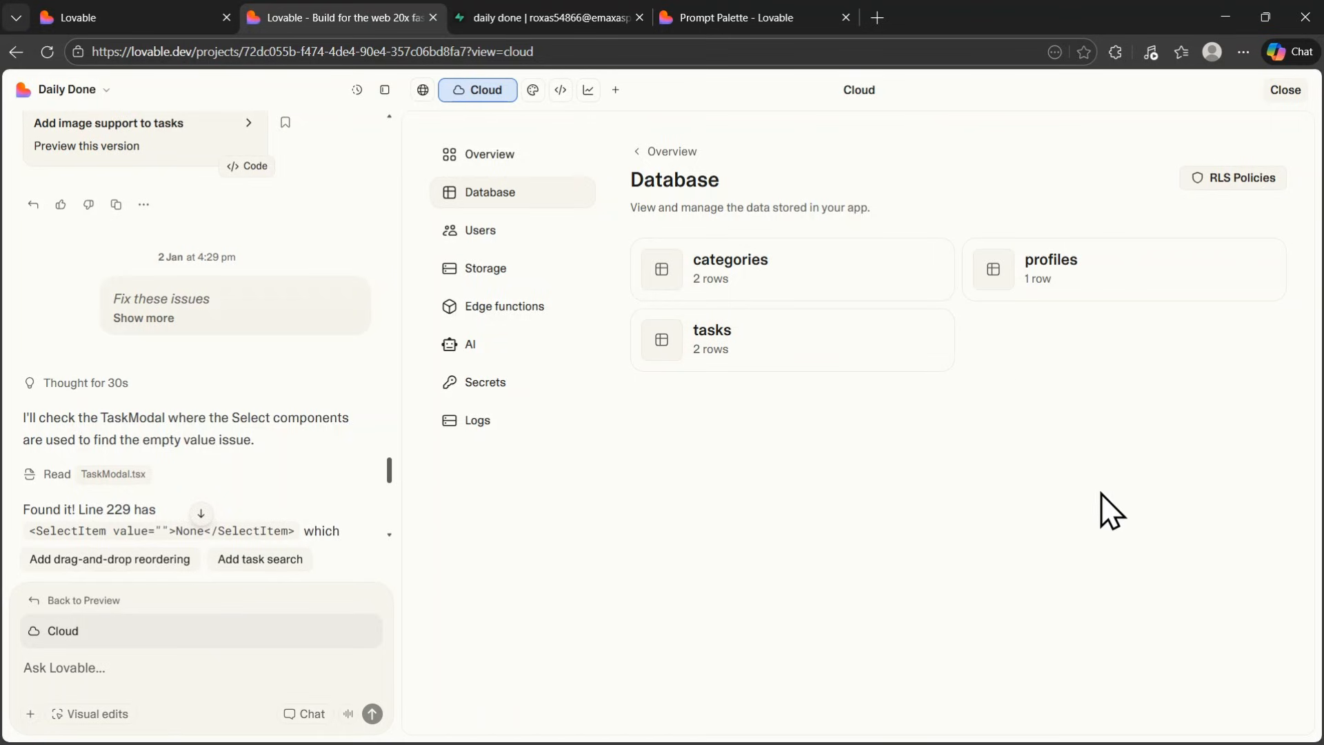
click(735, 279)
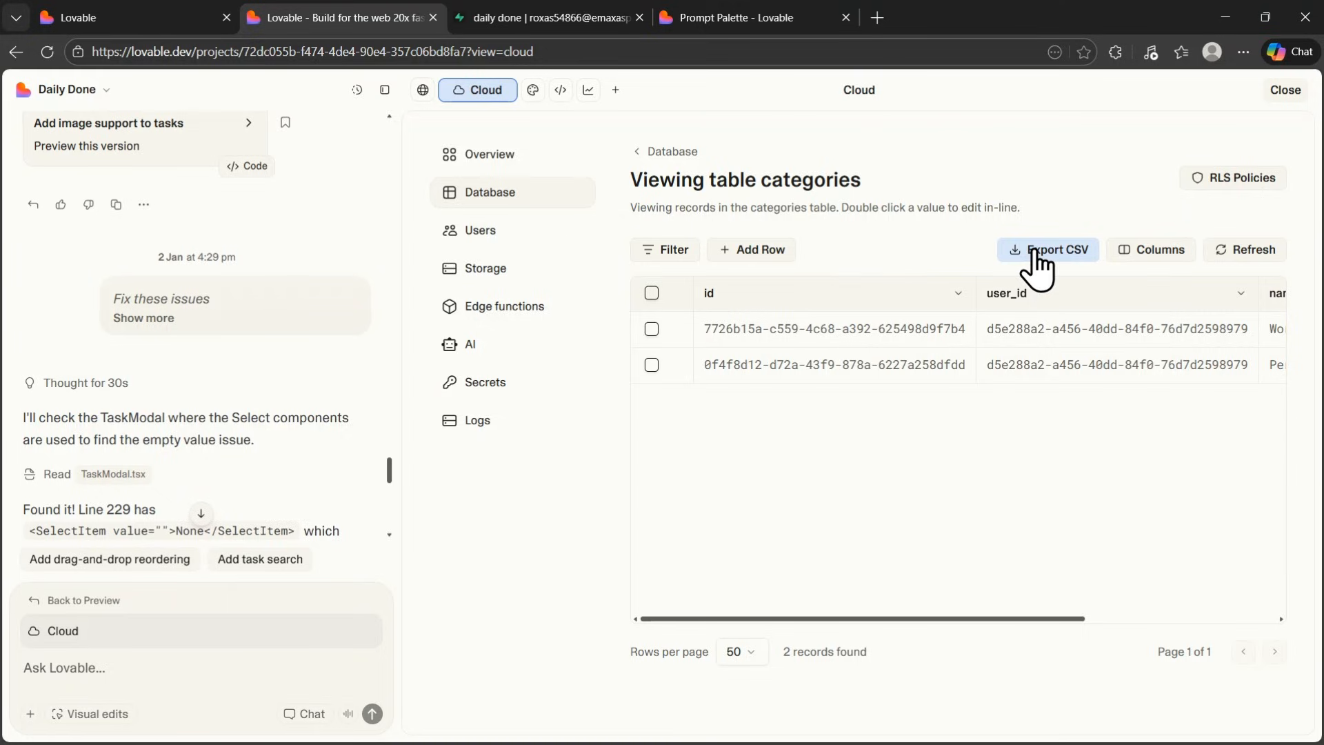
click(1034, 254)
Step: Export the profiles and tasks tables from the Cloud database as CSV files
click(522, 195)
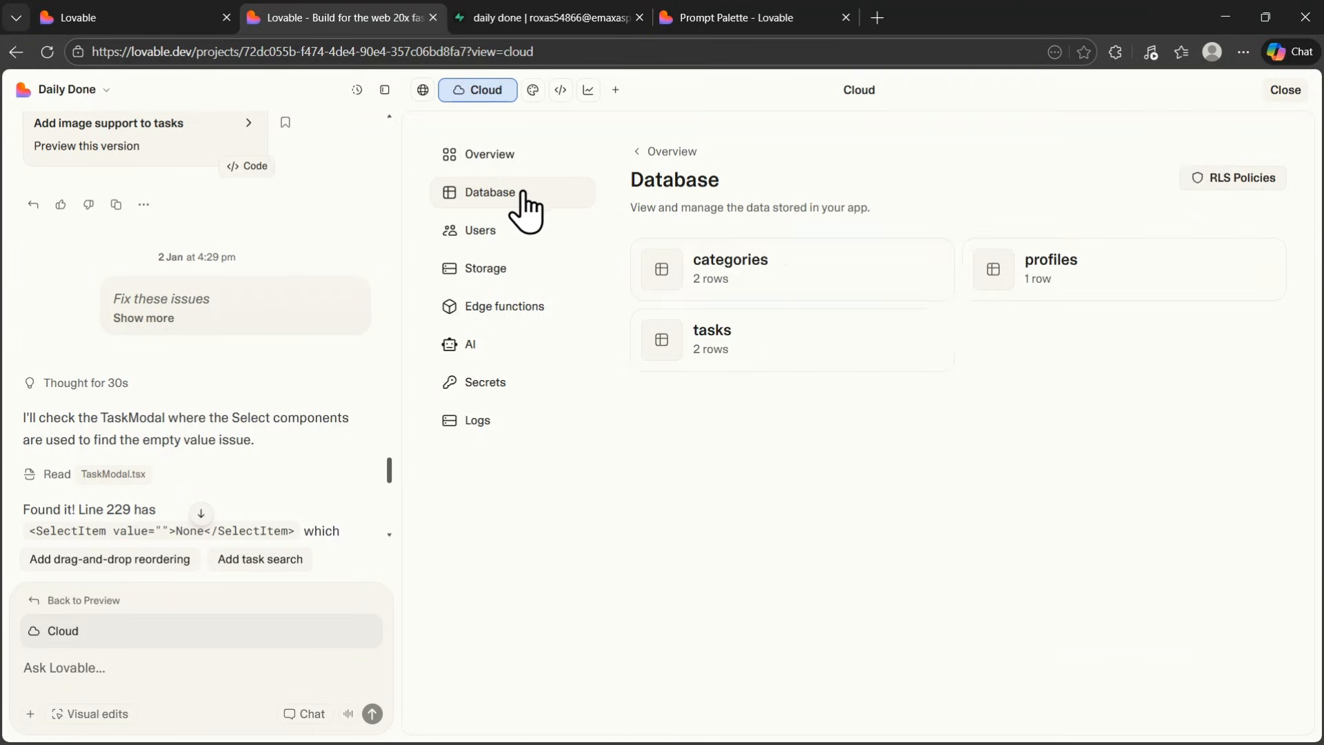
click(1048, 269)
click(1053, 254)
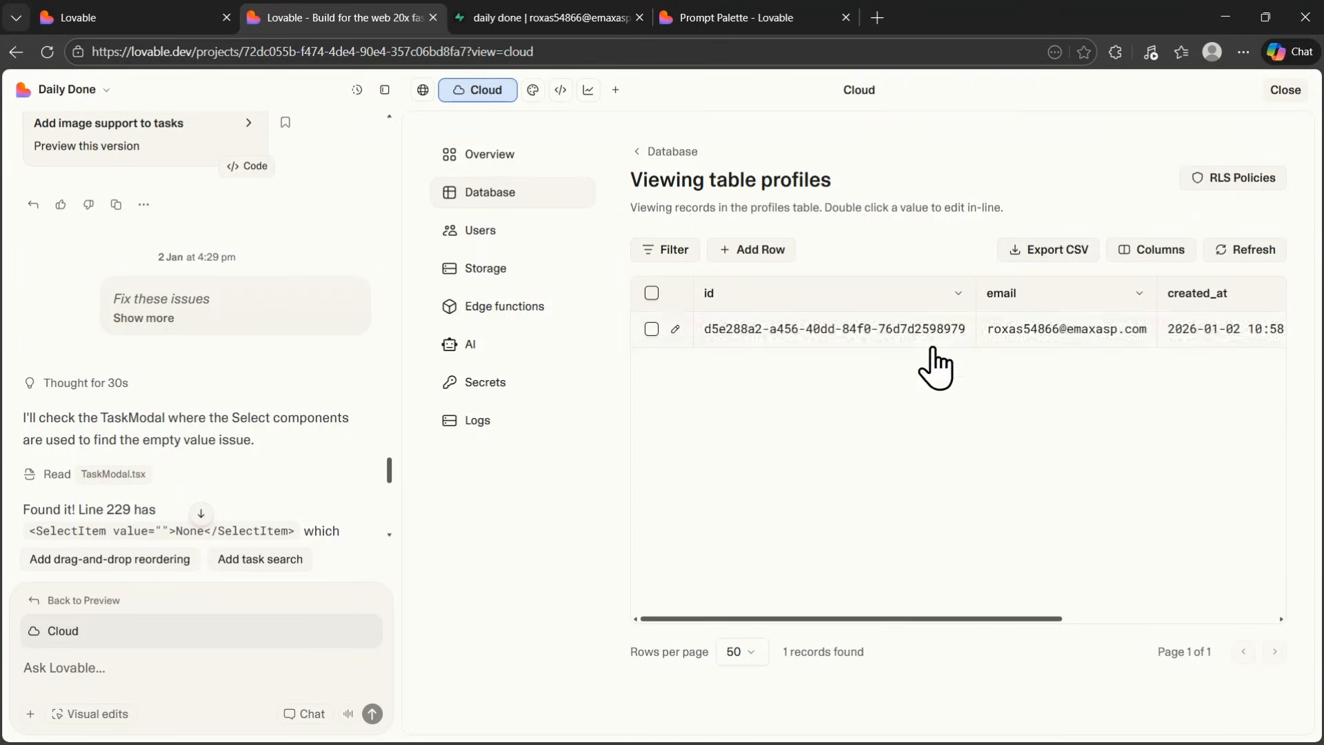
click(522, 194)
click(710, 338)
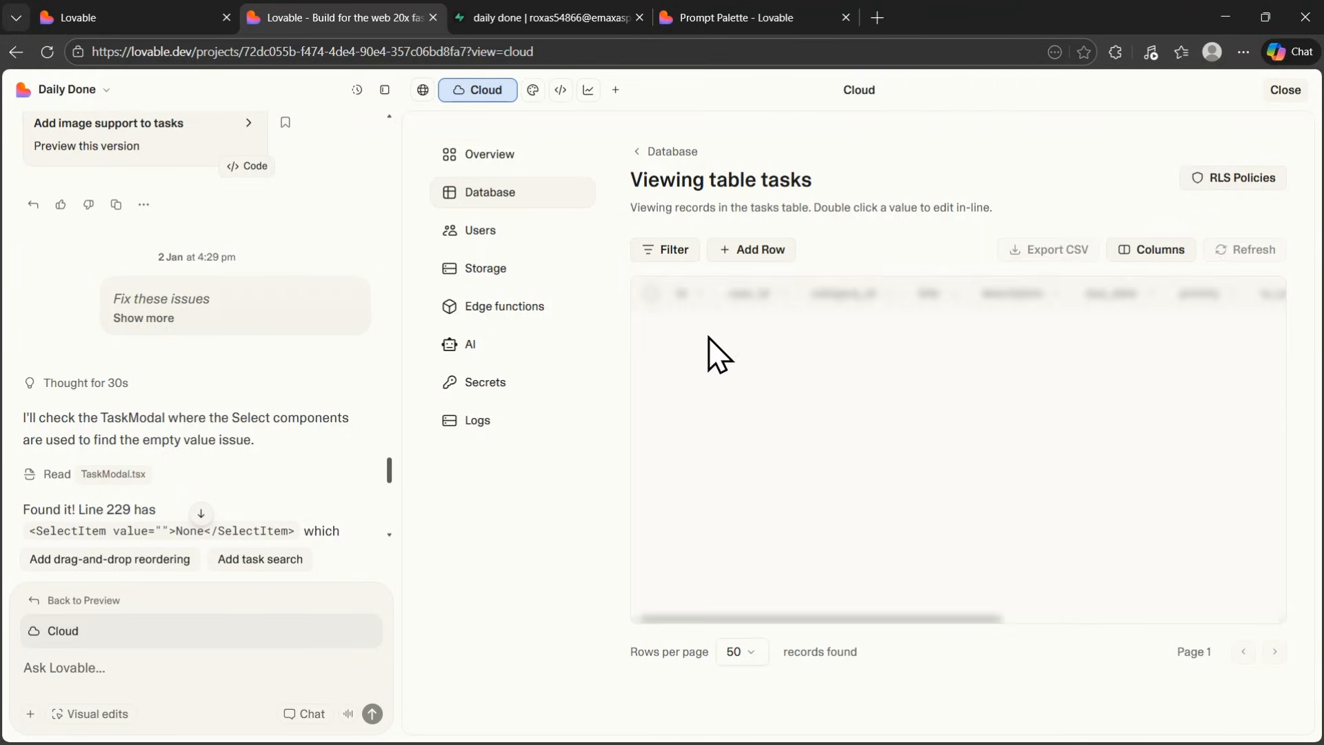
click(1049, 255)
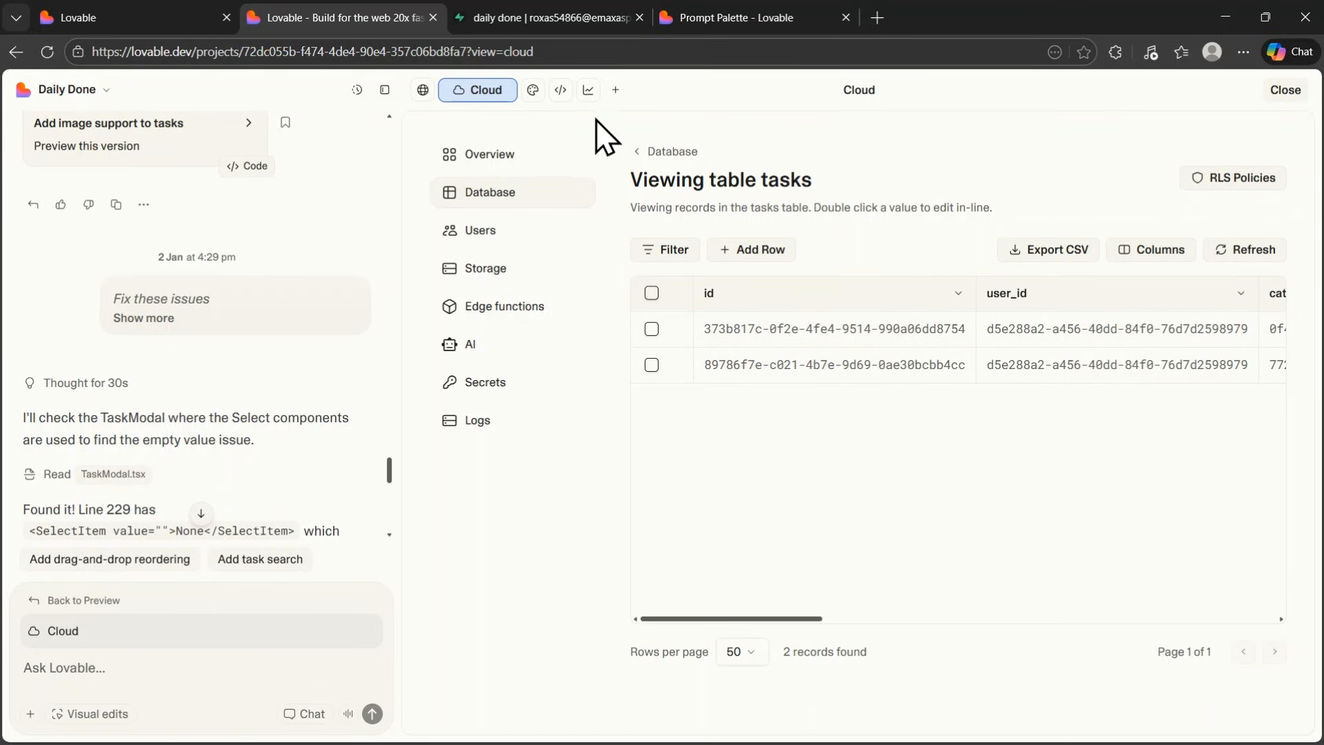
Step: Switch to Supabase and try to import categories-export-2026-01-02_19-23-47.csv into the categories table
click(572, 15)
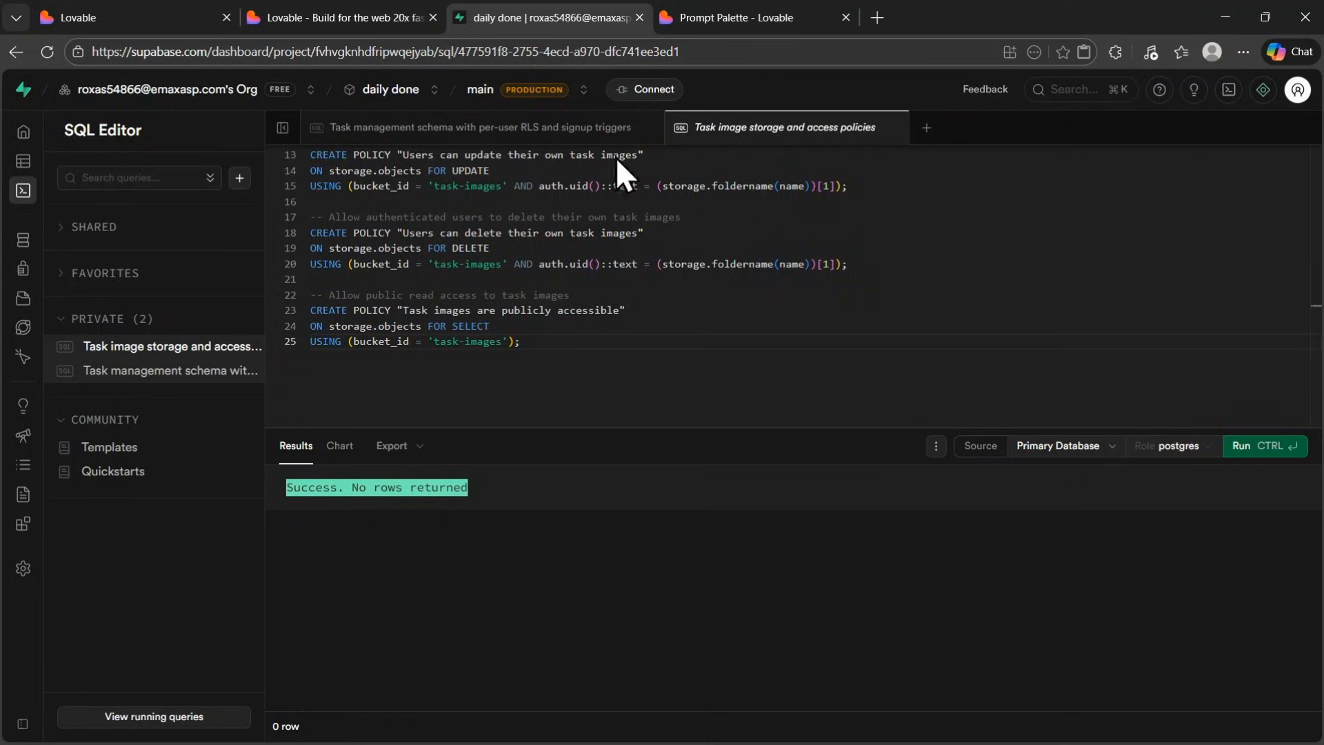
mouse_move(21, 272)
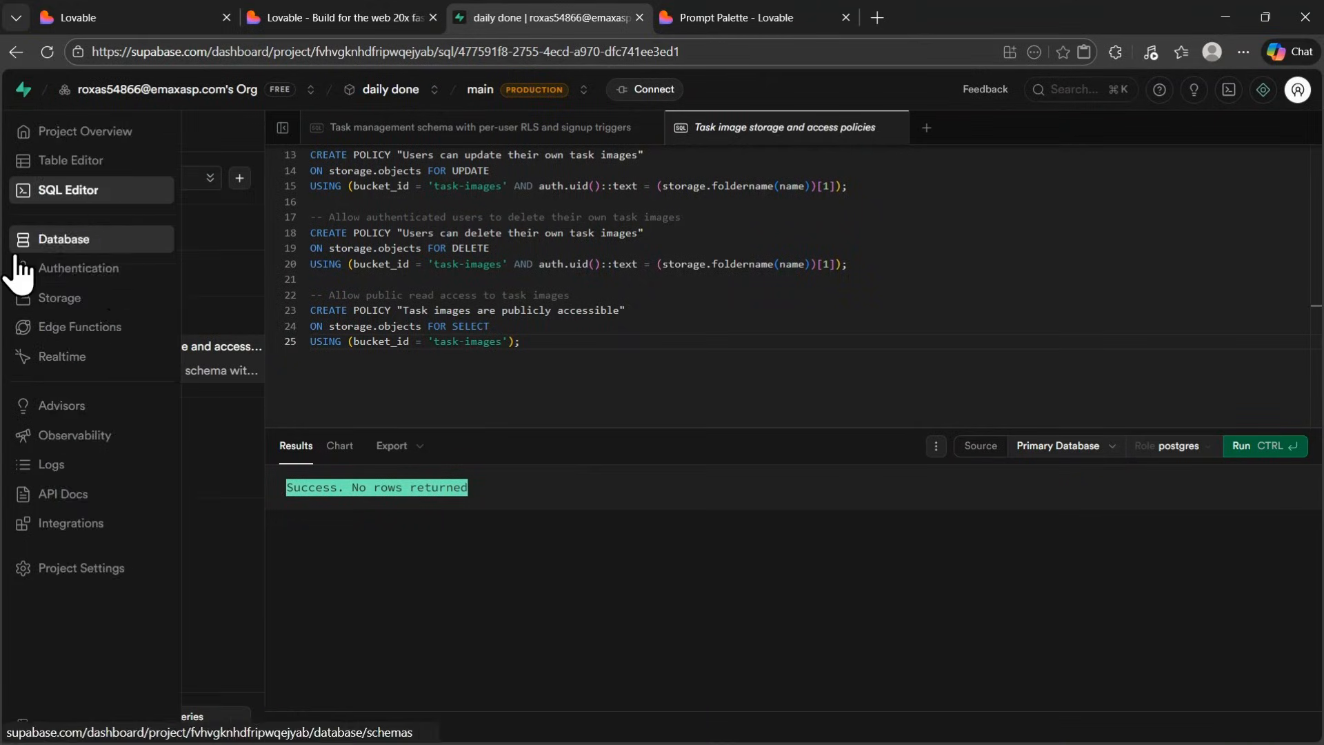
click(96, 166)
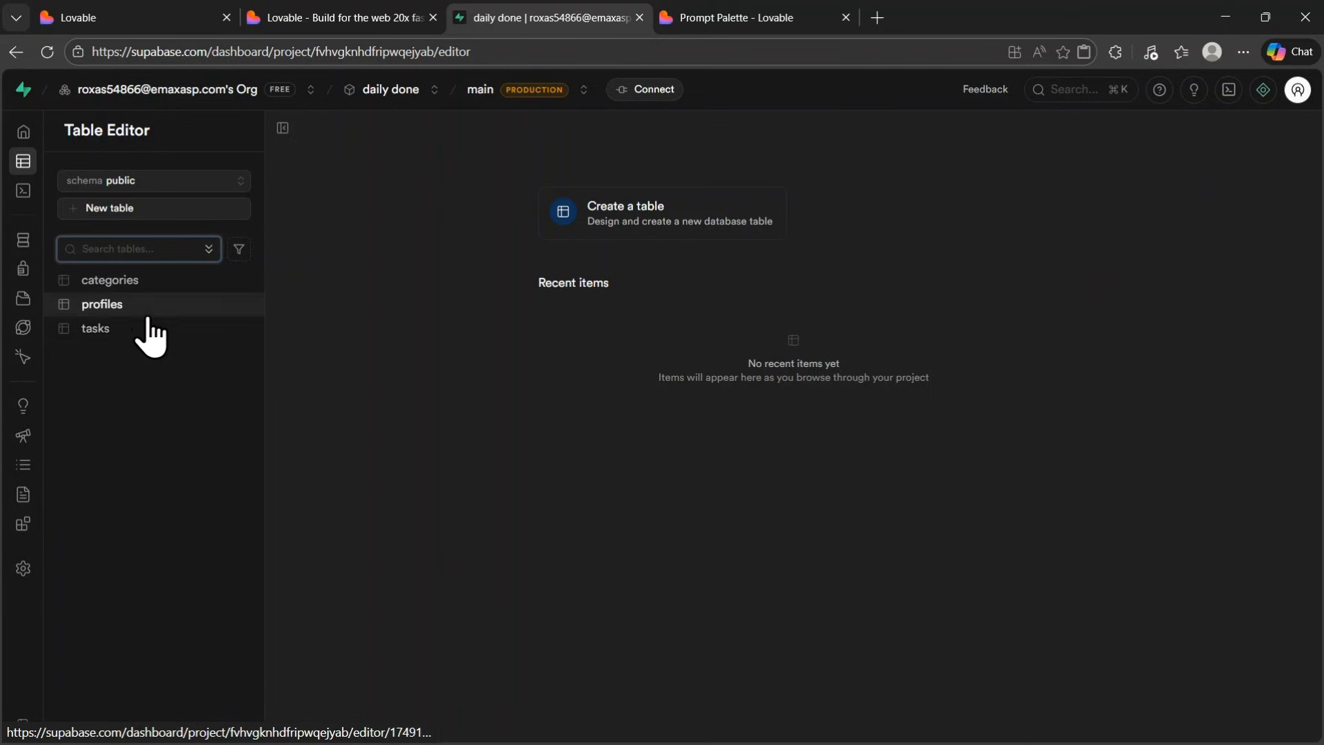
click(164, 283)
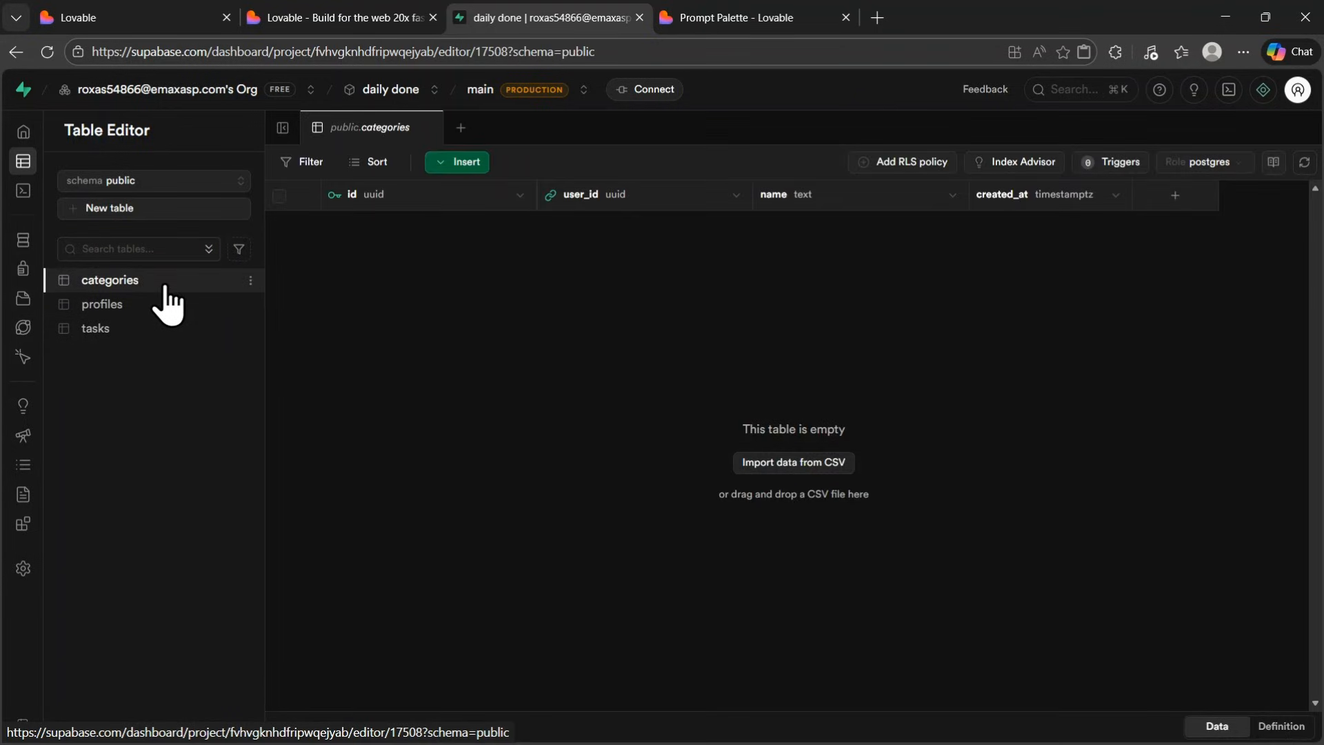
click(450, 171)
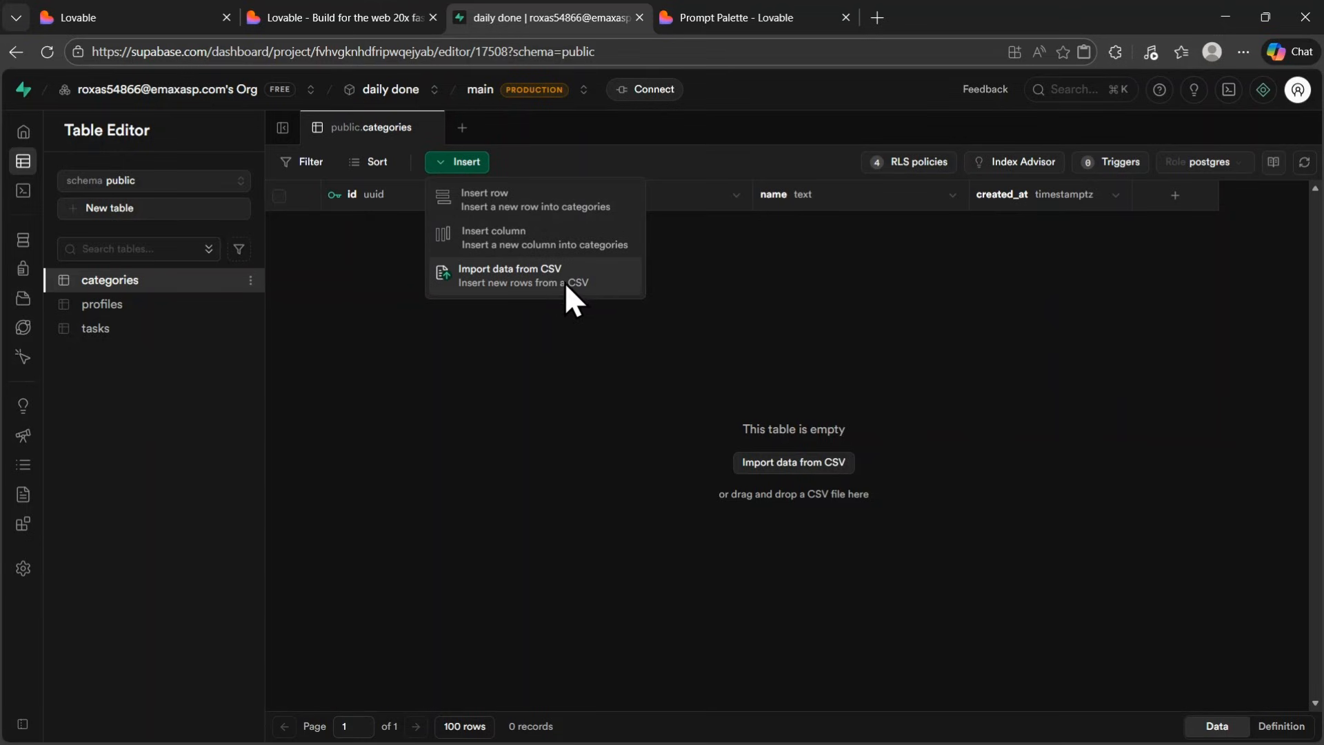
click(539, 276)
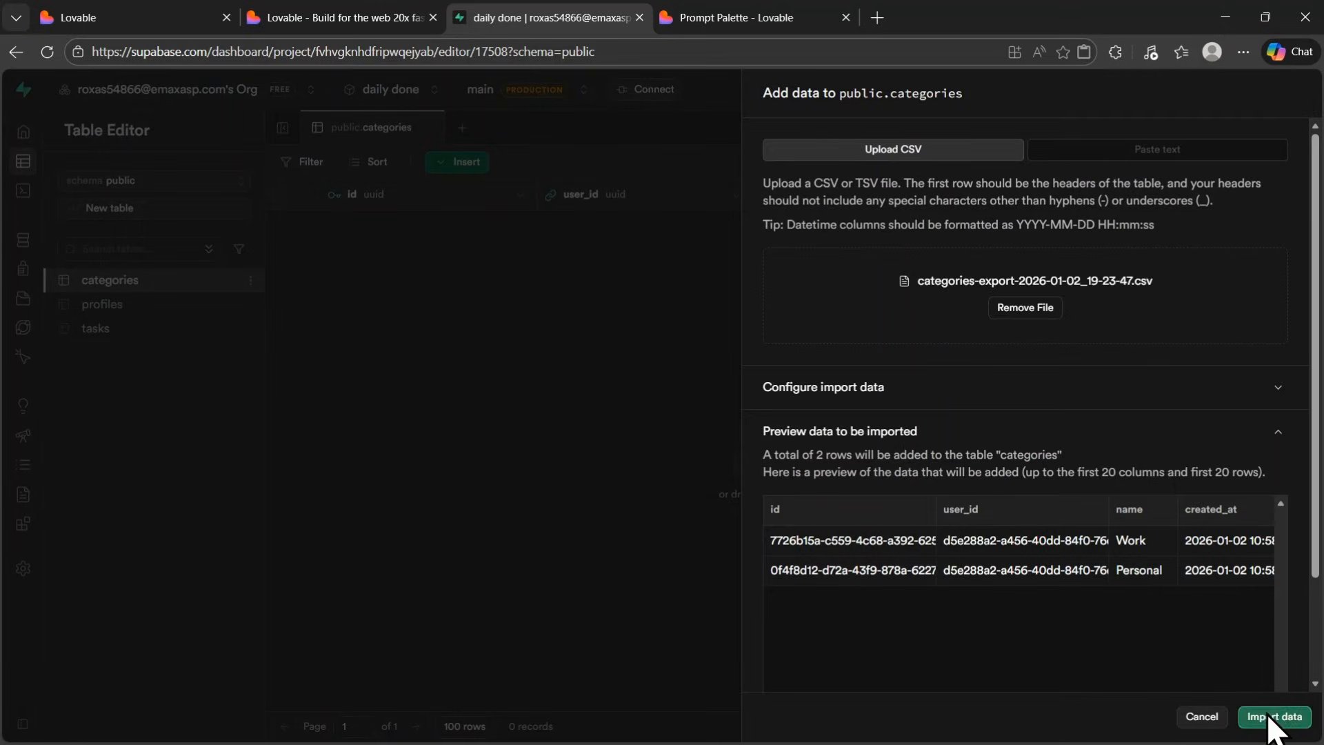
click(1269, 717)
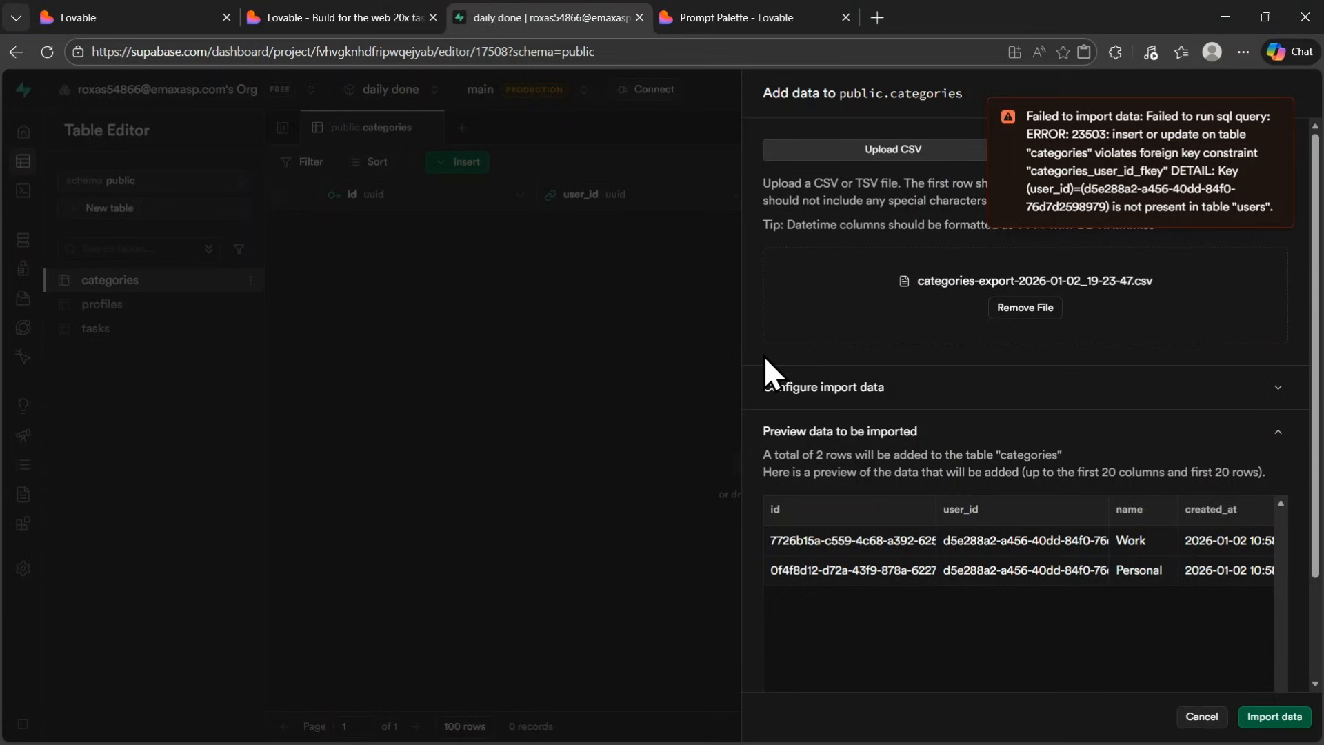
click(1272, 716)
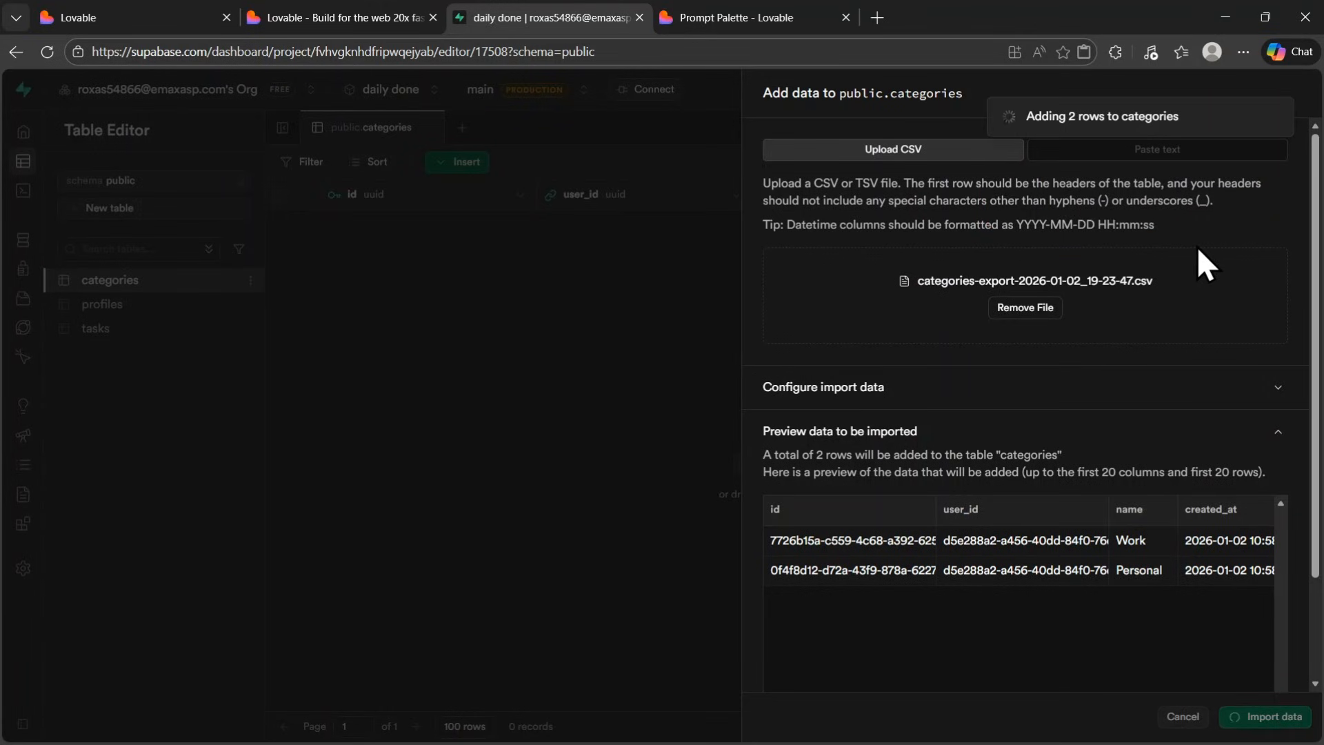
triple_click(1095, 160)
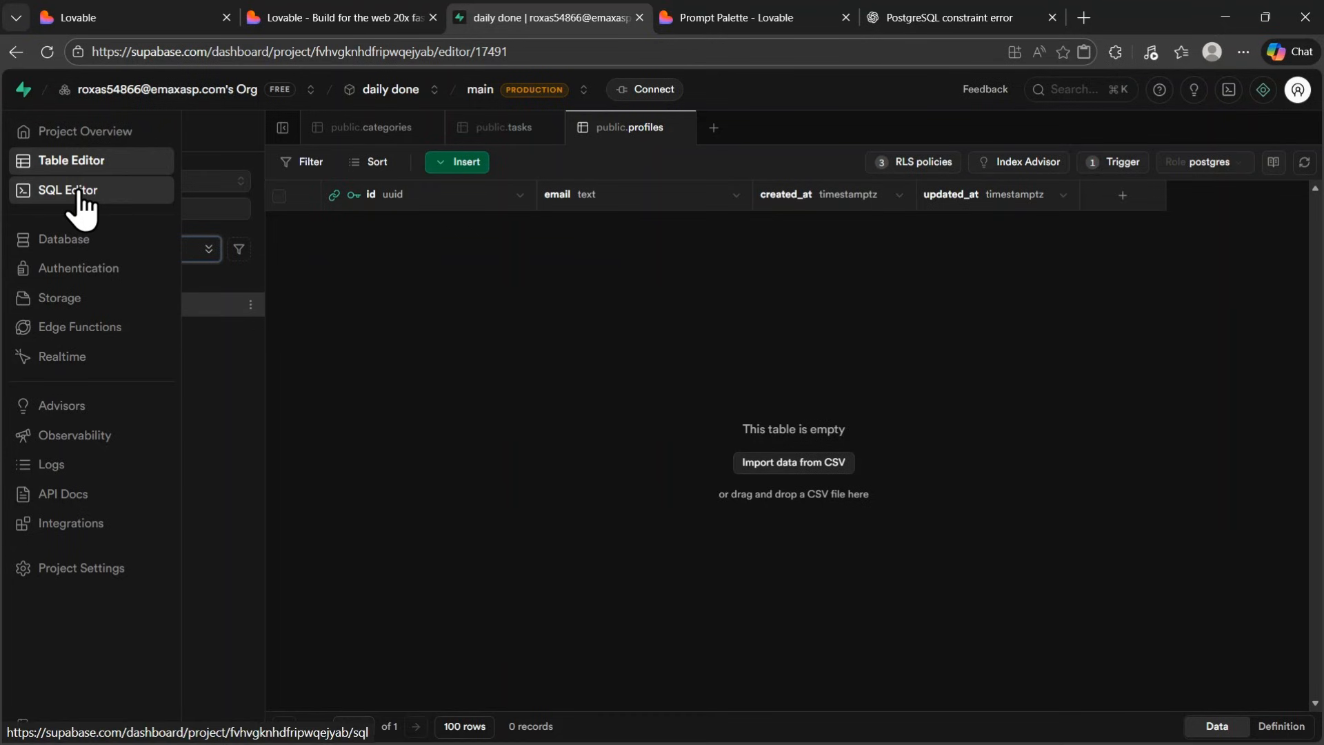
Step: Open the SQL Editor and paste the query that drops the tasks_user_id_fkey constraint from public.tasks
click(79, 195)
right_click(384, 163)
click(434, 259)
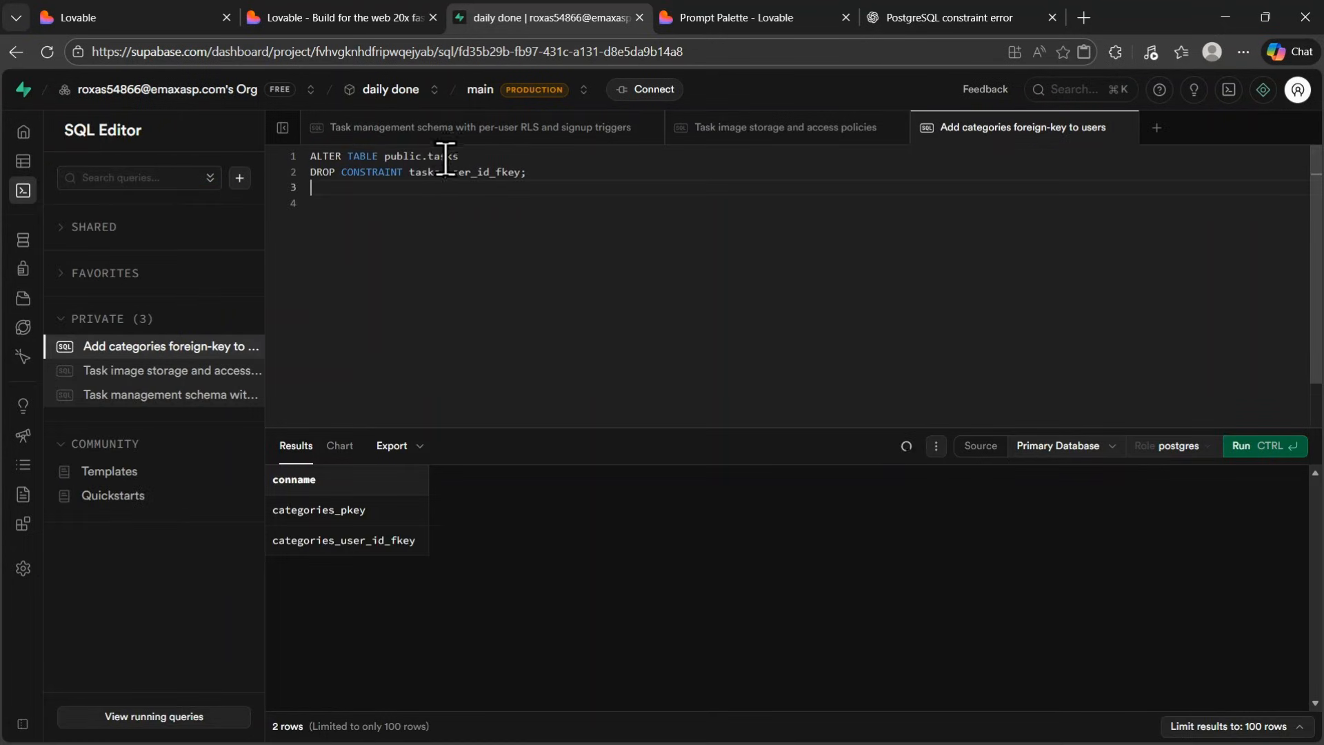
Step: Change the query to drop the categories_user_id_fkey constraint from public.categories, and run it
drag(429, 157, 471, 157)
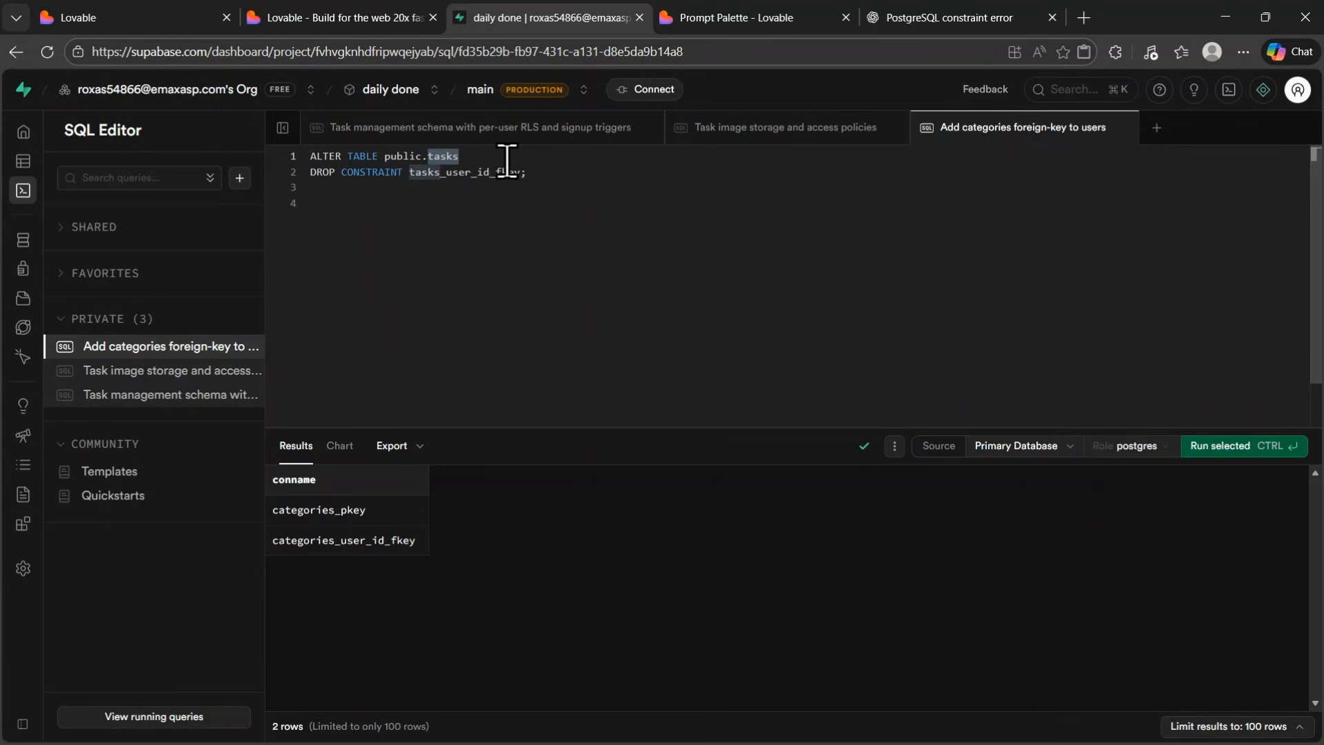
text(cat)
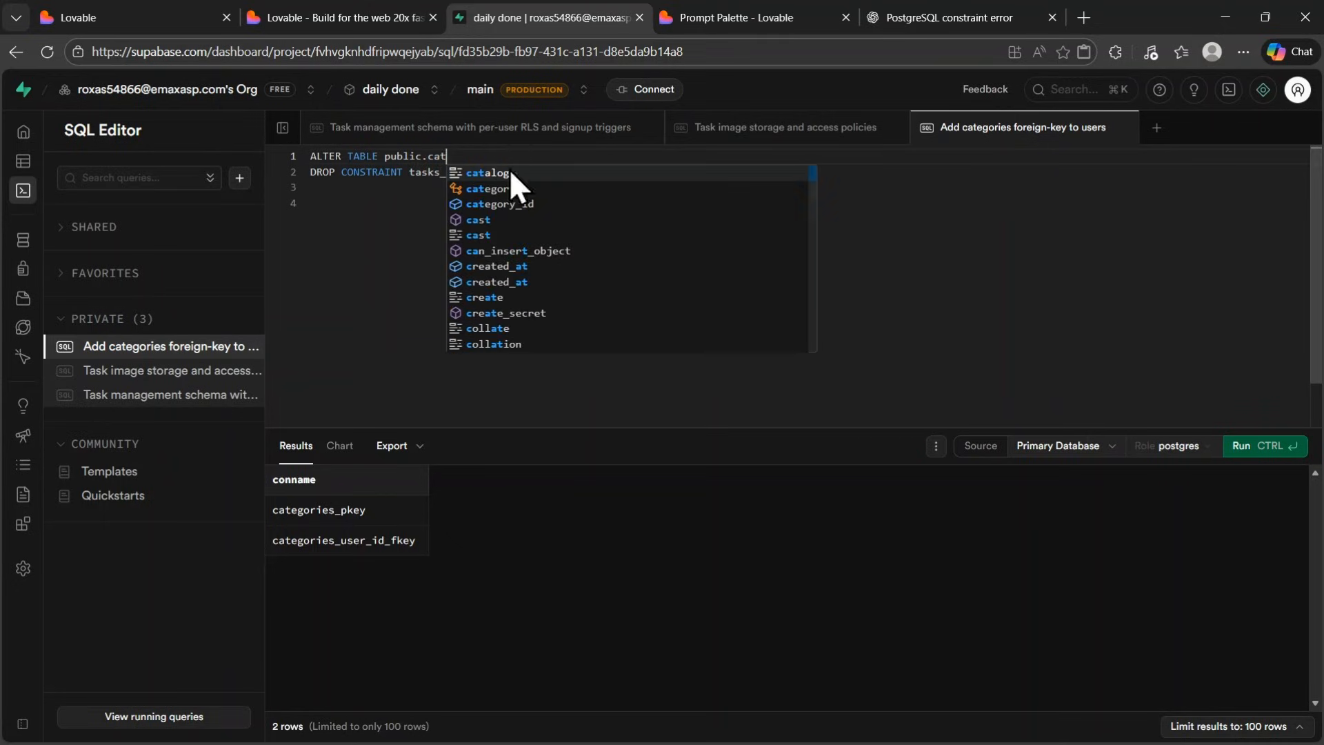
click(528, 189)
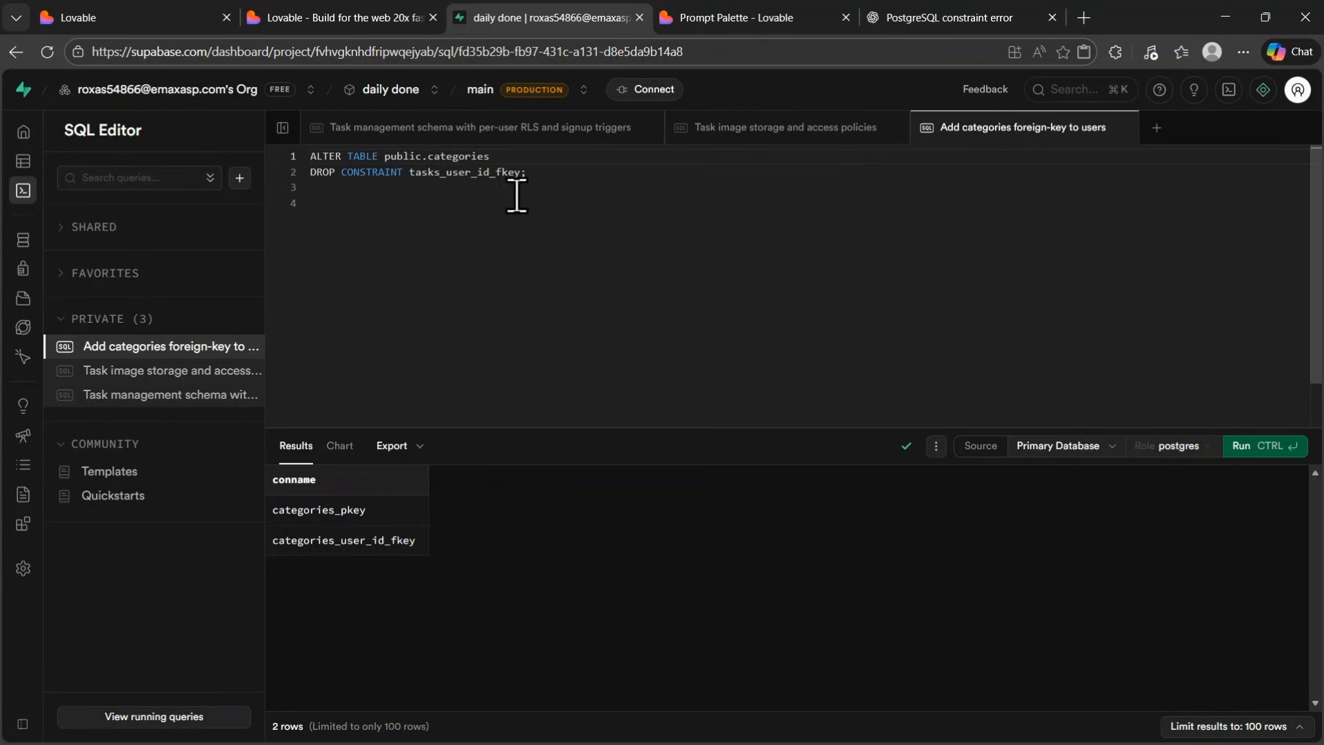
double_click(418, 172)
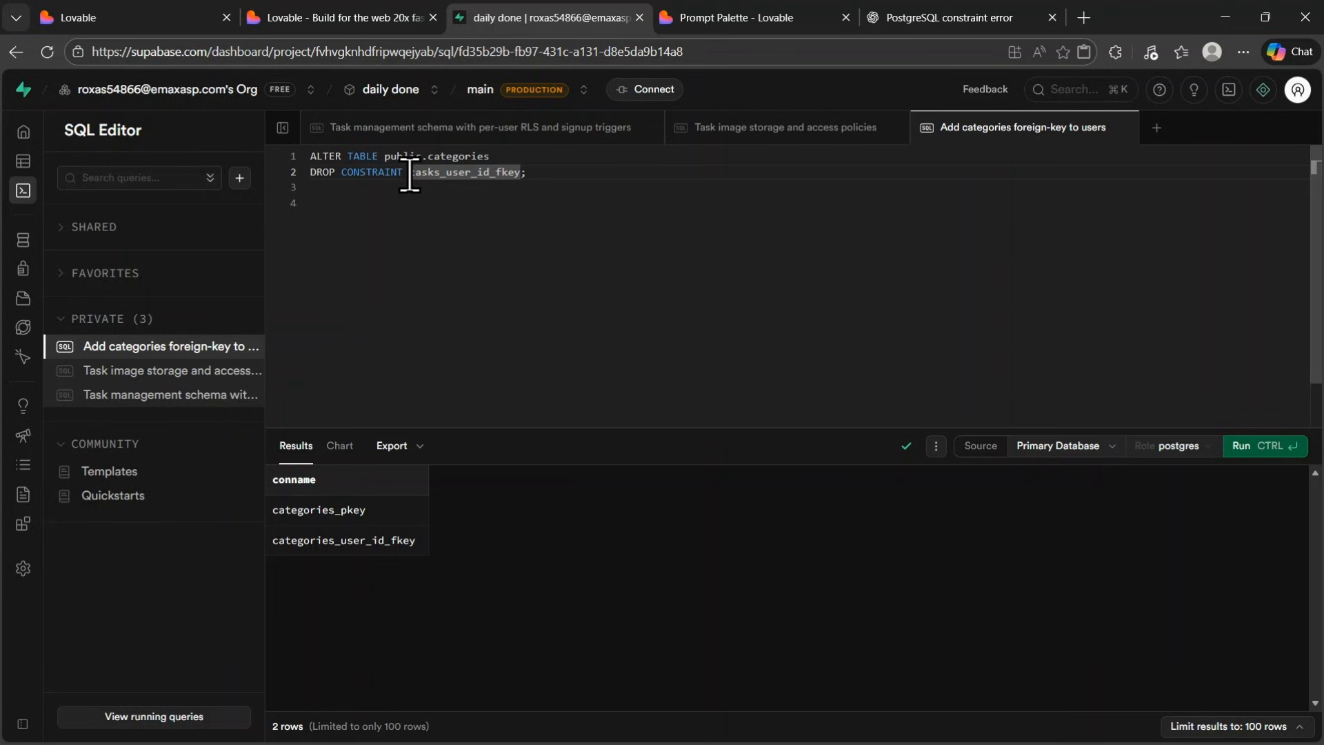
drag(411, 172, 440, 173)
text(categories)
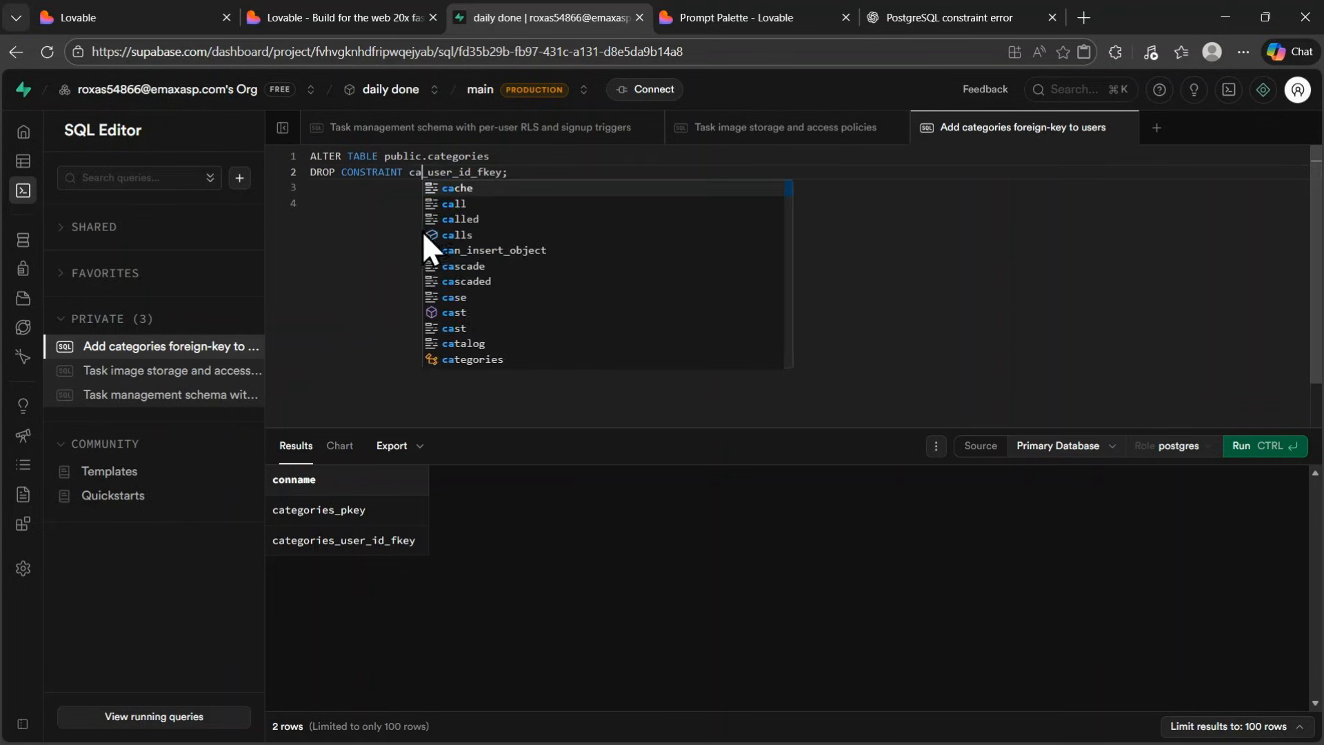
click(658, 185)
key(ctrl+Return)
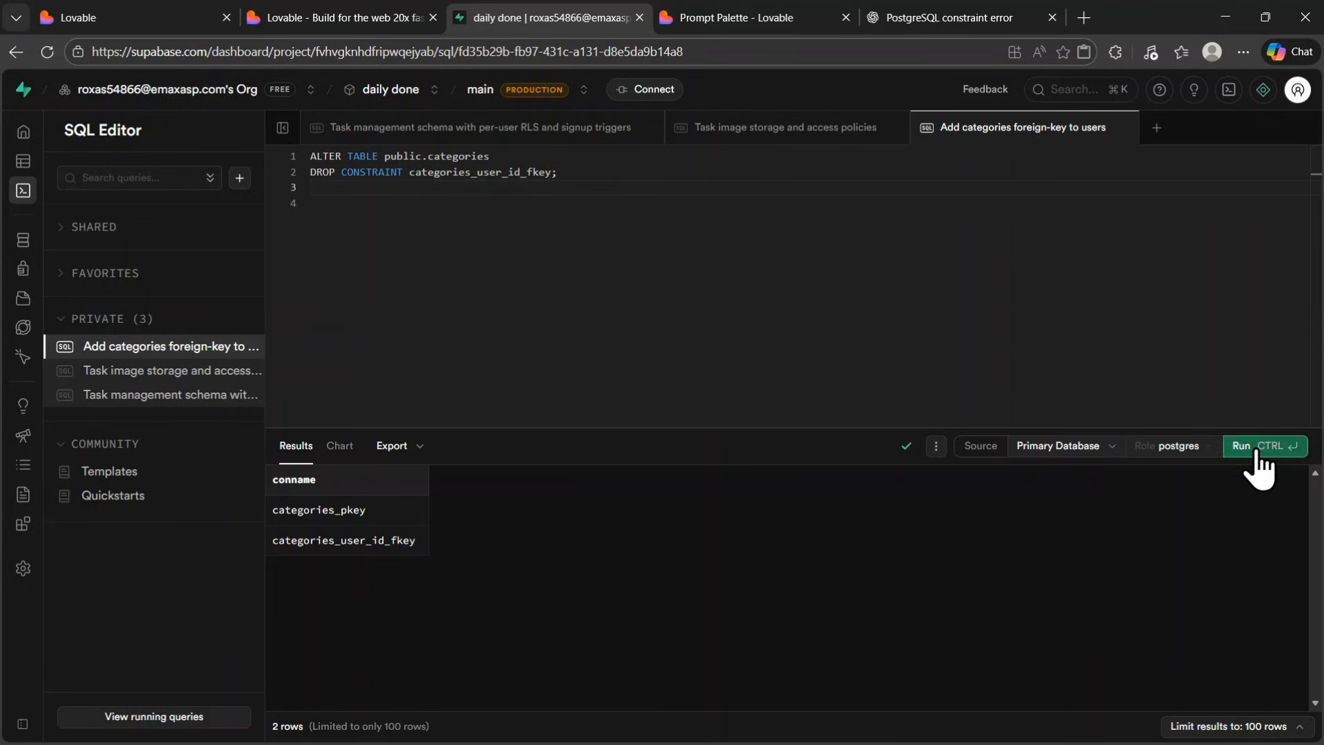
click(1248, 446)
Step: Return to the Table Editor and import categories-export-2026-01-02_19-23-47.csv into the categories table
click(69, 162)
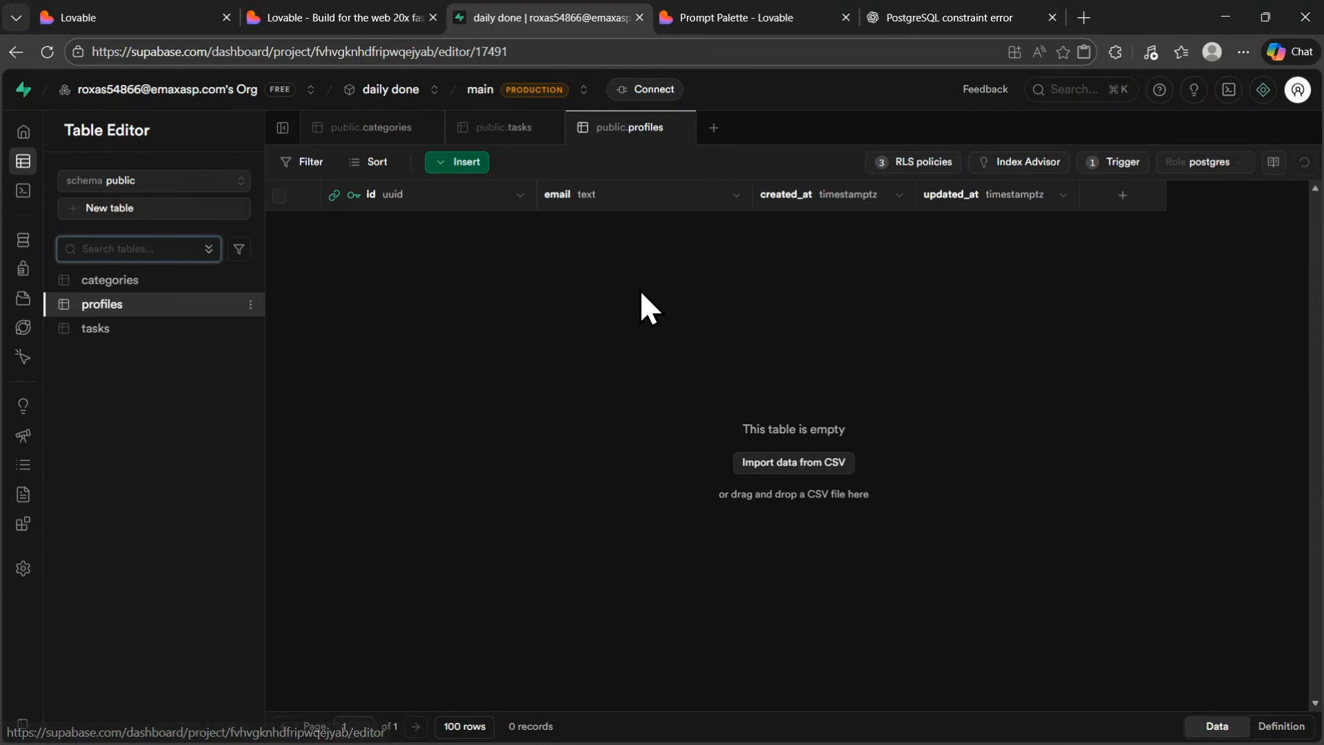
click(122, 283)
click(457, 162)
click(495, 283)
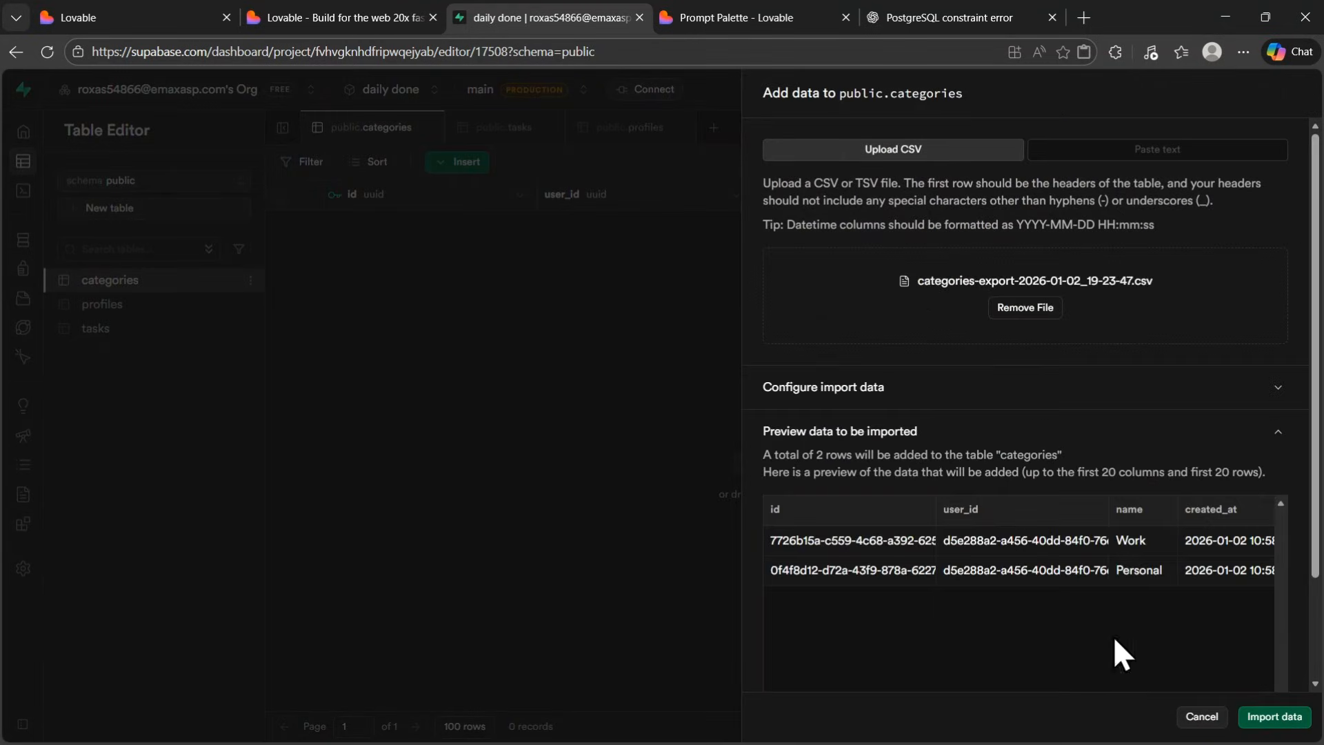
click(1275, 717)
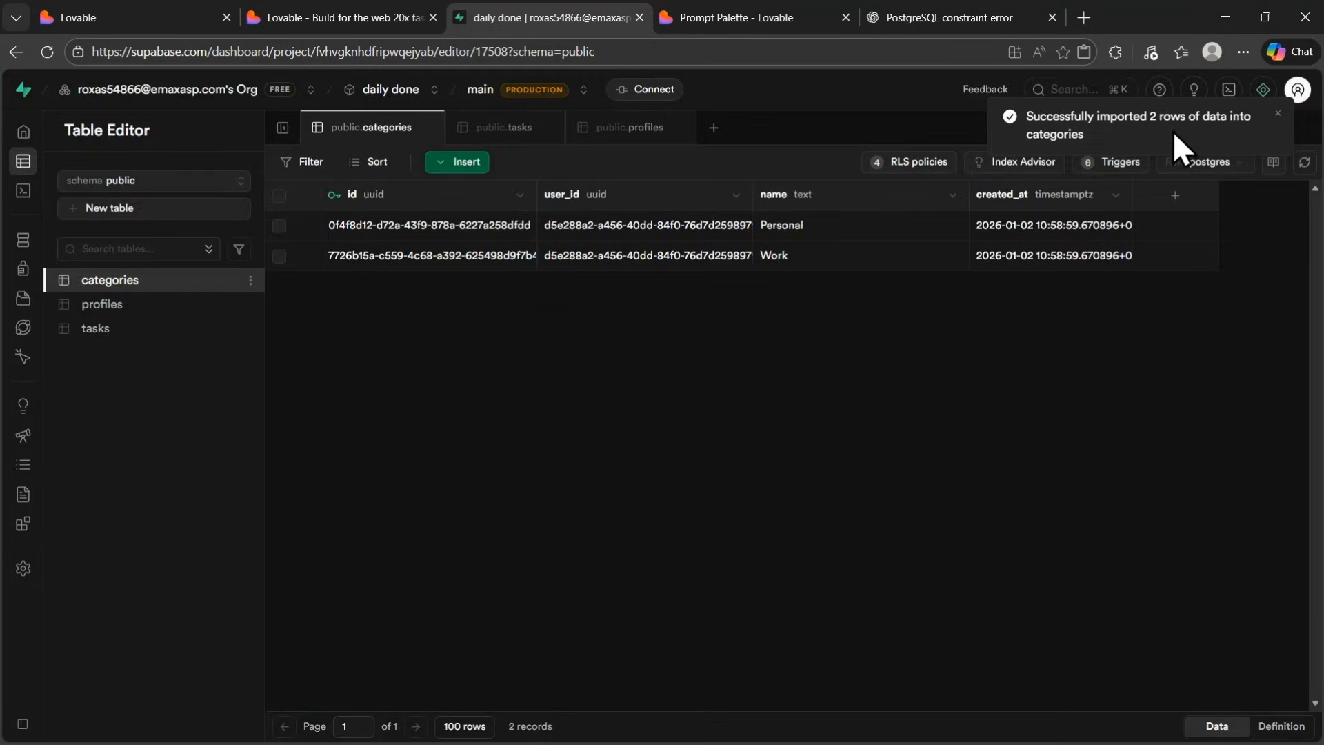
Step: Try to import profiles-export-2026-01-02_19-23-56.csv into the profiles table, and select the reported foreign key constraint's name
click(102, 305)
click(458, 161)
click(490, 283)
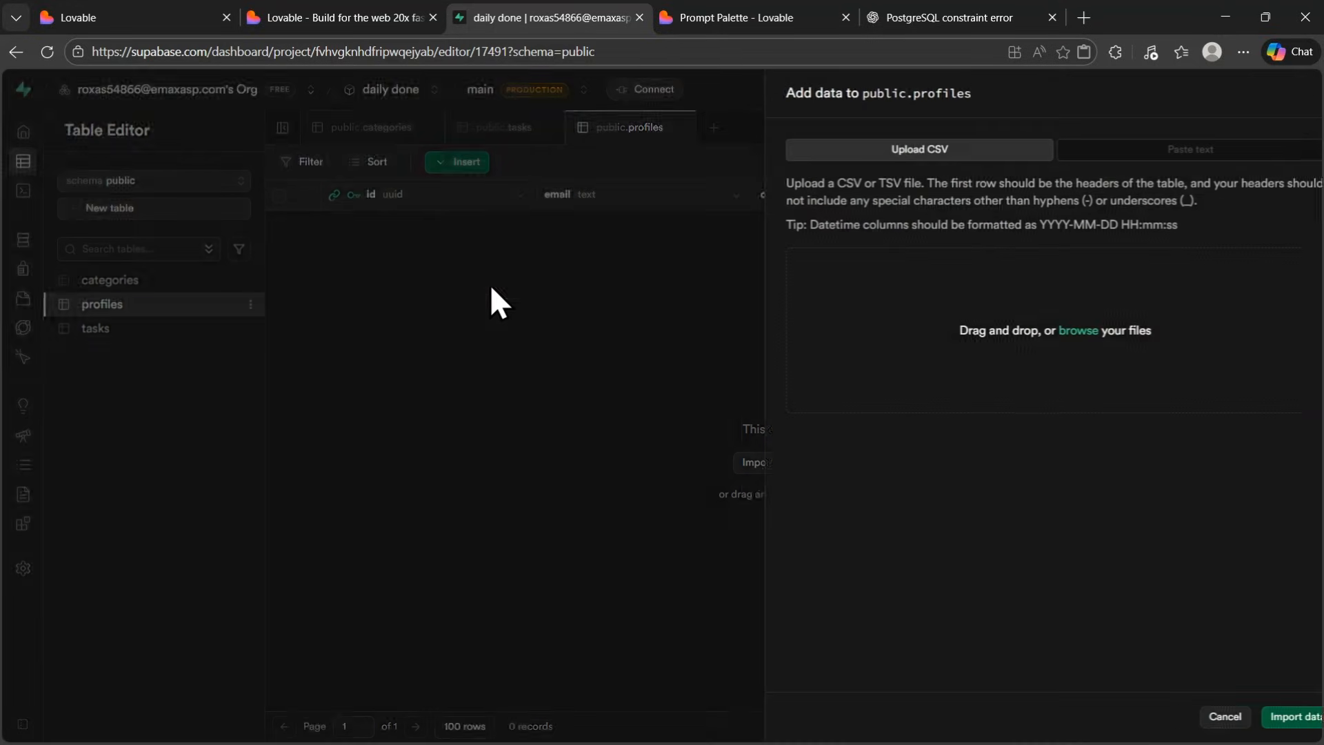
click(1275, 716)
drag(1119, 171, 1037, 176)
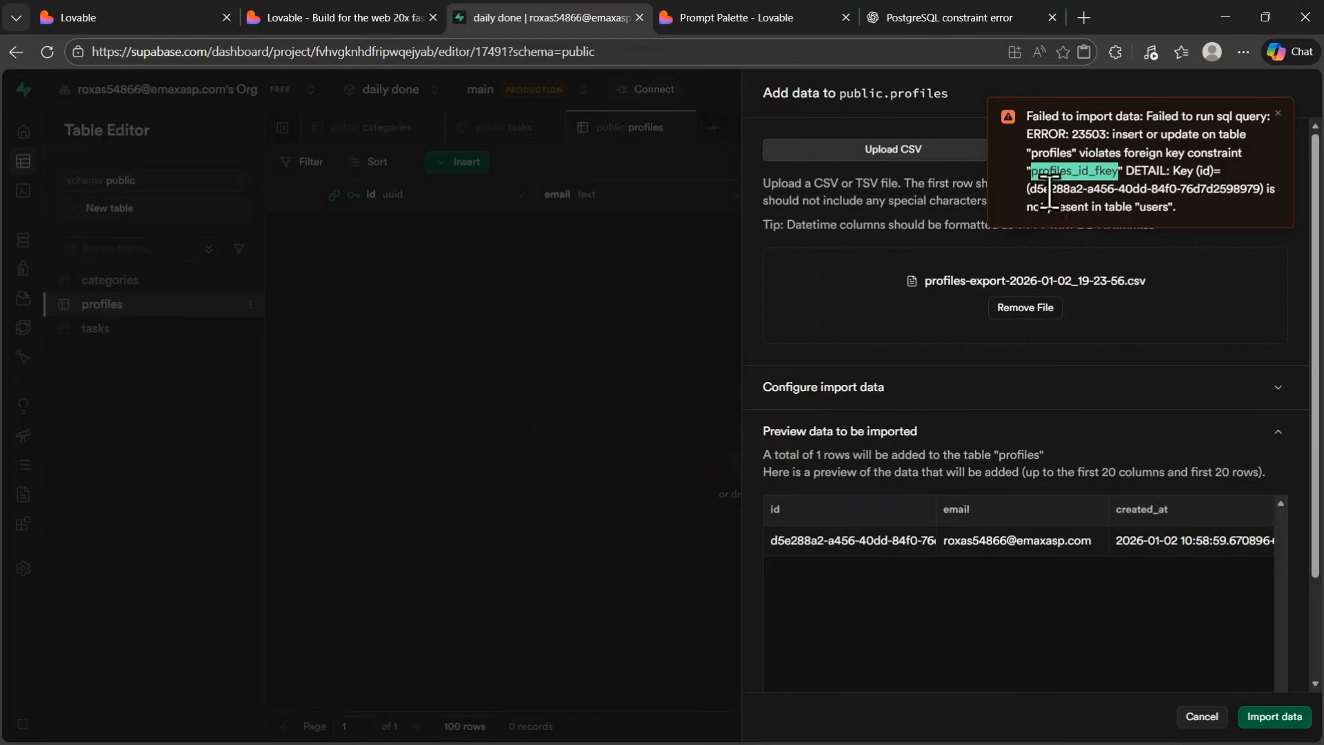
click(552, 276)
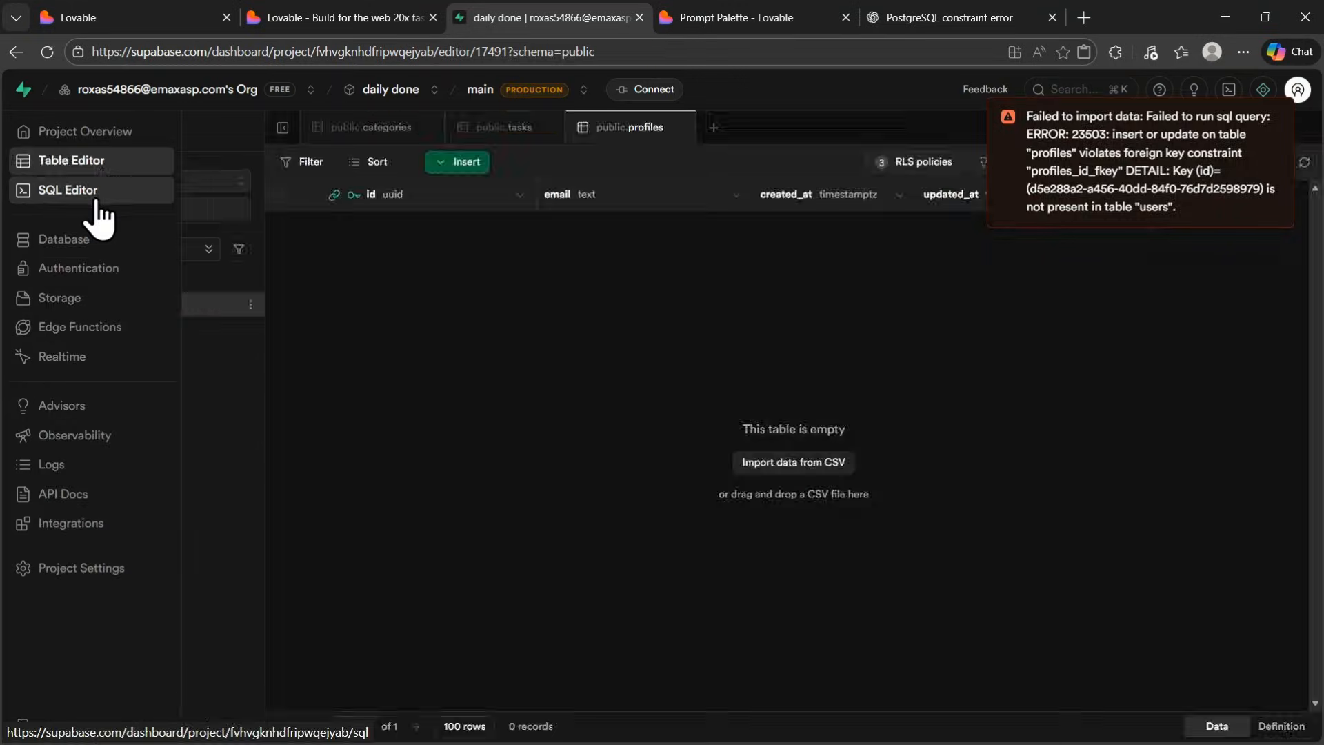
Step: In the SQL Editor, change the query to drop the profiles_id_fkey constraint from public.profiles, and run it
click(96, 196)
right_click(538, 182)
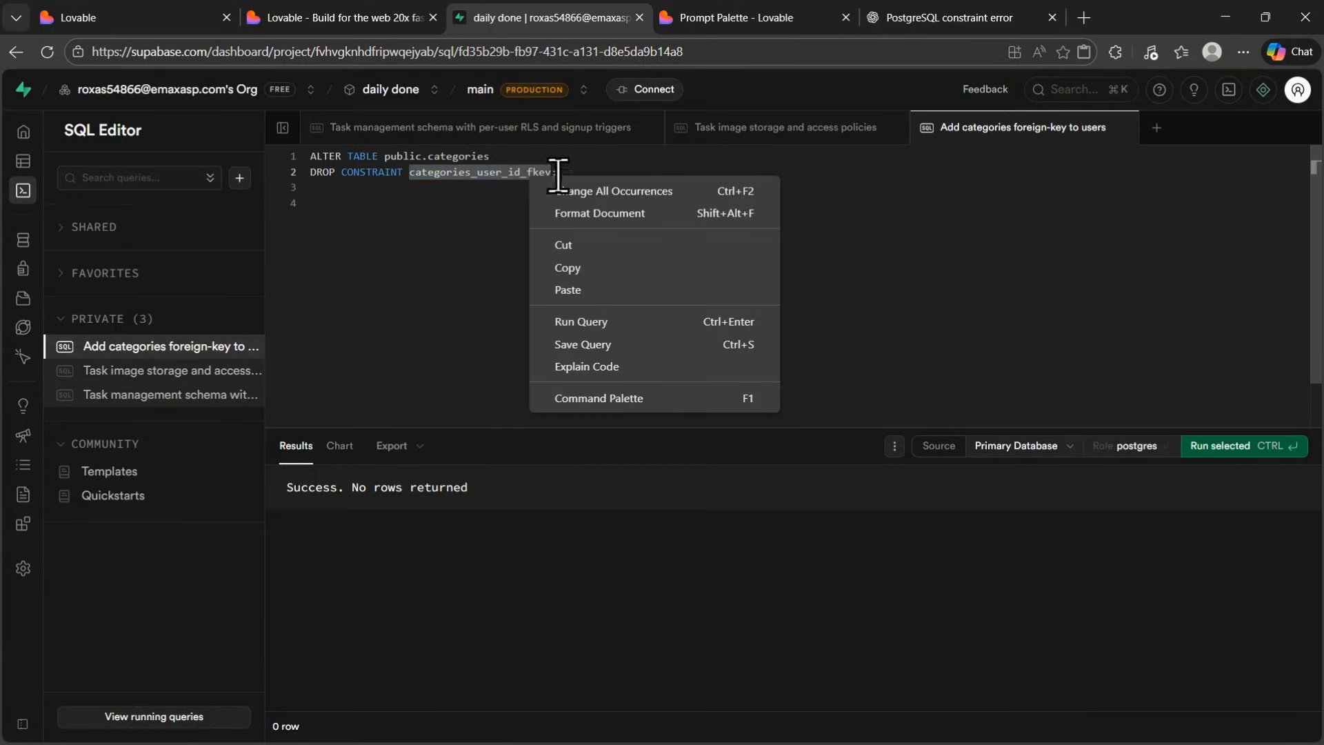
click(545, 287)
double_click(459, 155)
text(profiles)
click(559, 200)
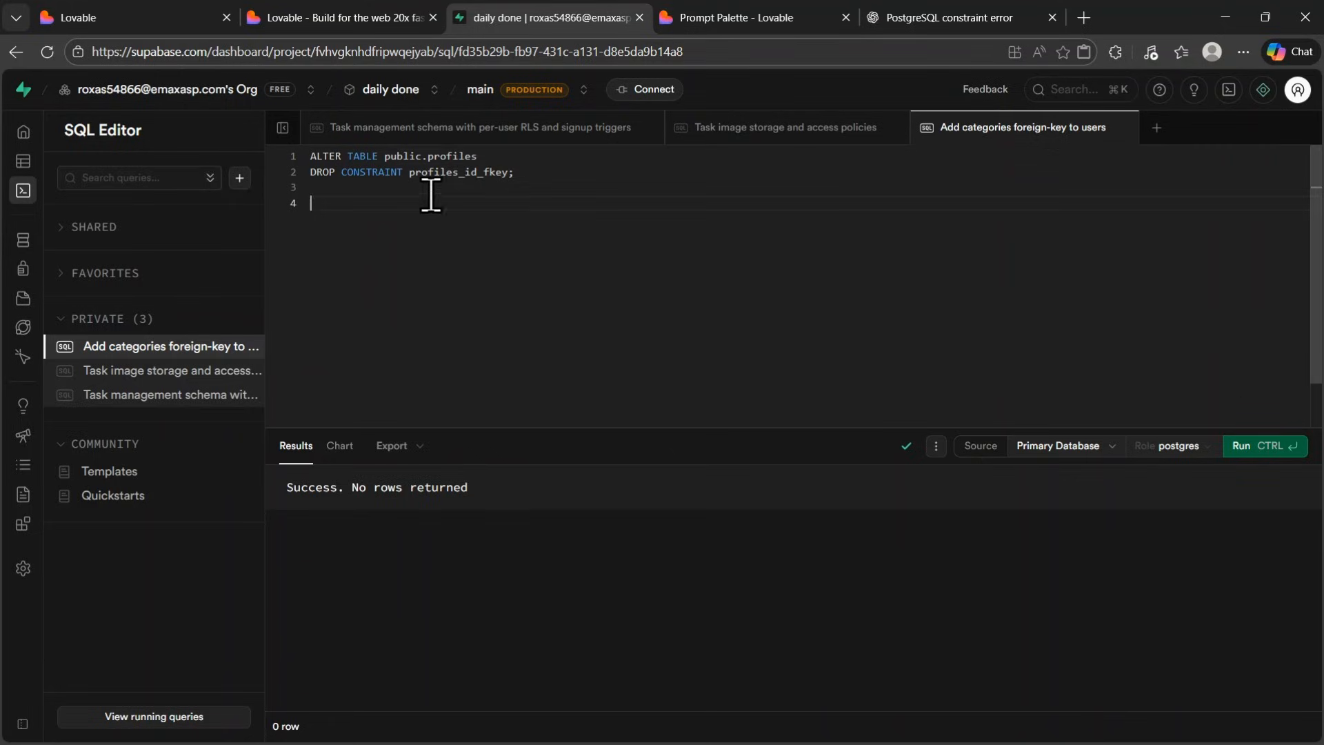
click(1266, 446)
triple_click(432, 488)
Step: Return to the Table Editor and import profiles-export-2026-01-02_19-23-56.csv into the profiles table
click(22, 161)
click(458, 162)
click(500, 281)
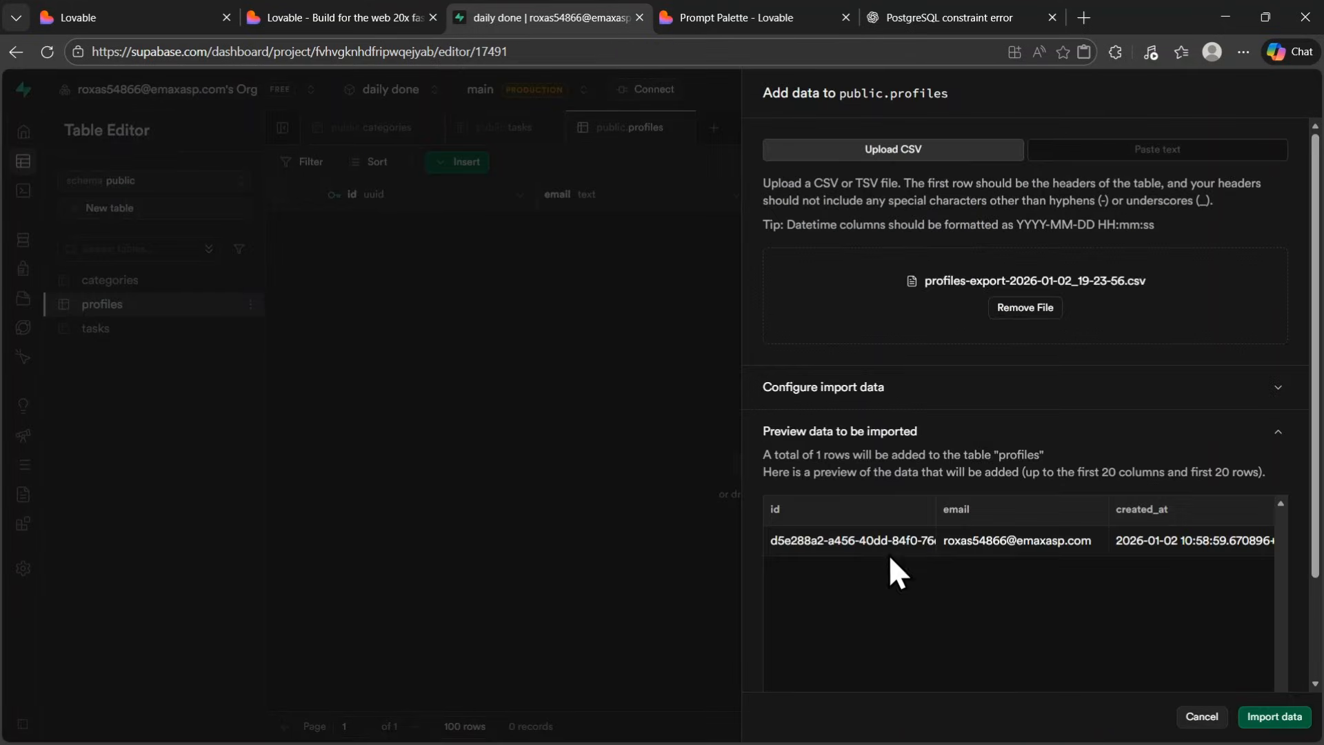
click(1267, 717)
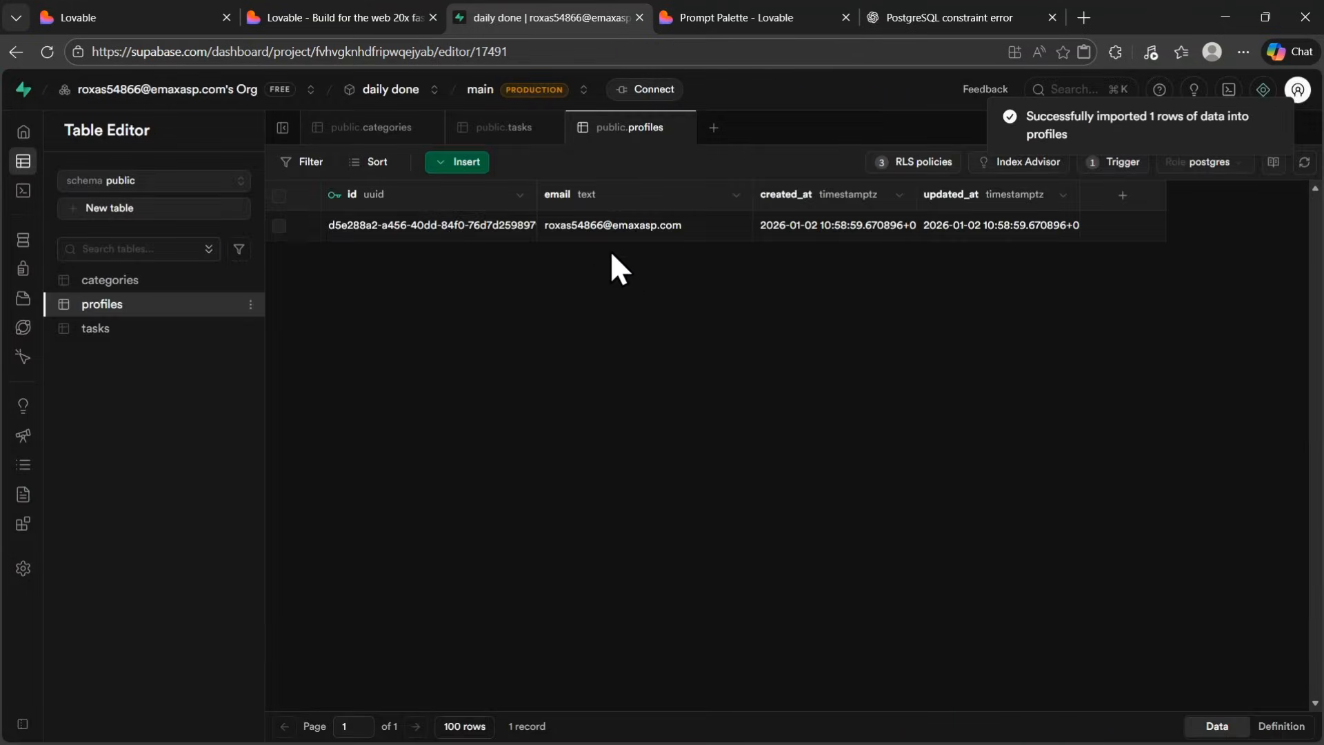
Step: Try to import tasks-export-2026-01-02_19-24-13.csv into the tasks table, and discard the pending import
click(504, 127)
click(458, 162)
click(500, 281)
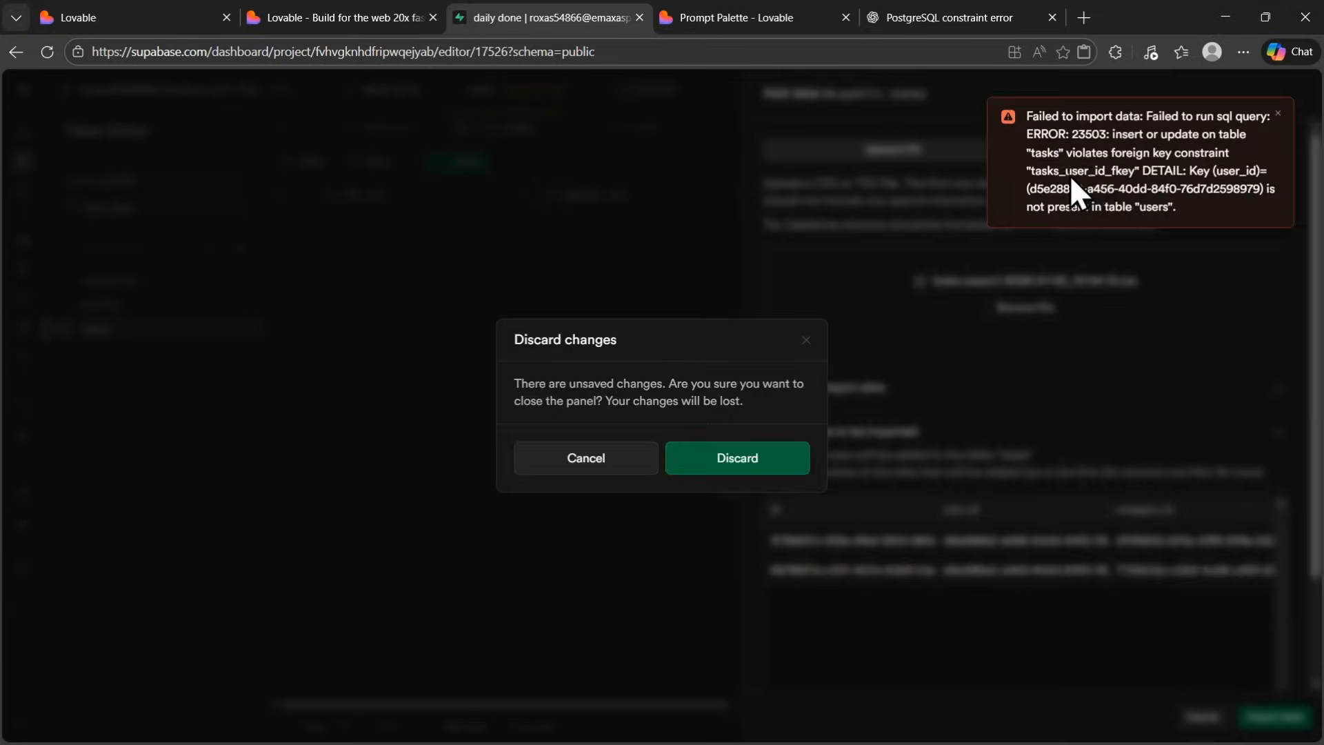
key(Escape)
click(1202, 717)
click(736, 458)
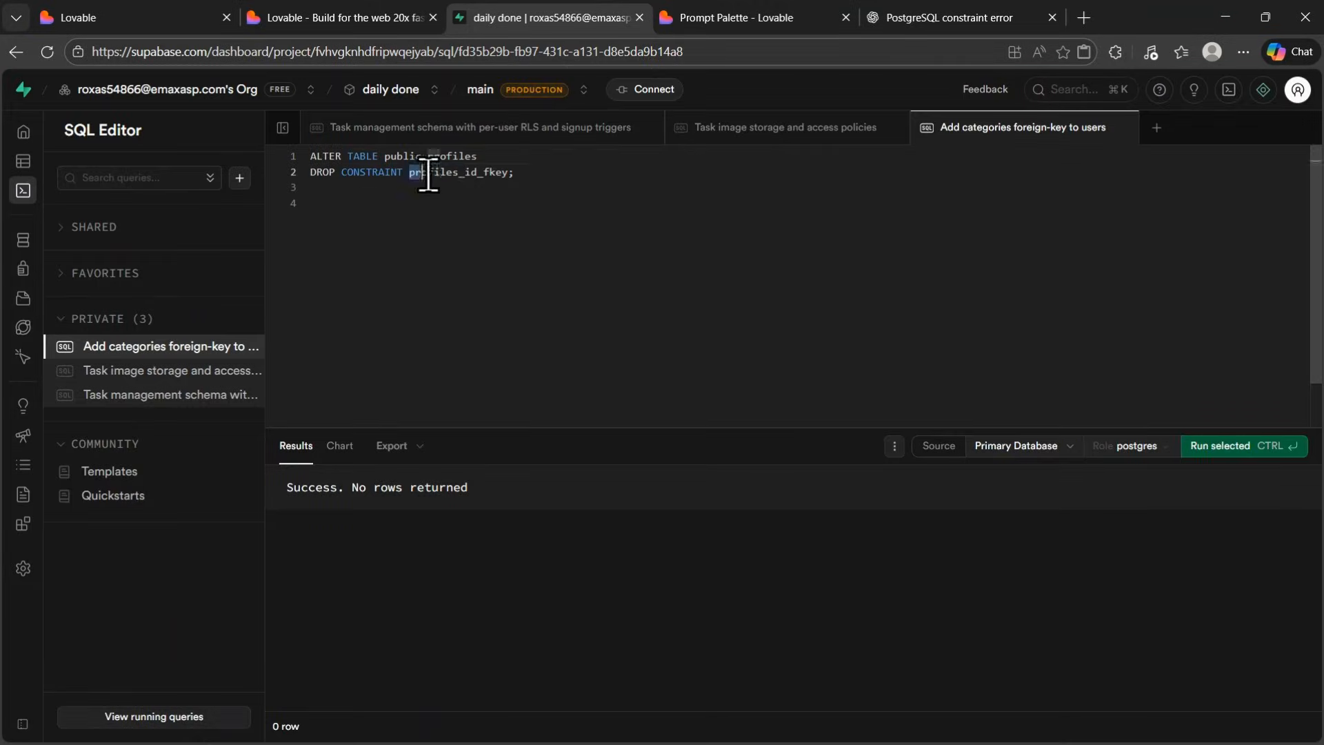
Step: Change the SQL query to drop the tasks_user_id_fkey constraint from public.tasks, and run it
key(BackSpace)
key(BackSpace)
key(BackSpace)
key(BackSpace)
key(BackSpace)
key(BackSpace)
key(BackSpace)
key(BackSpace)
text(tasks)
key(ctrl+Return)
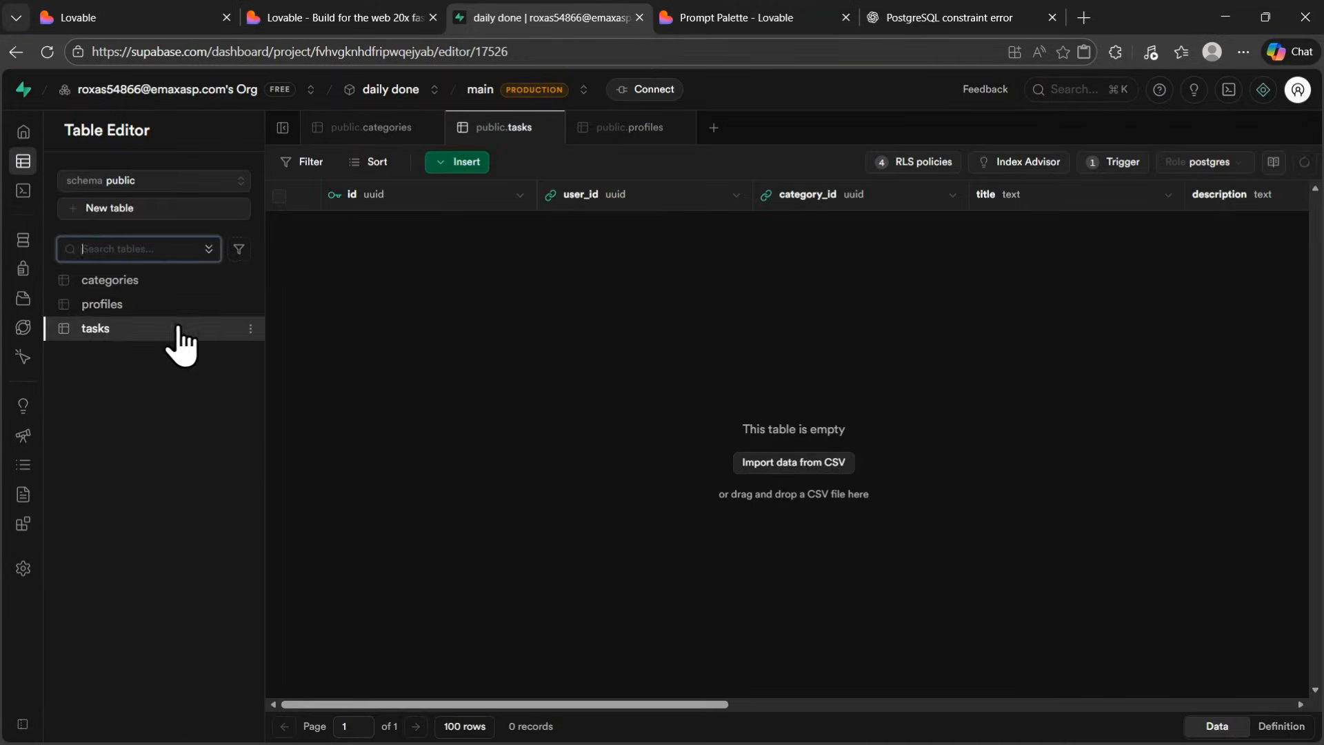
Step: Import tasks-export-2026-01-02_19-24-13.csv into the empty tasks table
click(775, 465)
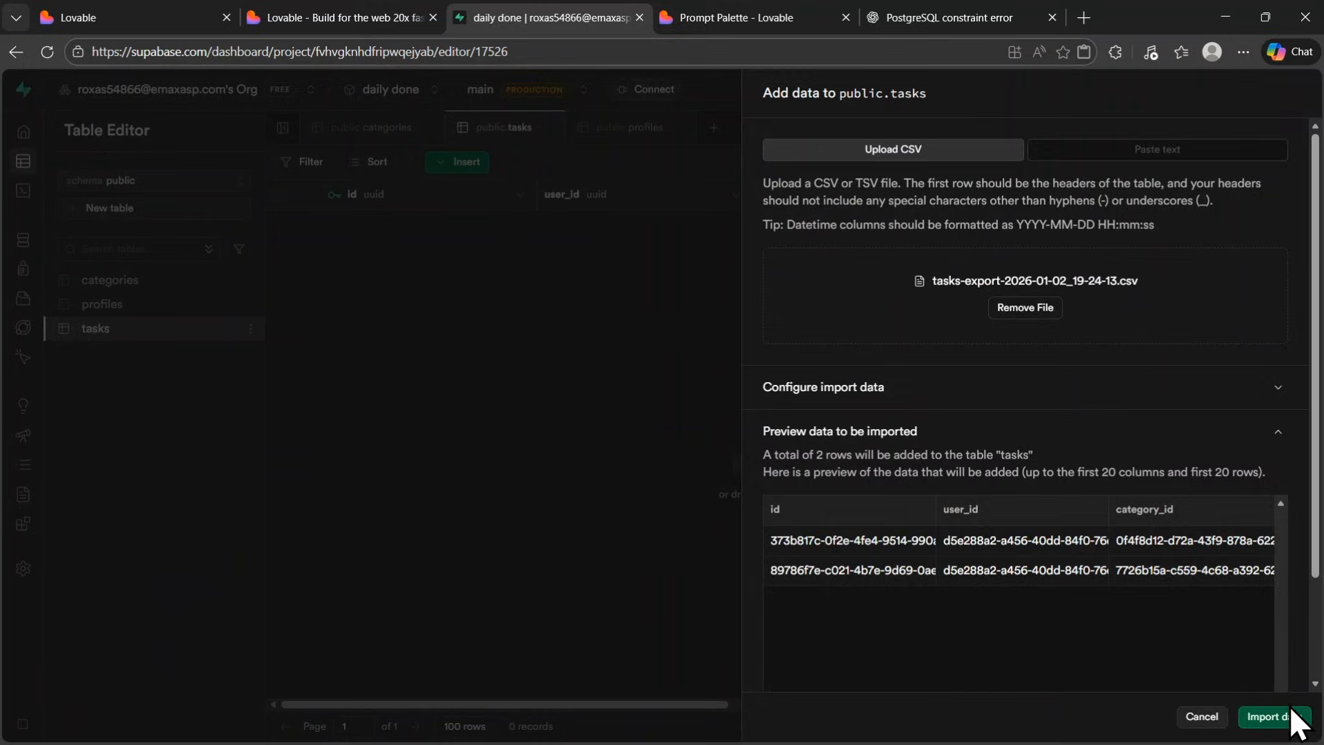
click(1292, 712)
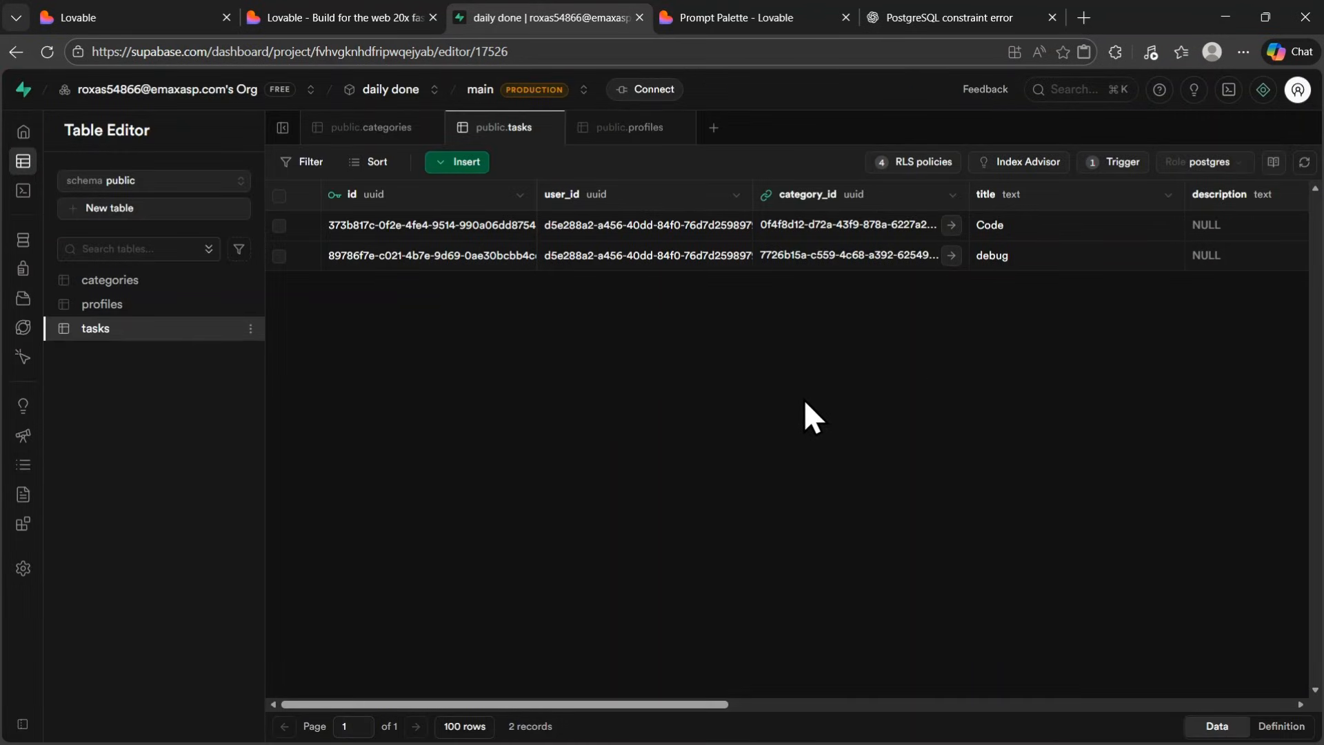
Step: Switch to the Lovable project's cloud storage and examine the files in the task-images bucket's folder, previewing the .ico image
click(364, 28)
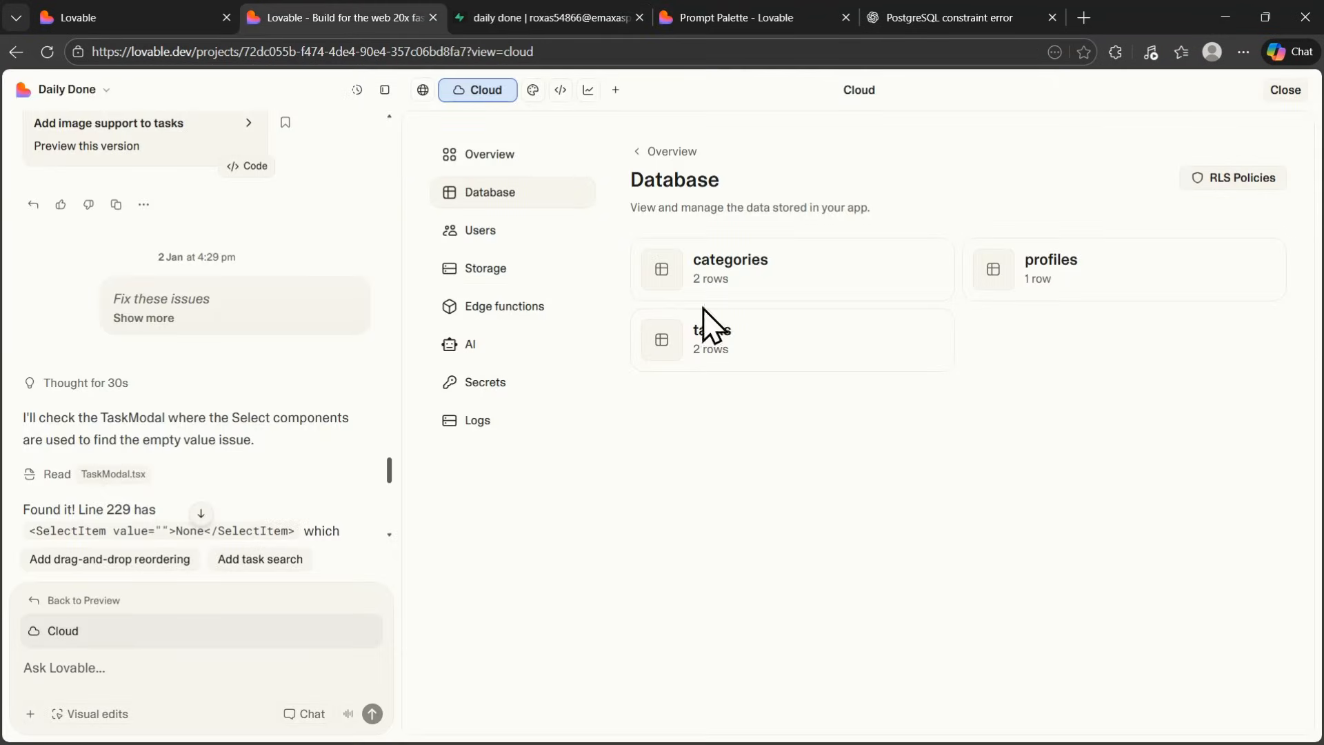
click(497, 276)
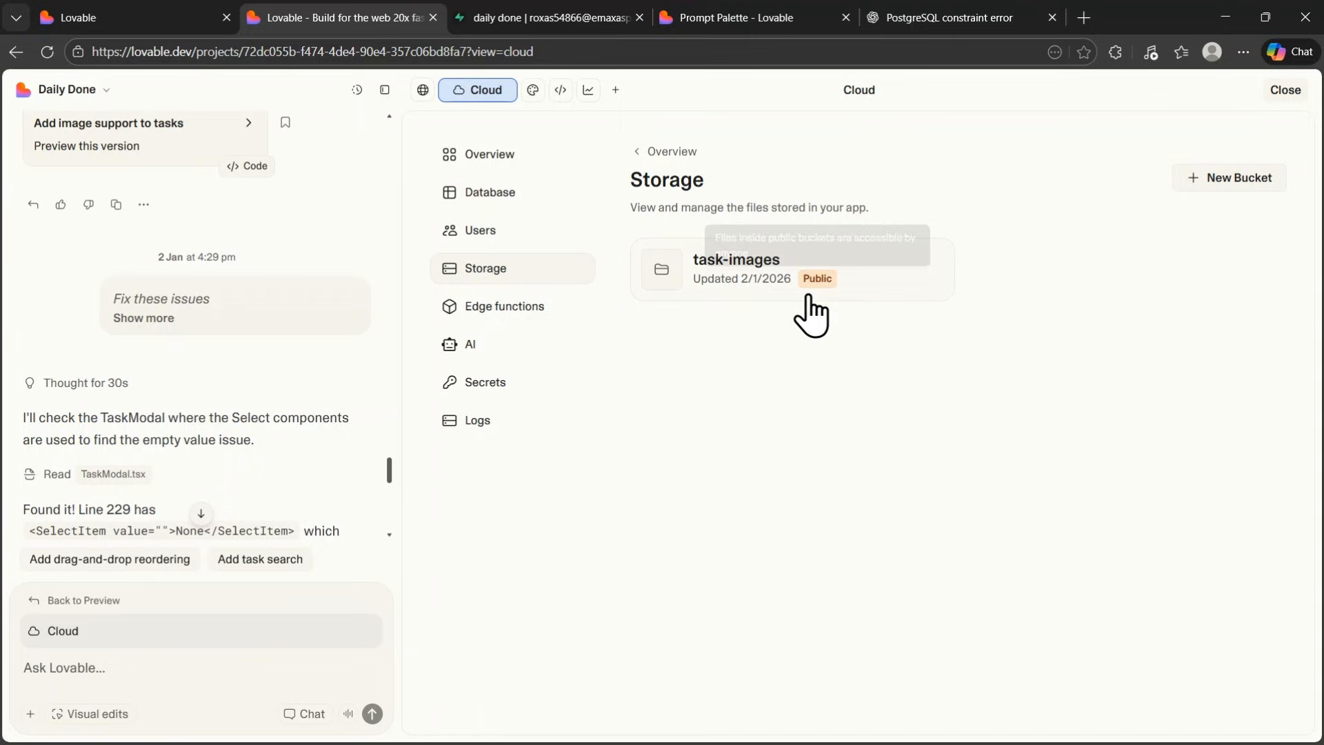
click(734, 263)
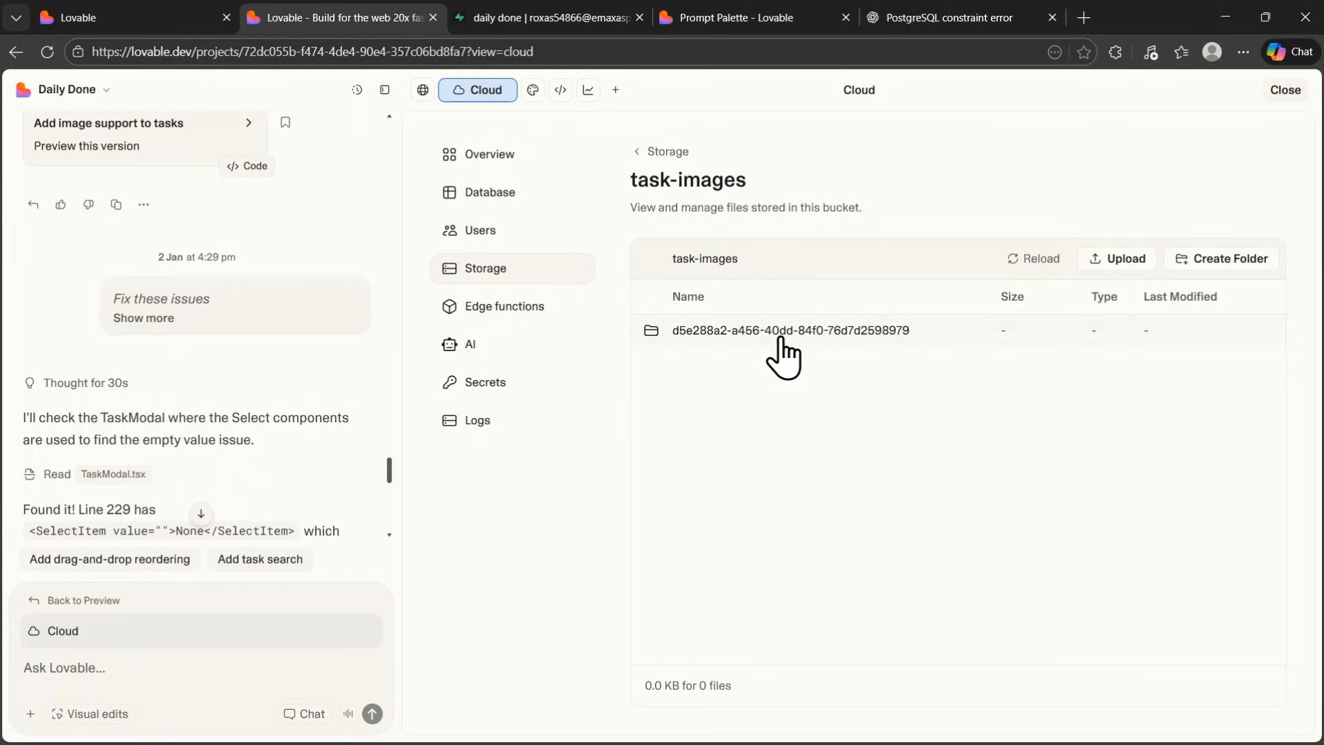
click(735, 334)
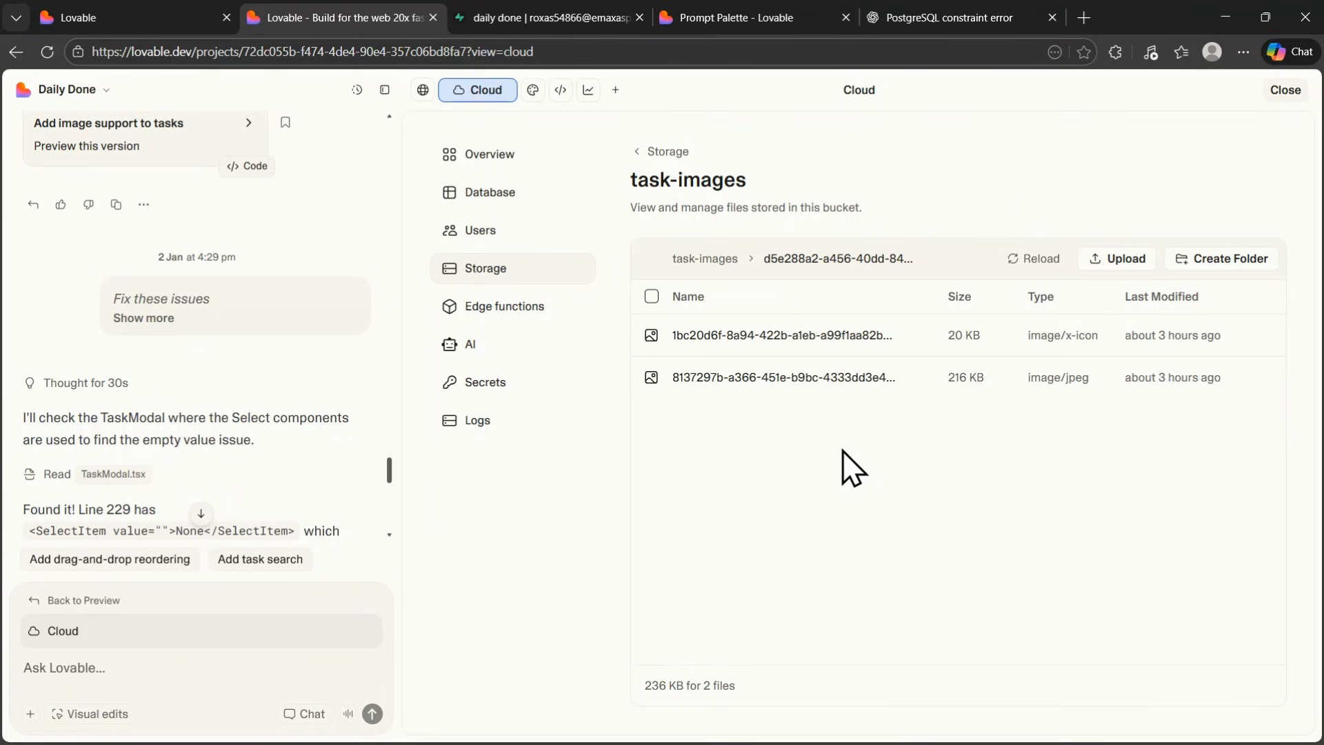
click(801, 341)
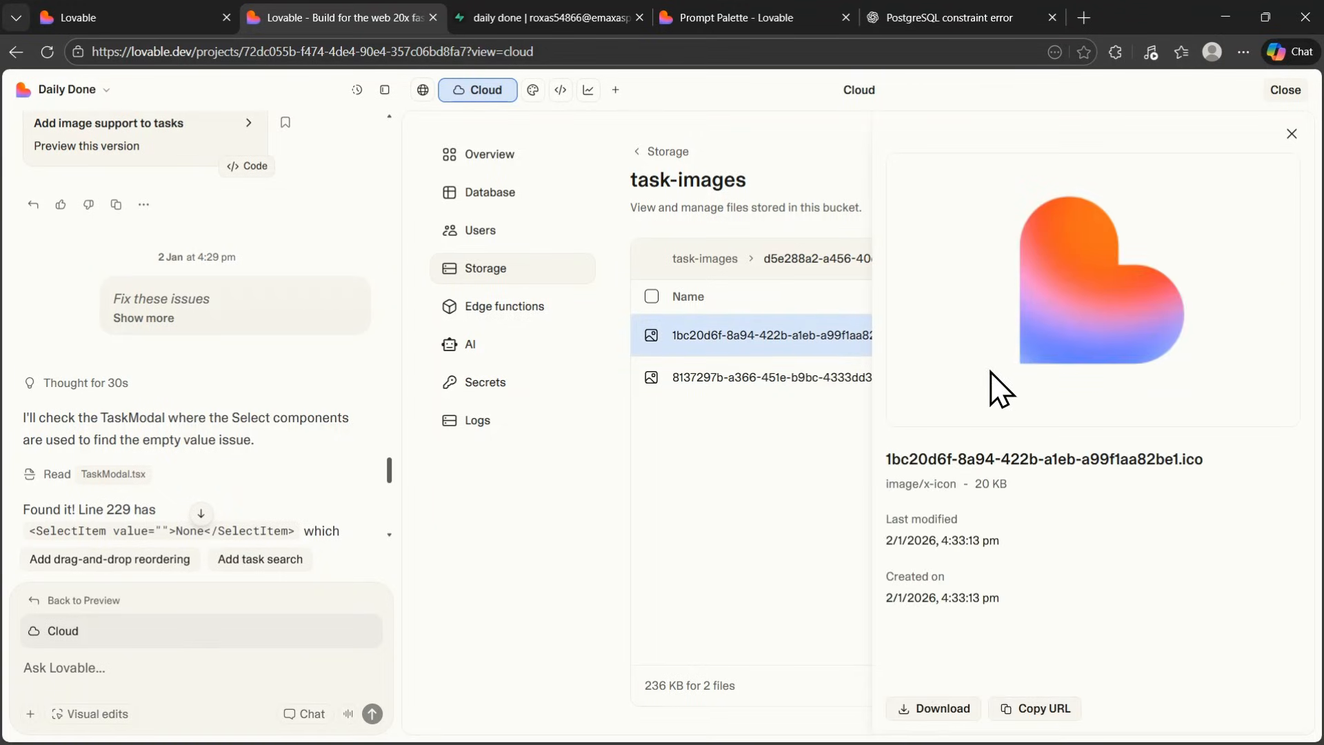
Step: Switch to Supabase and open the task-images bucket in the project's file storage
key(ctrl+Tab)
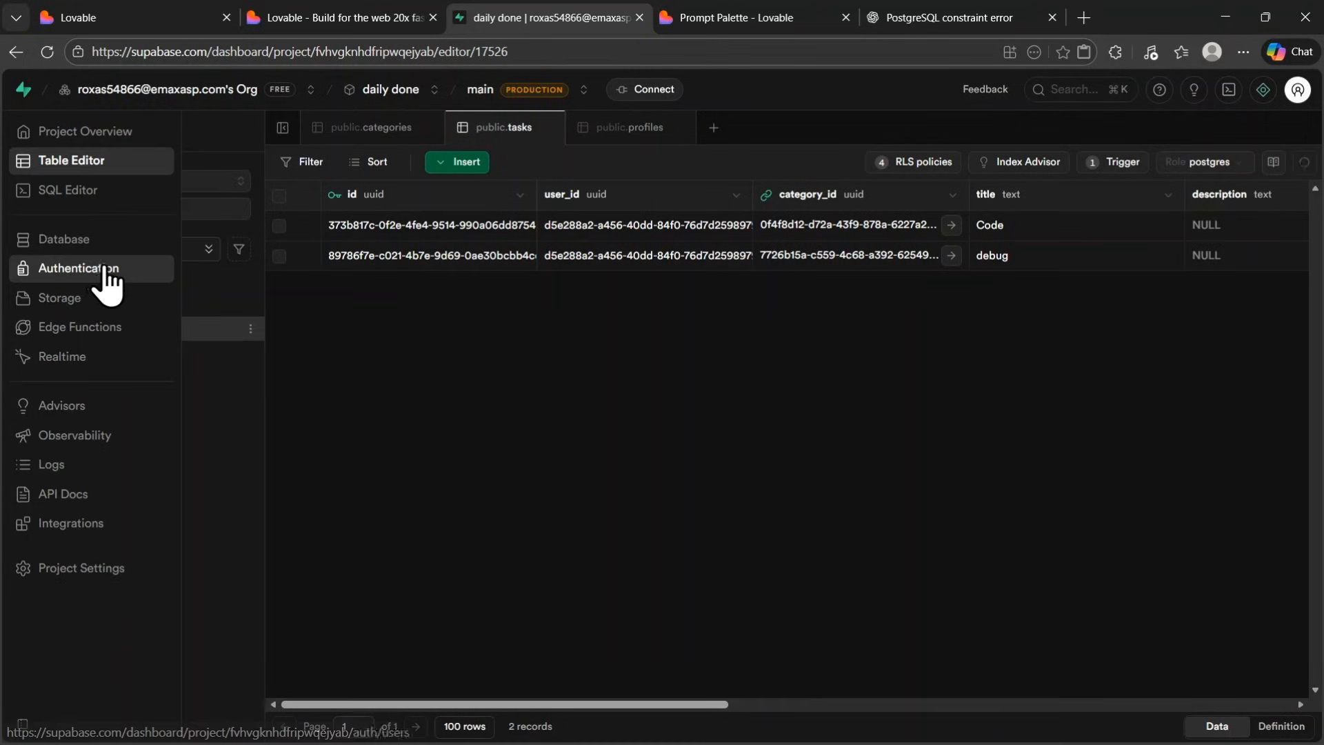
click(74, 298)
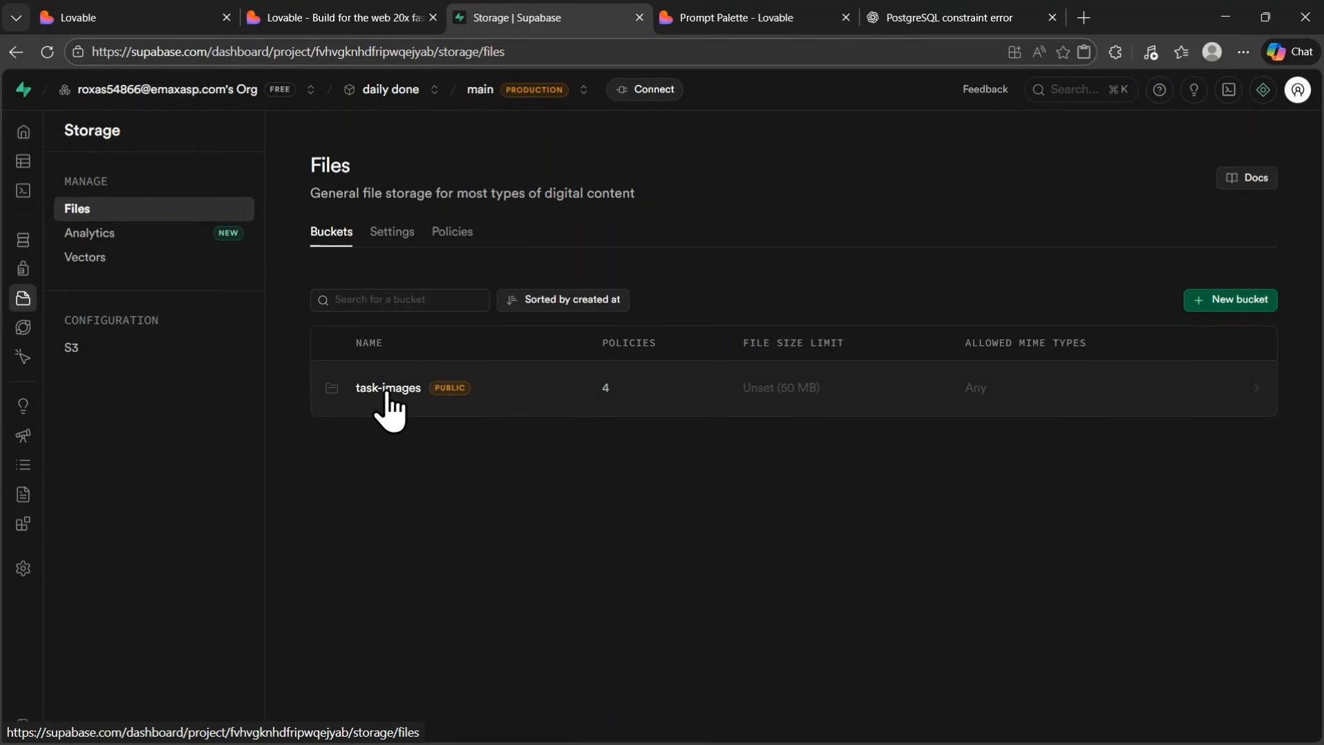
click(389, 394)
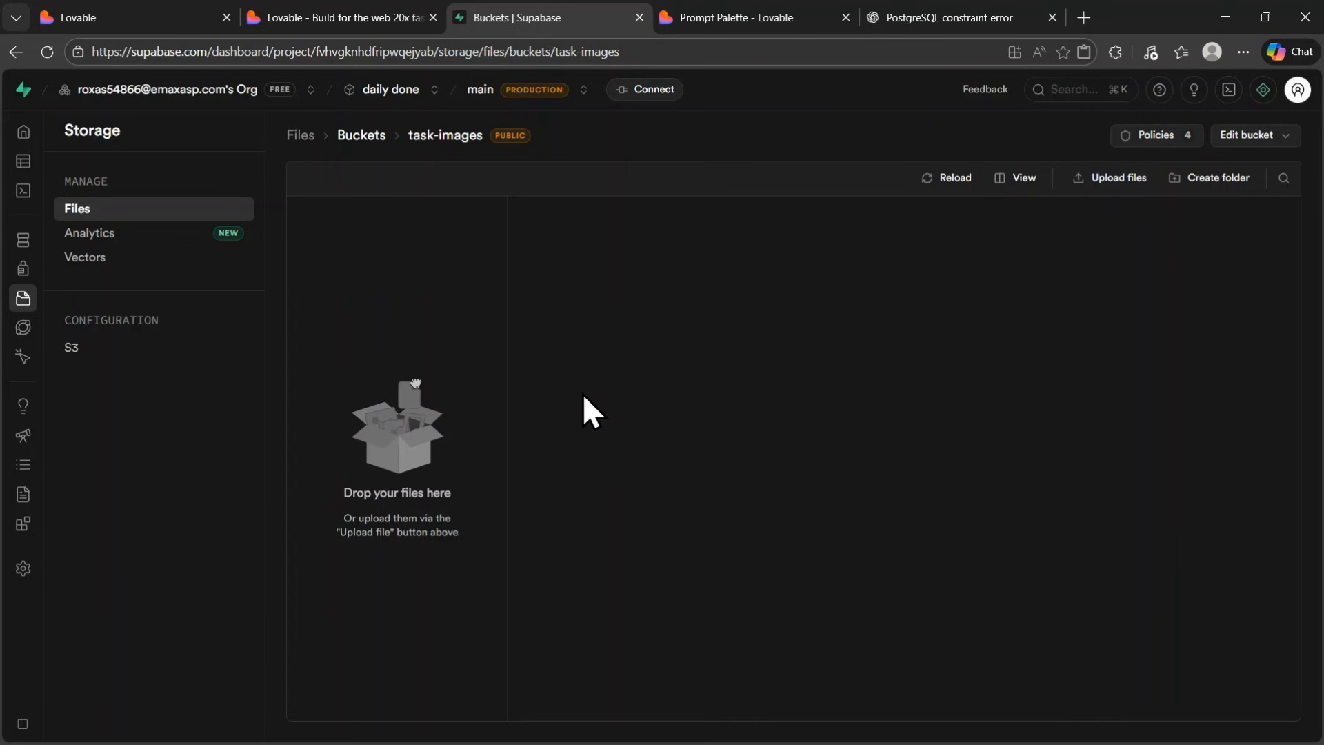
Step: Copy the user-ID folder name from Lovable's task-images bucket and create a folder with that name in Supabase's task-images bucket
click(323, 20)
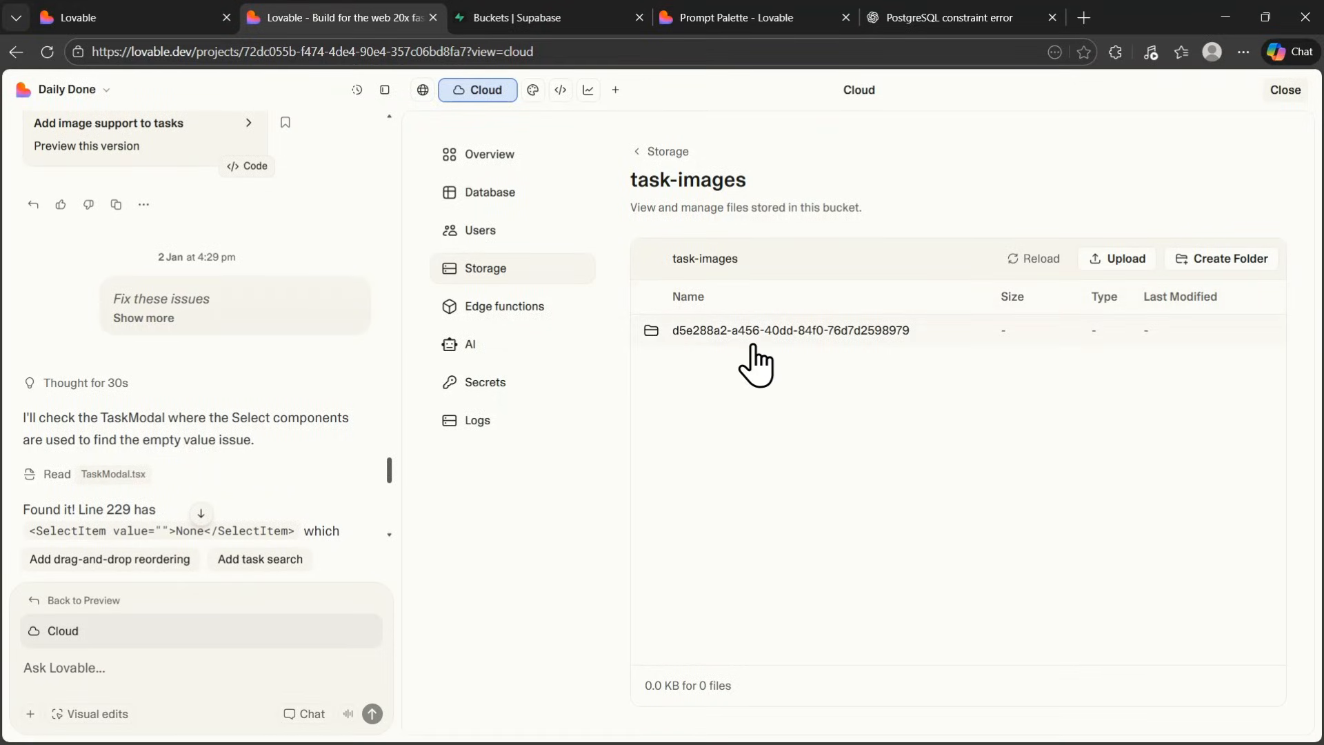
drag(676, 332, 914, 338)
click(915, 338)
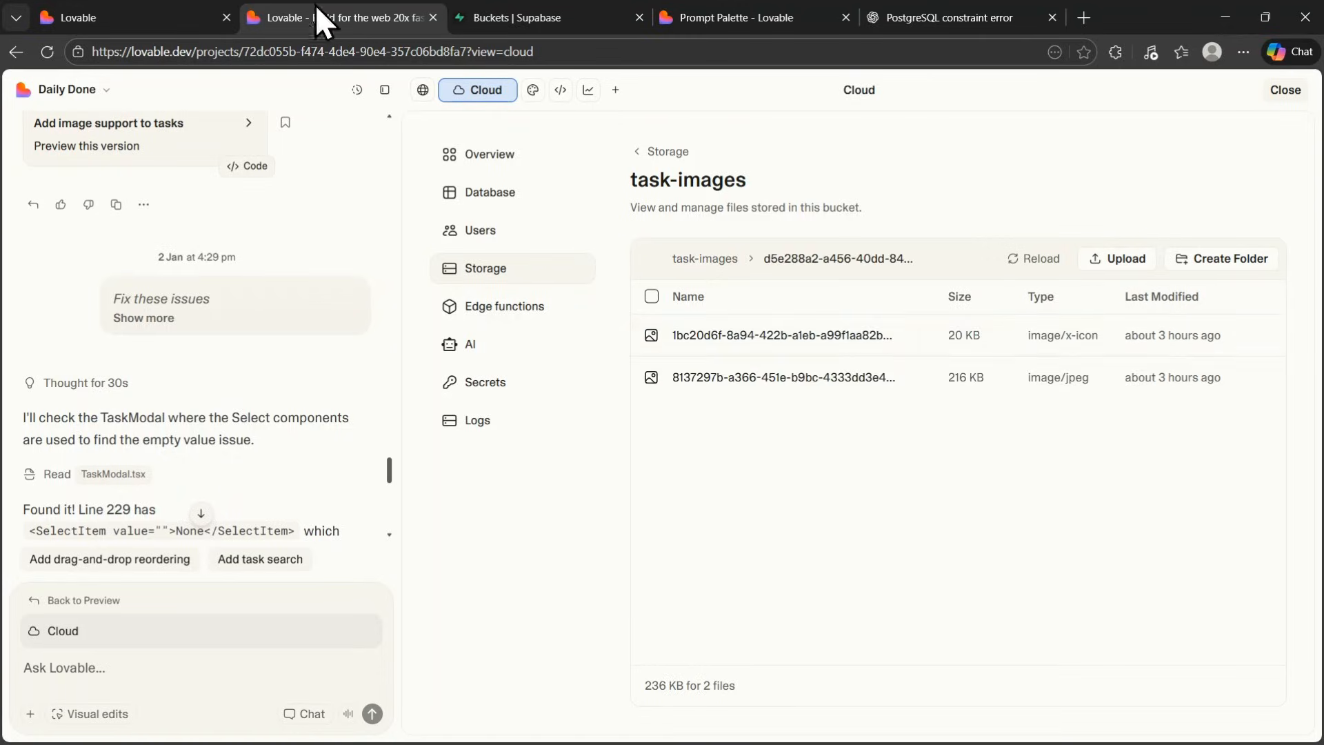
click(518, 17)
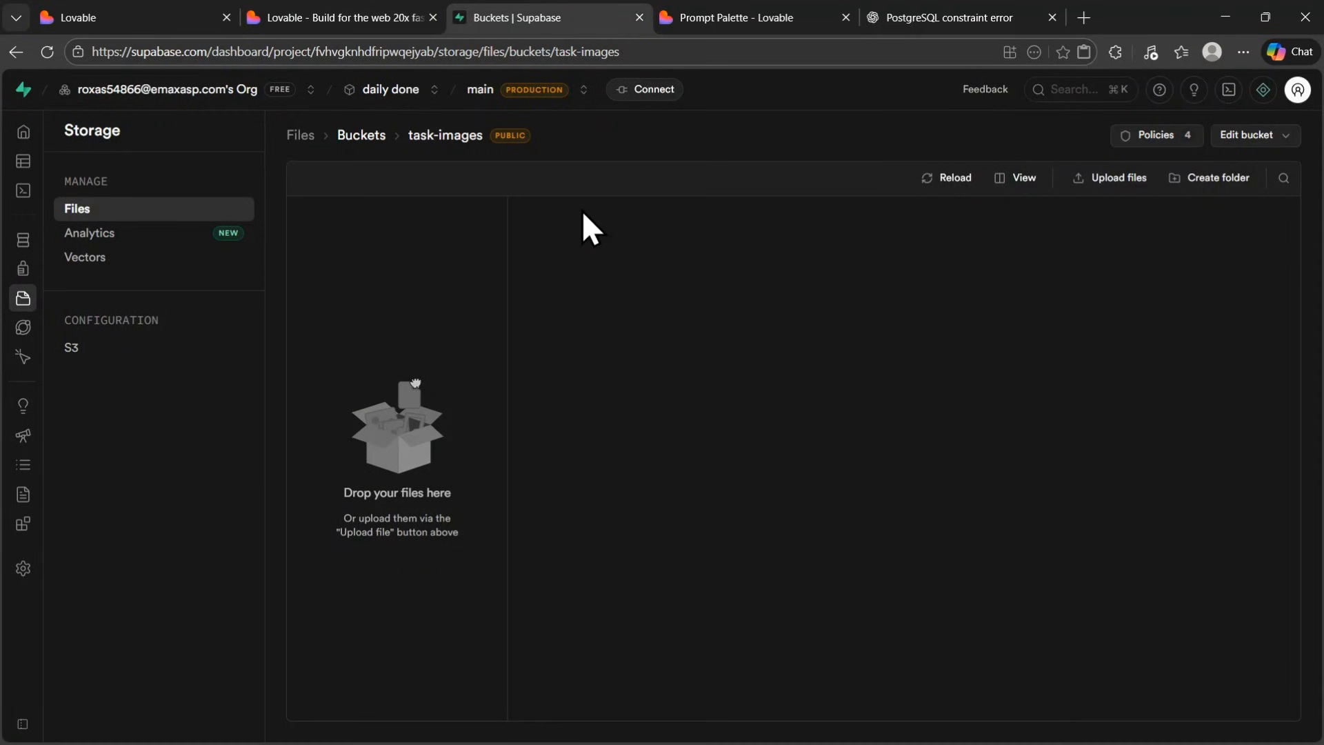
click(1208, 188)
key(ctrl+v)
key(Return)
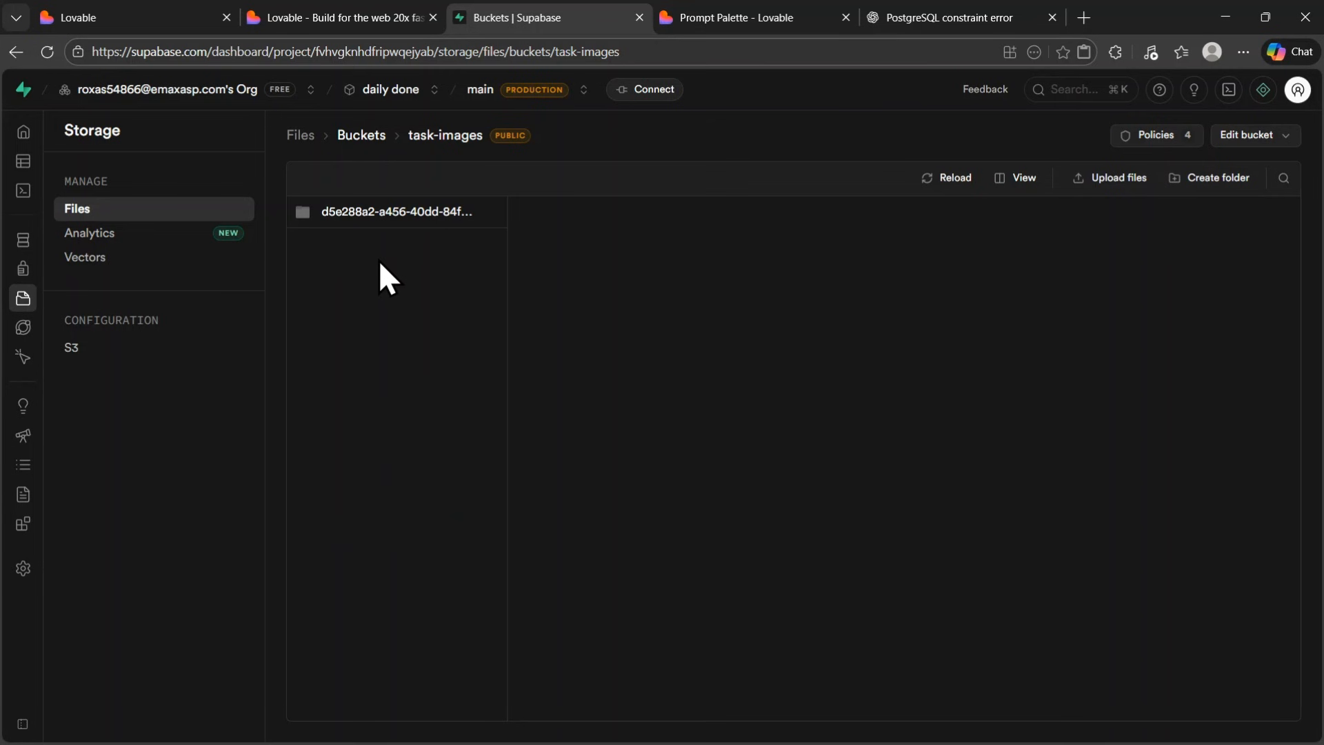
Step: Download 1bc20d6f-8a94-422b-a1eb-a99f1aa82be1.ico and 8137297b-a366-451e-b9bc-4333dd3e4827.jpg from the task-images folder in Lovable
click(336, 18)
click(759, 335)
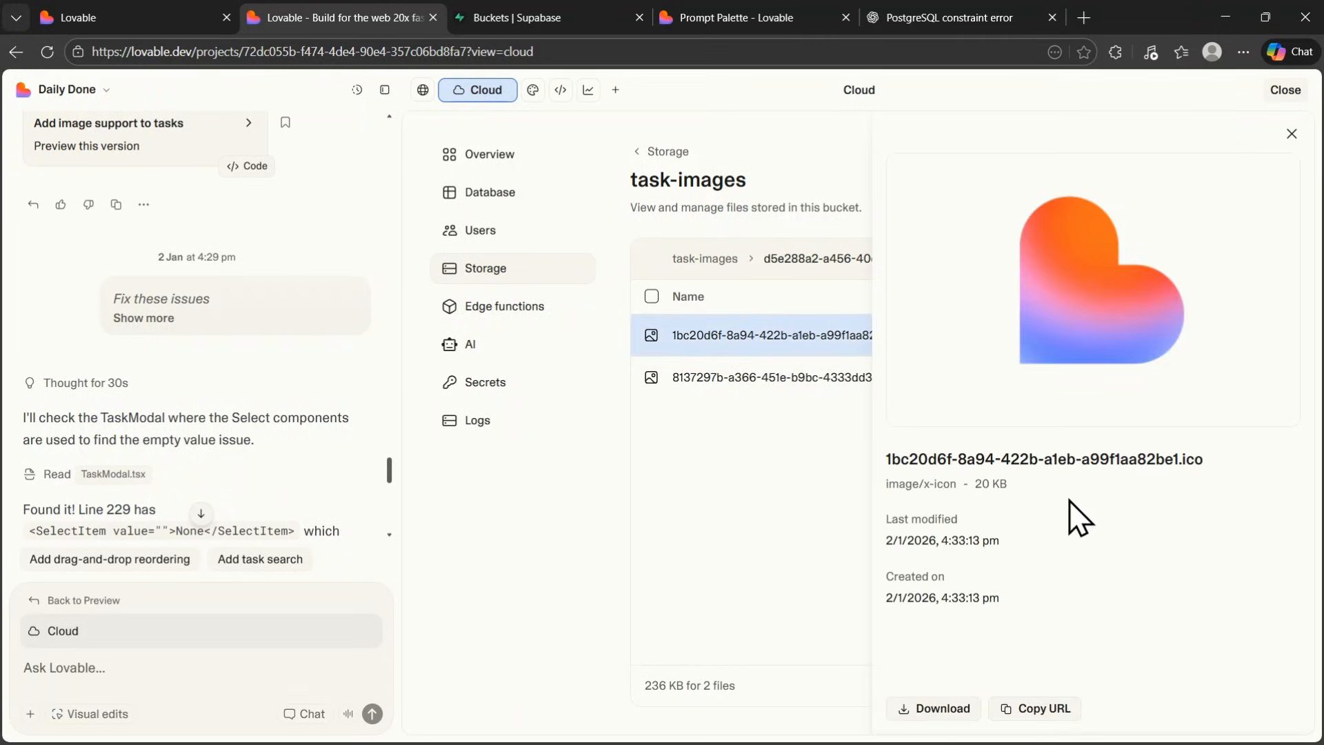
click(936, 709)
click(761, 390)
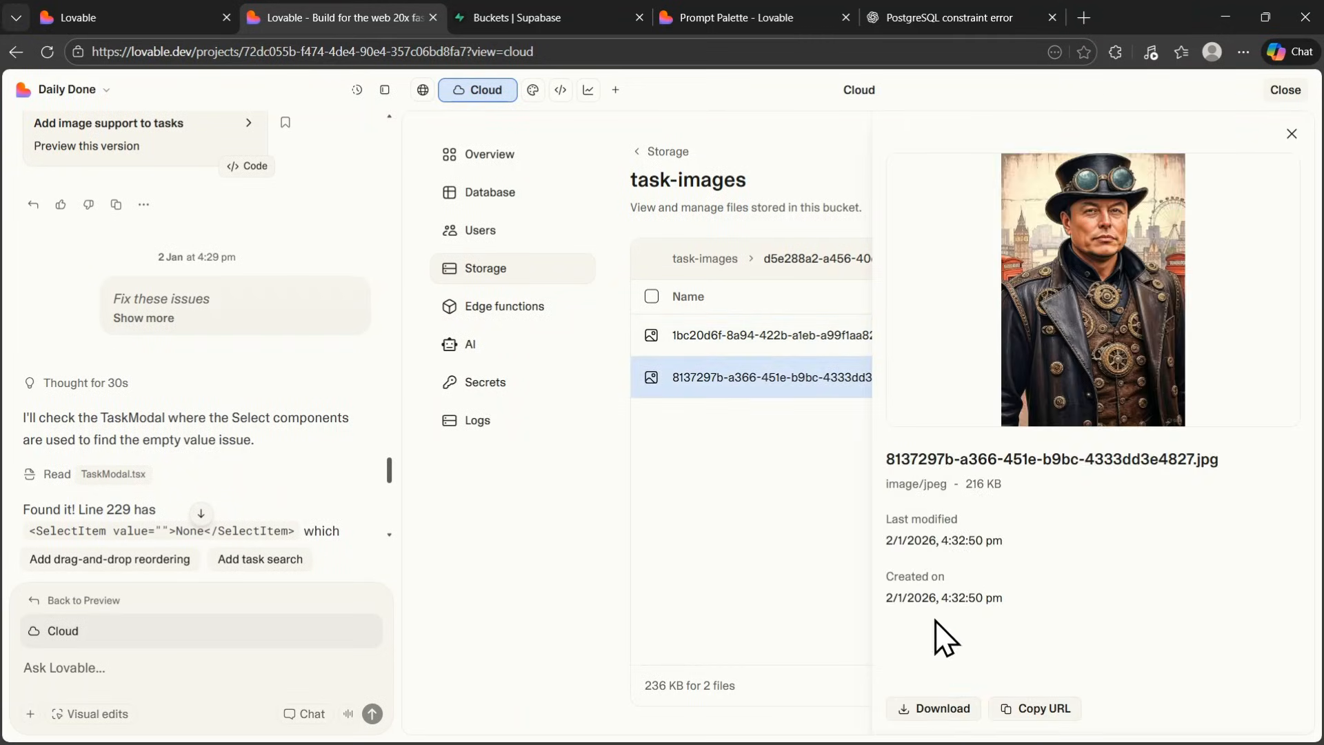
click(936, 709)
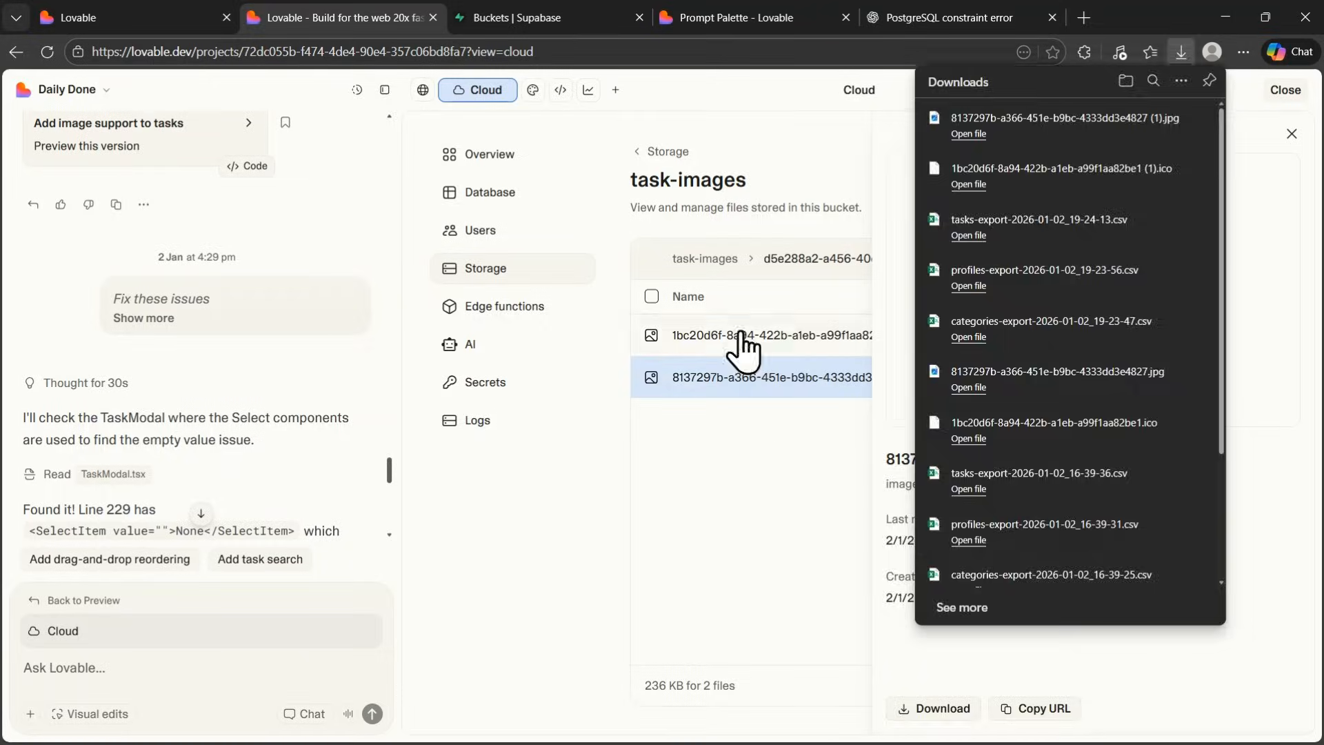
Step: Upload the two downloaded images into the user-ID folder of Supabase's task-images bucket, and return to the bucket's root
click(545, 17)
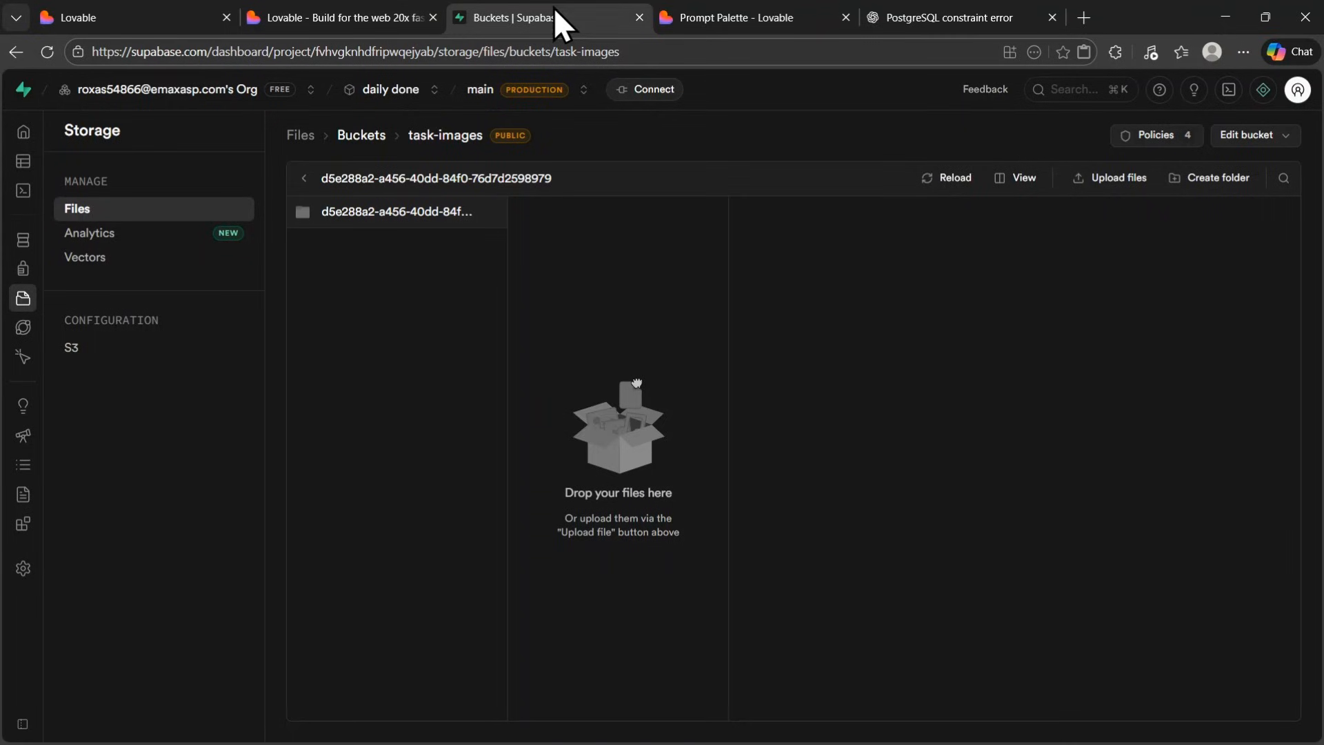
click(1108, 181)
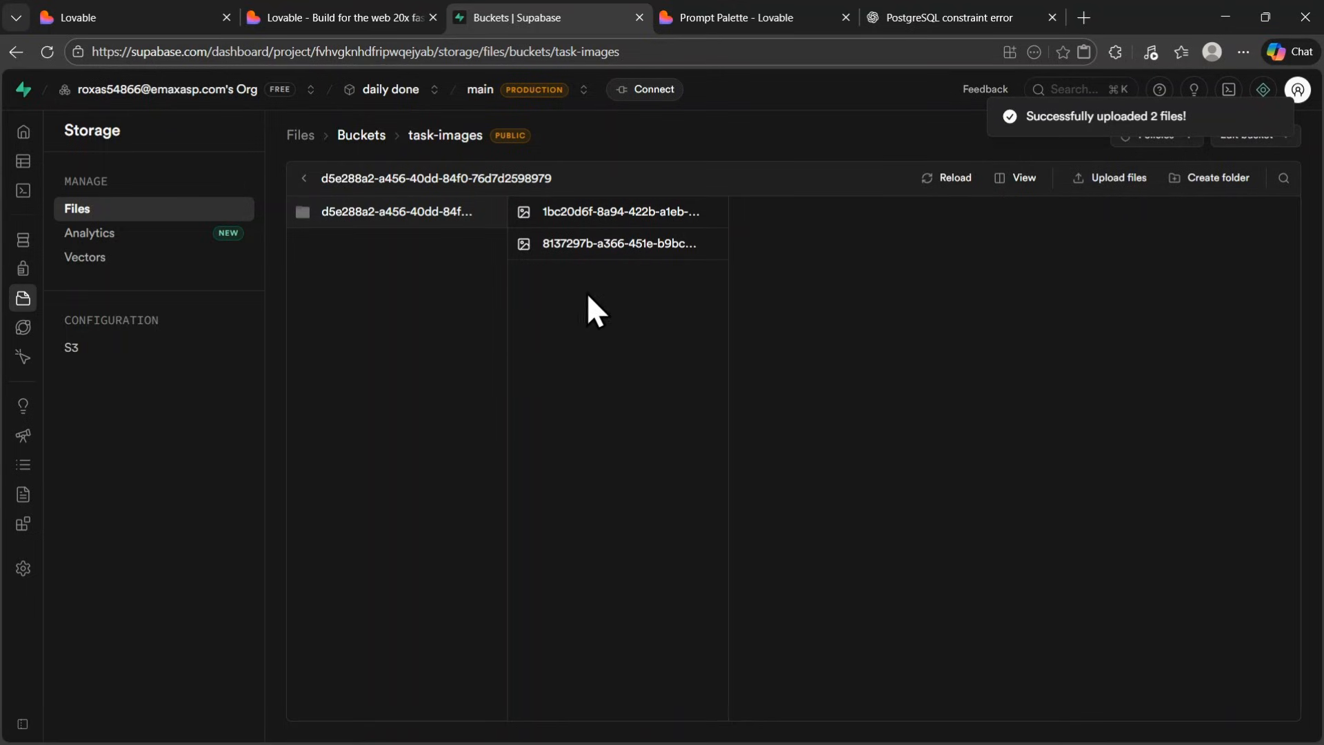
click(304, 178)
mouse_move(102, 296)
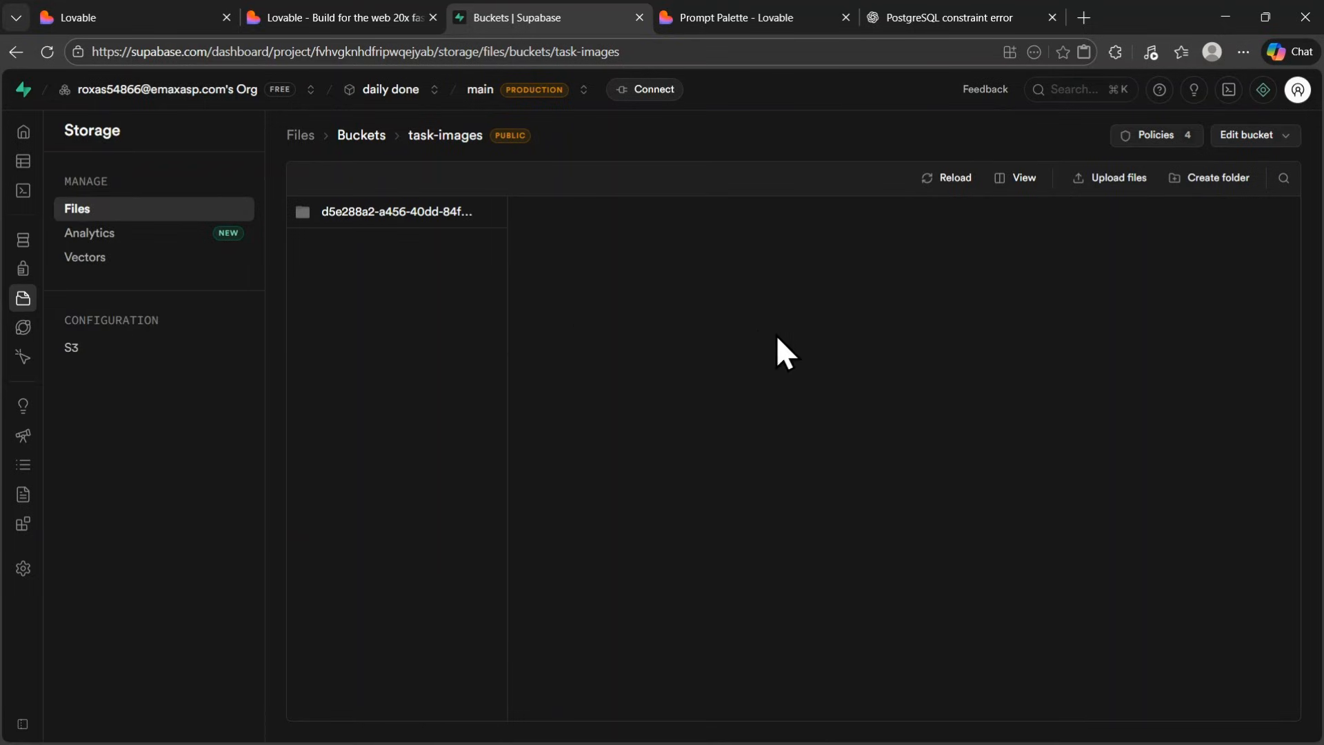
Step: Examine the signups chart and the user list in the Lovable project's cloud users section
click(341, 17)
click(496, 234)
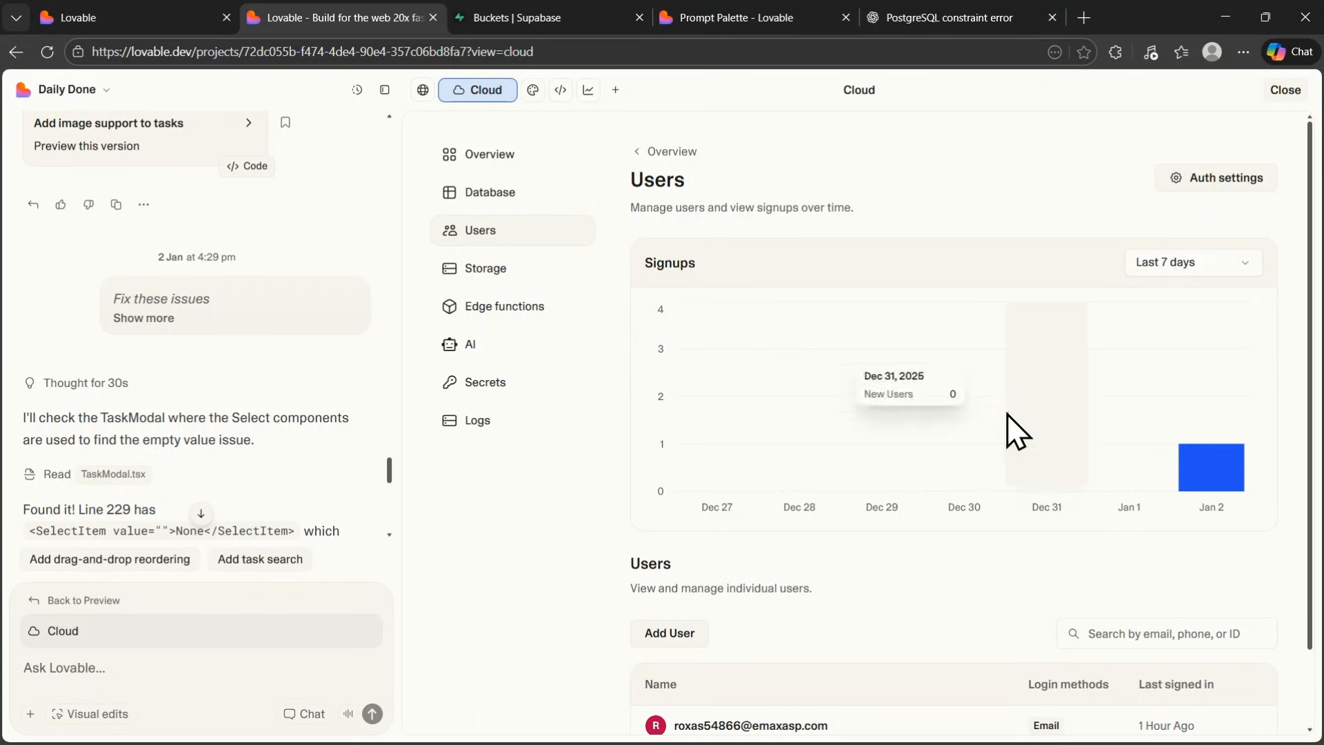
scroll(1081, 356, down, 1)
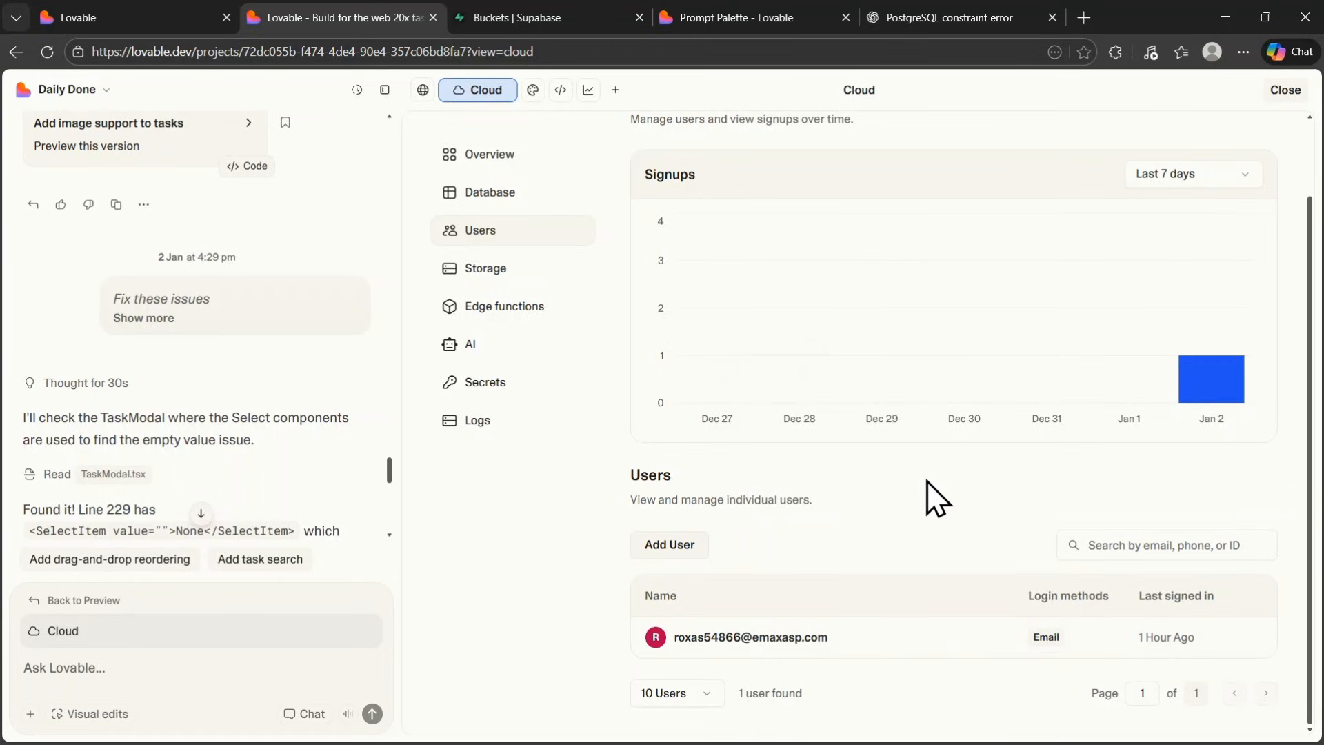
scroll(936, 497, up, 1)
scroll(959, 449, down, 1)
Step: Open the Supabase project's authentication users and view the forms for creating a new user and for inviting one
click(519, 19)
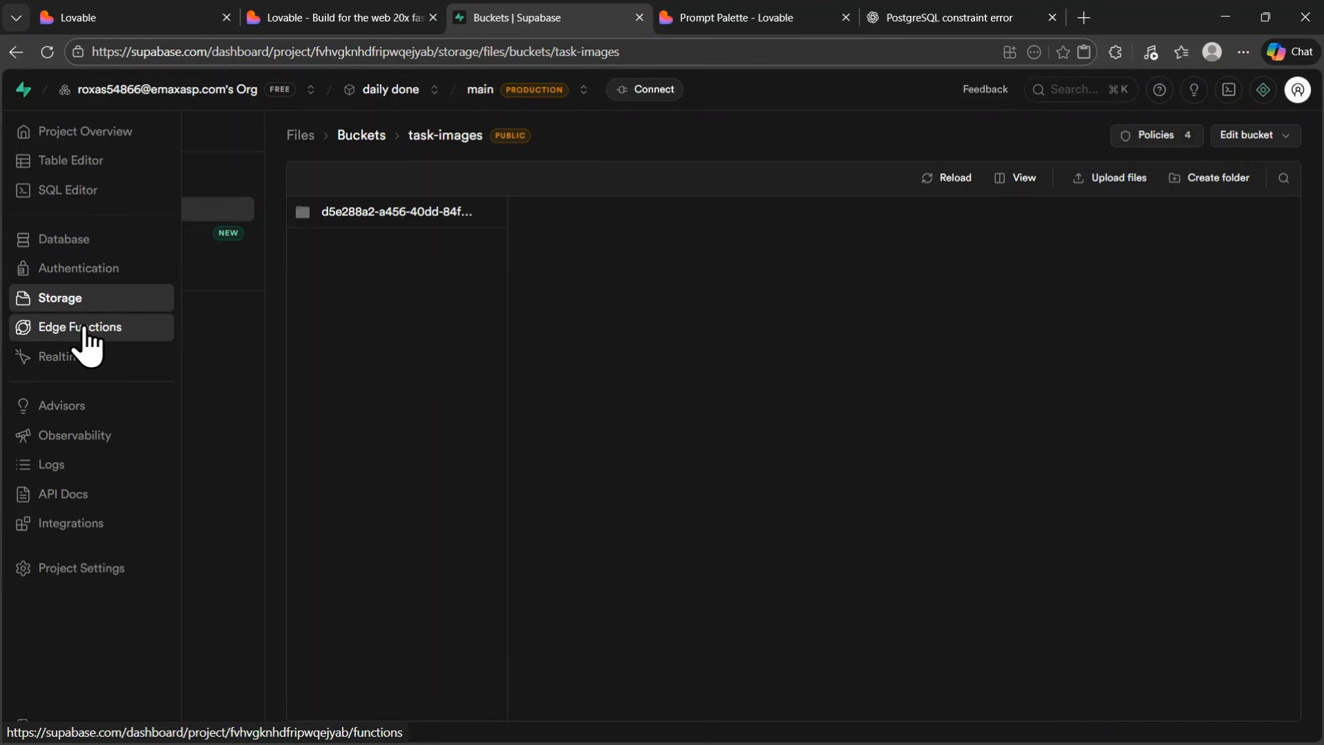
click(86, 269)
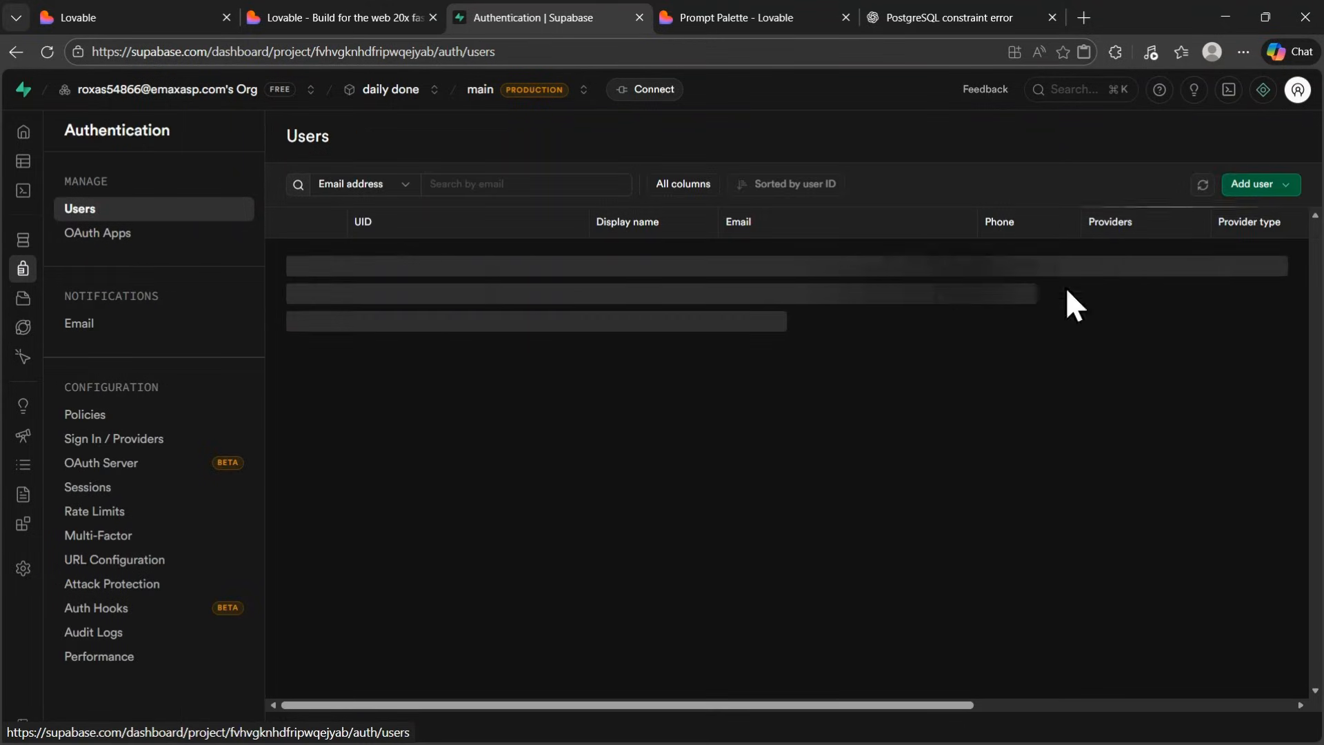
click(1286, 185)
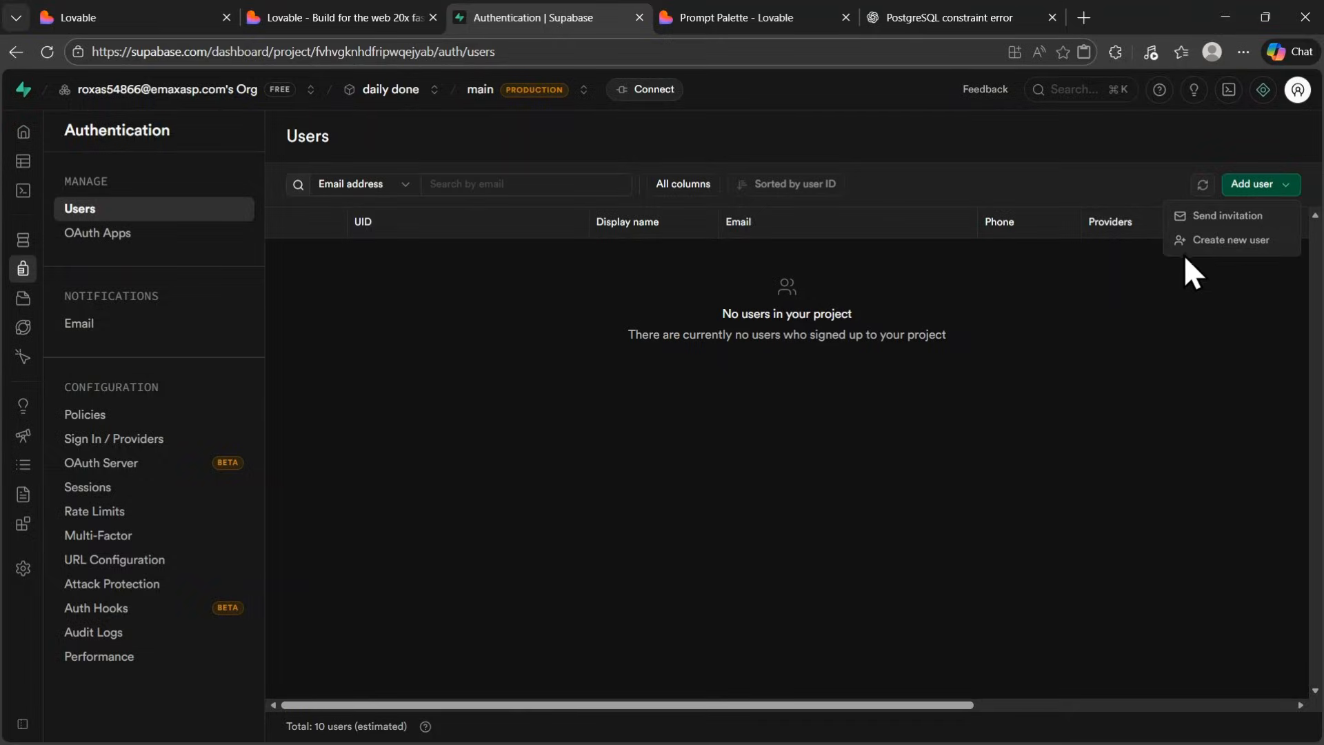
click(1218, 241)
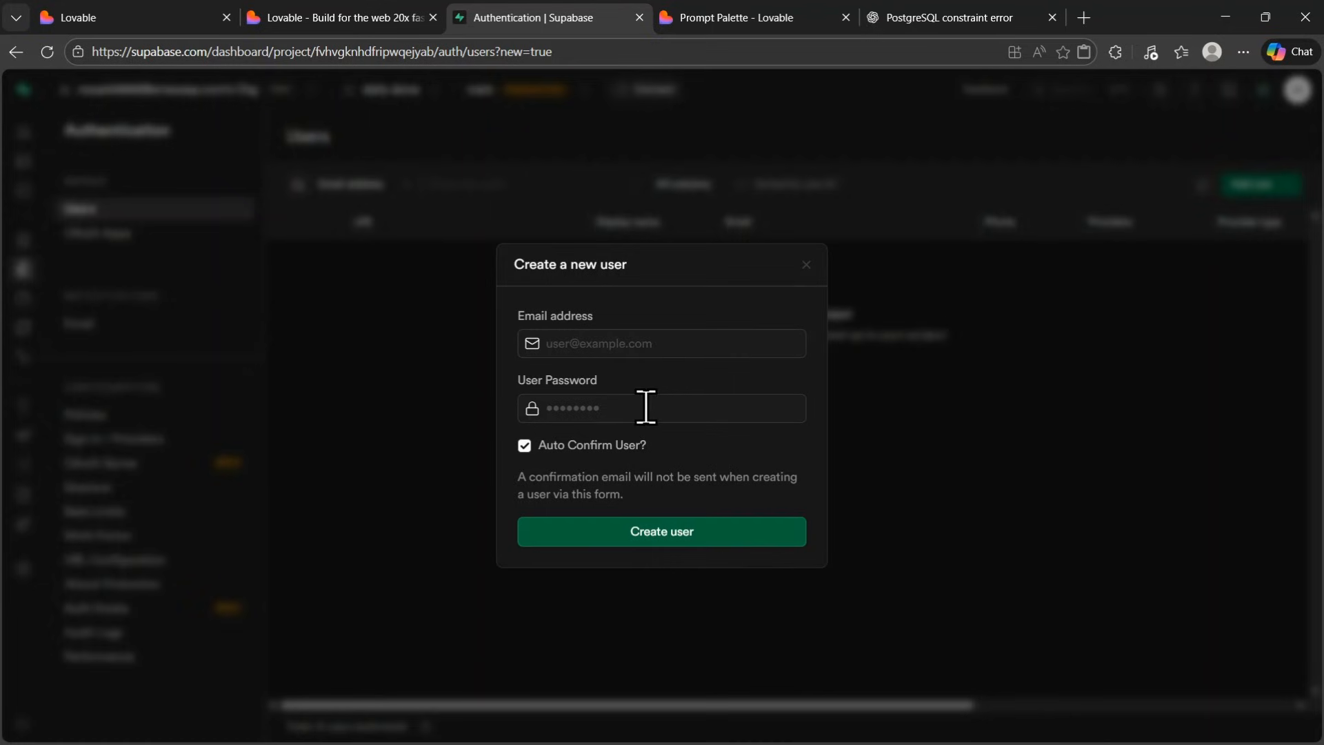
click(805, 266)
click(1278, 185)
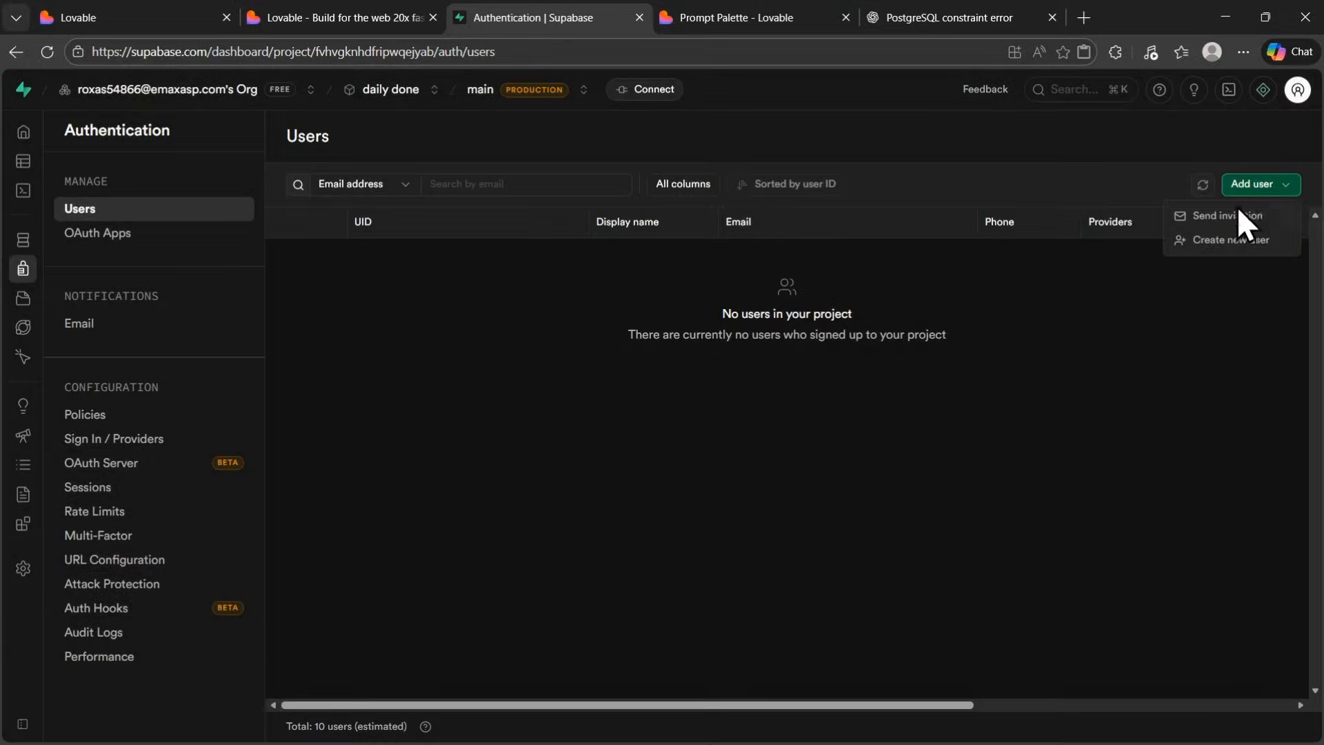
click(1214, 216)
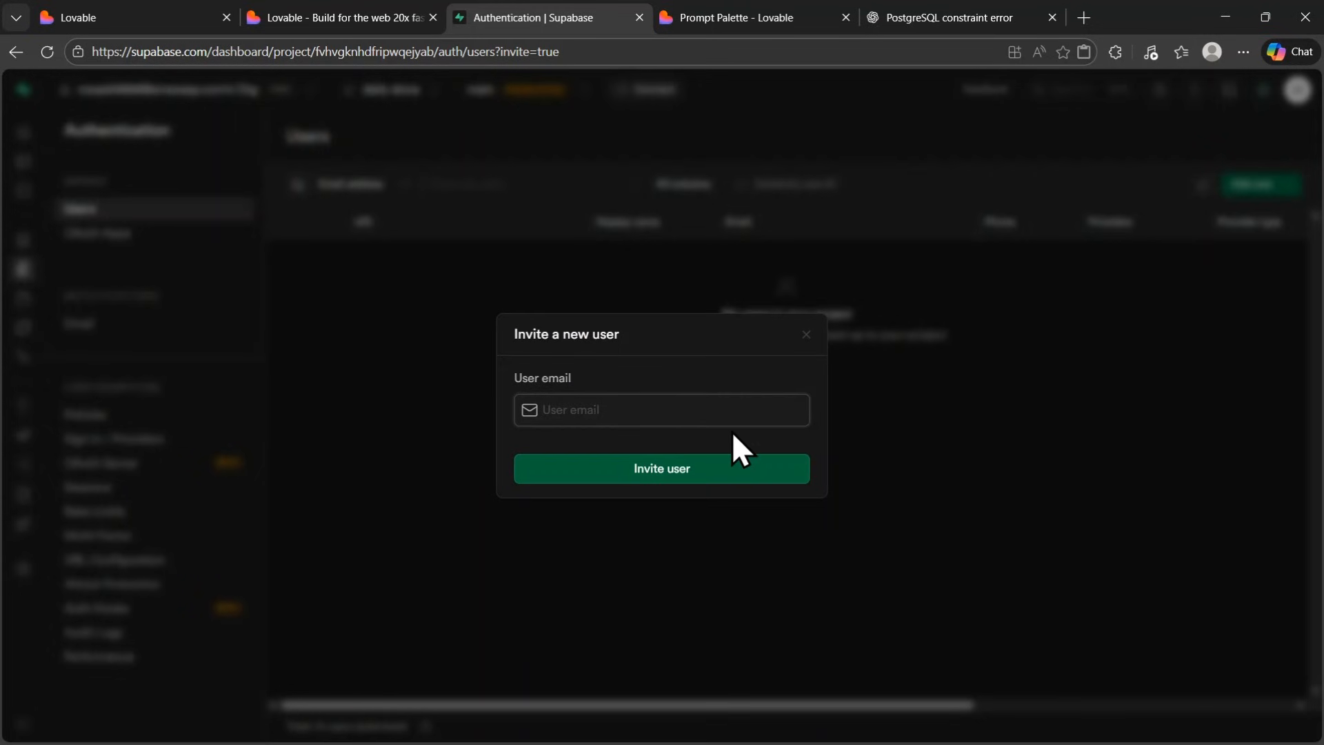
Step: Invite the Lovable user to the Supabase project by pasting their e-mail address, and open the new user's details
key(ctrl+v)
click(665, 479)
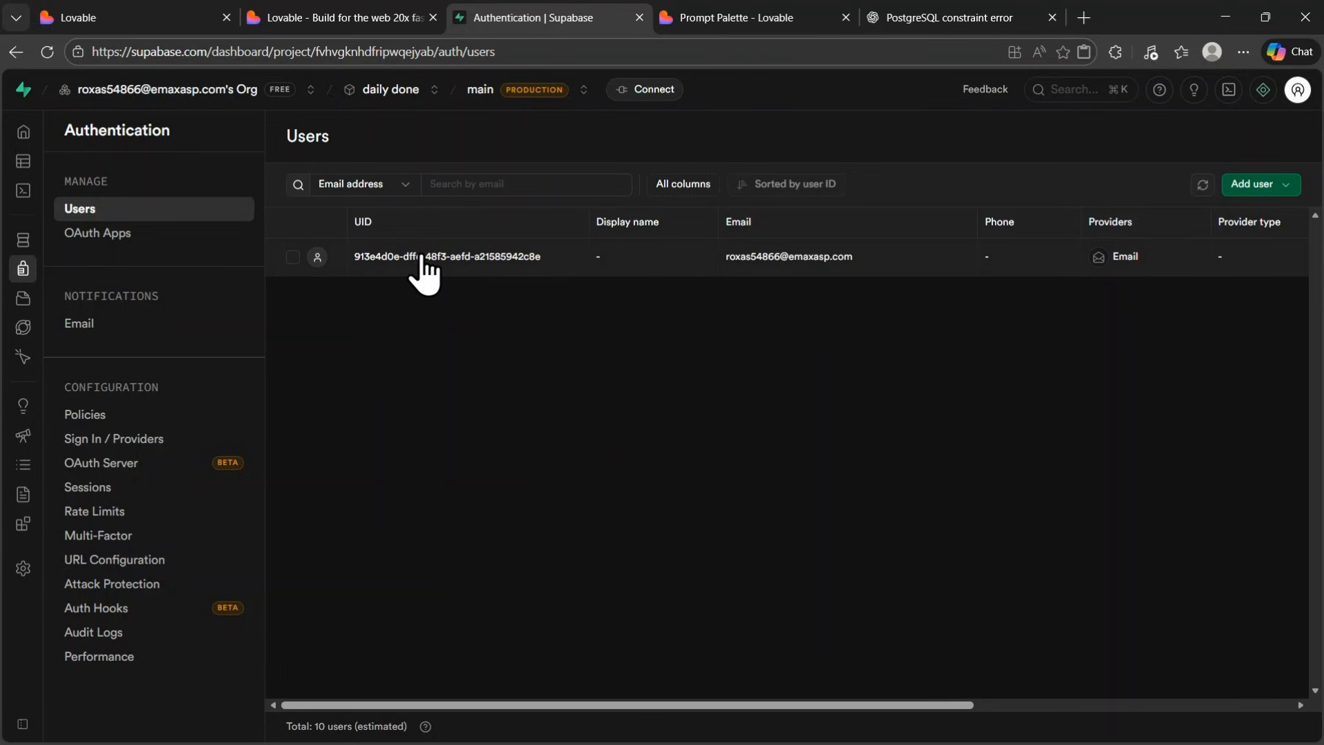
click(452, 280)
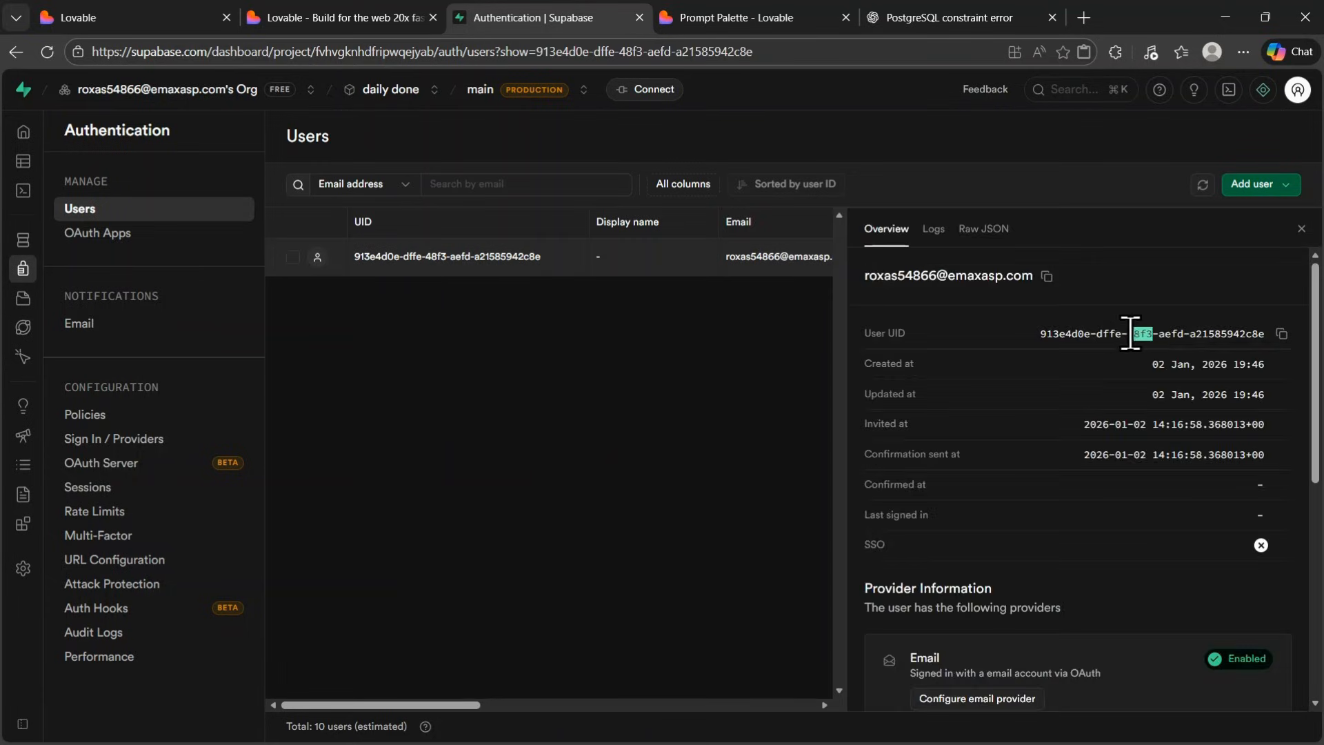
Step: Compare the user's UID in Supabase with the UID in Lovable's cloud users section, and copy the Supabase UID
triple_click(1132, 333)
click(338, 19)
mouse_move(917, 416)
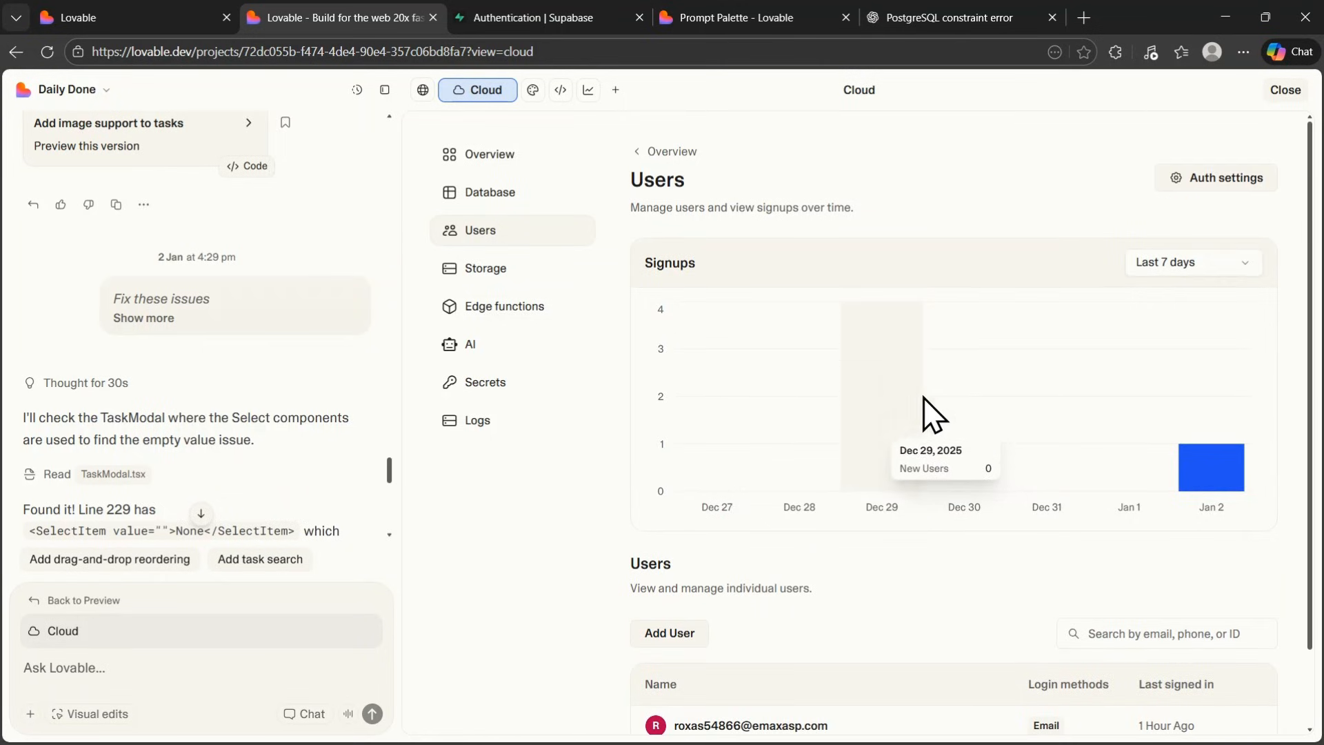
scroll(897, 496, down, 2)
click(731, 638)
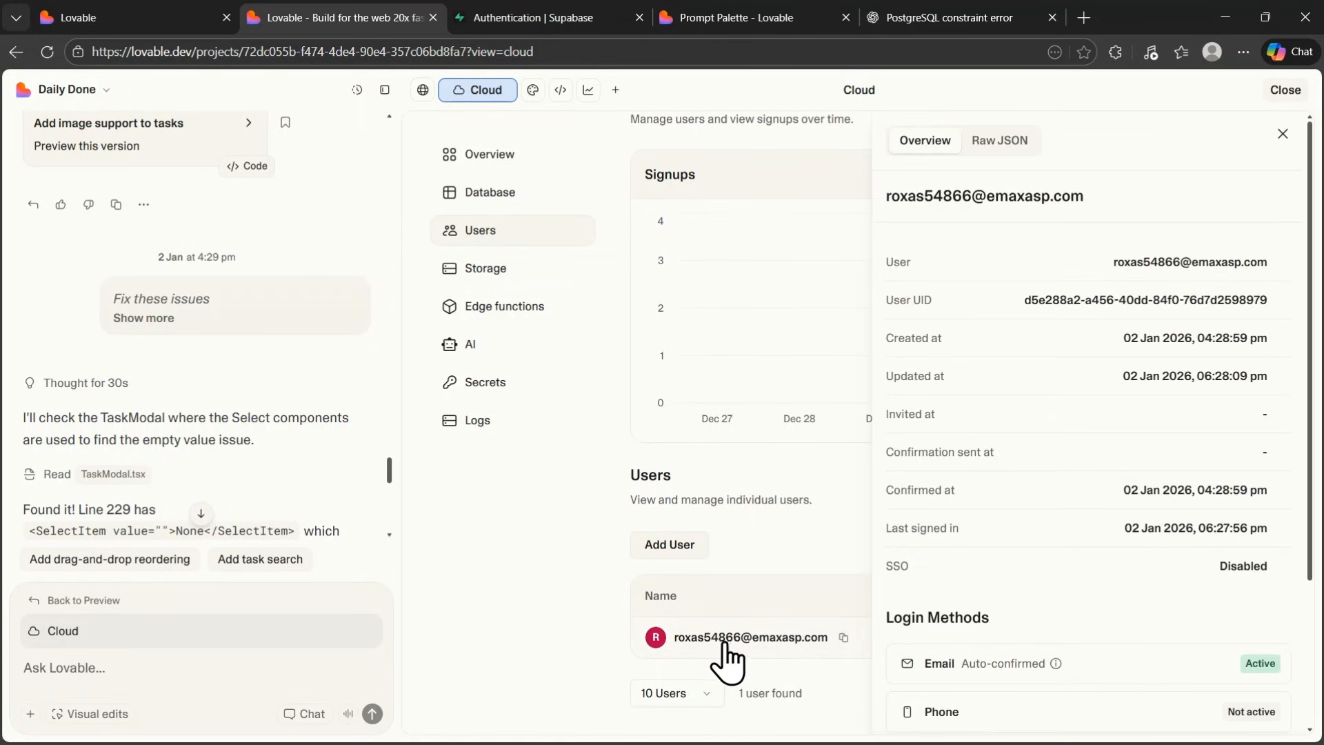
drag(1026, 301, 1290, 314)
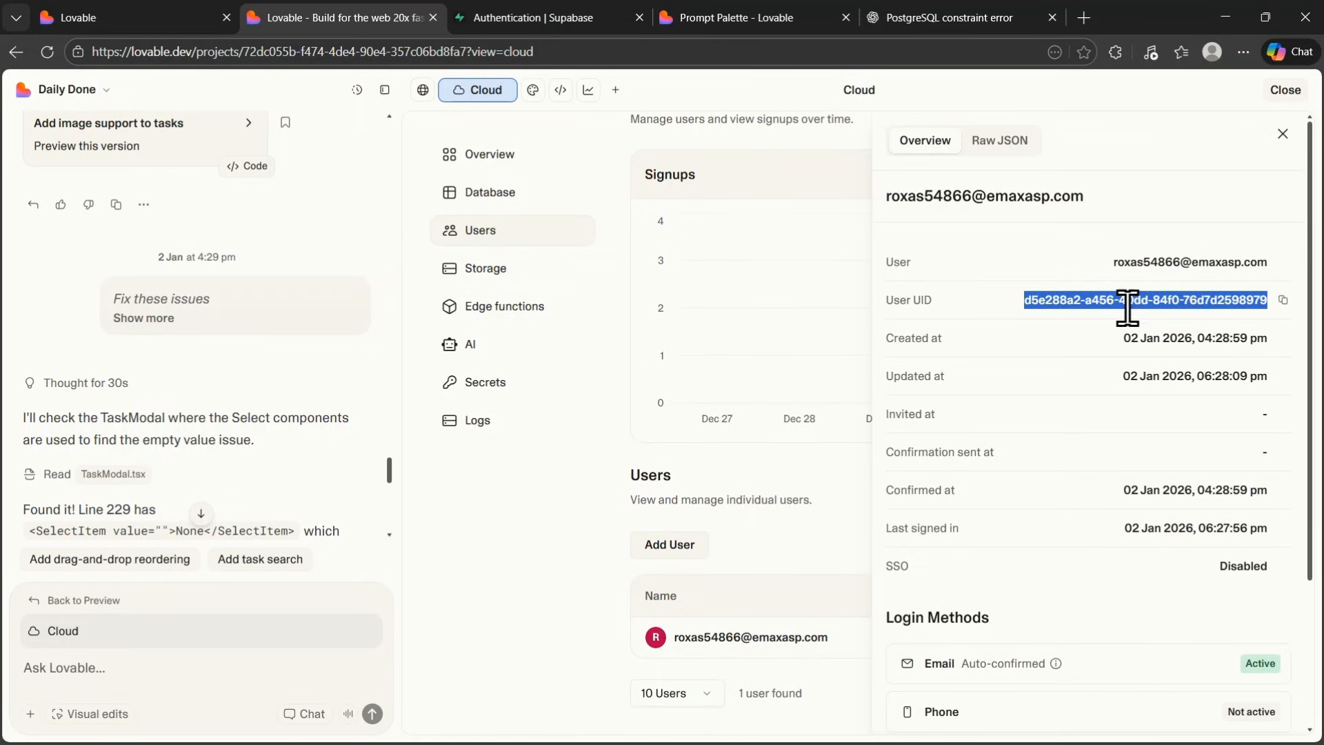
click(539, 17)
click(1282, 334)
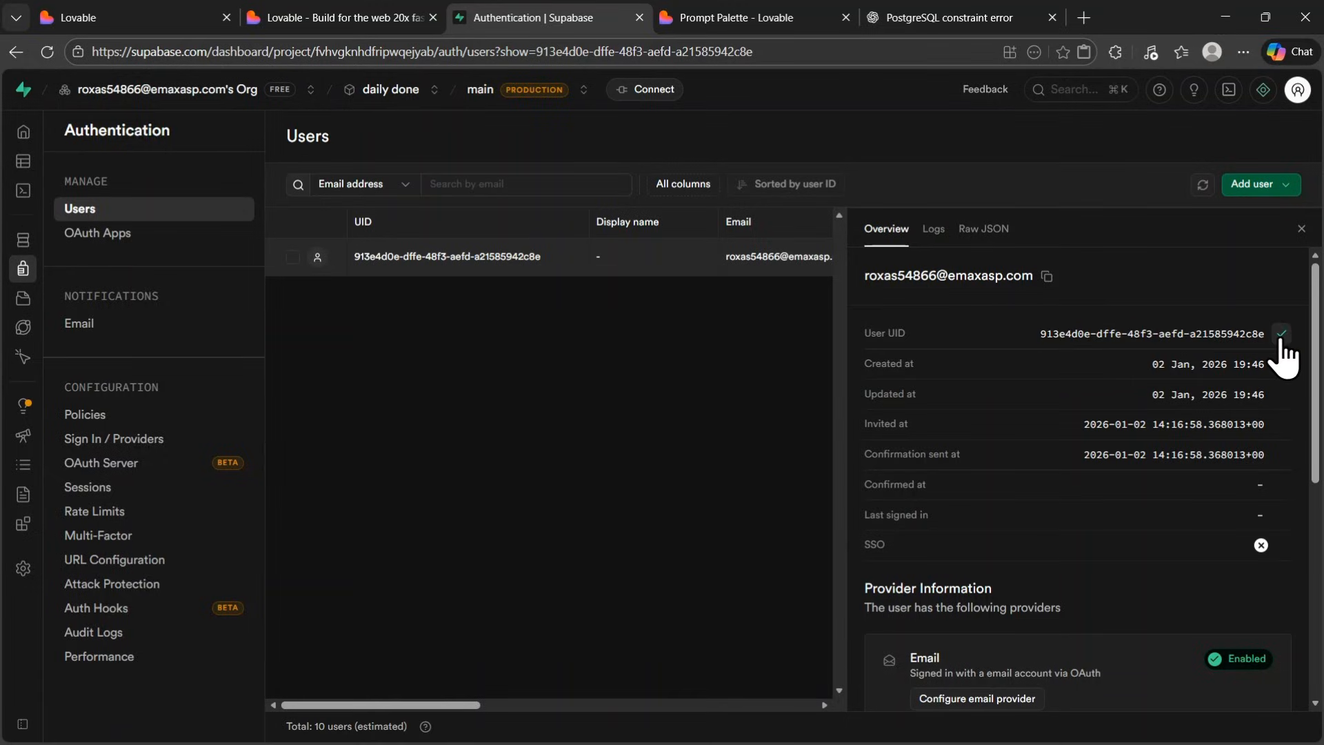
Step: Replace the user_id values in the rows of the public categories table with the copied Supabase user UID
click(63, 239)
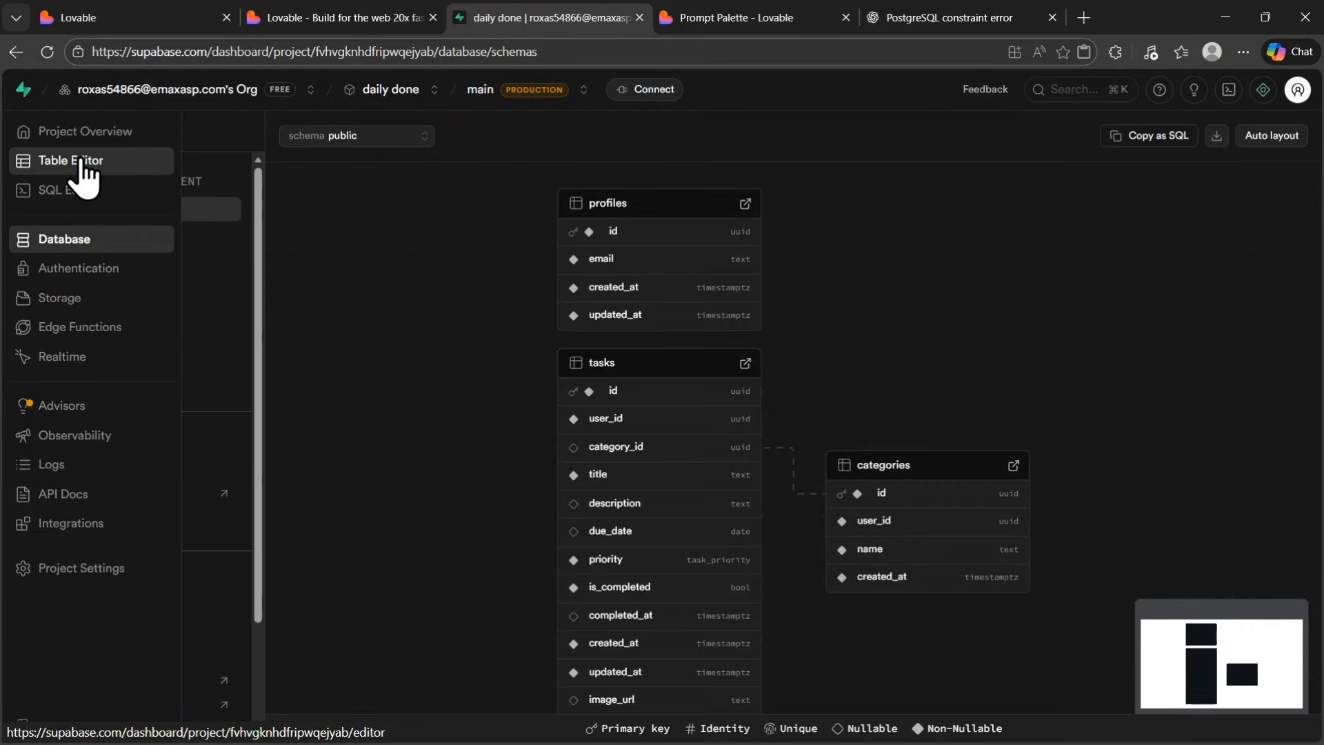
click(84, 166)
double_click(588, 228)
key(ctrl+a)
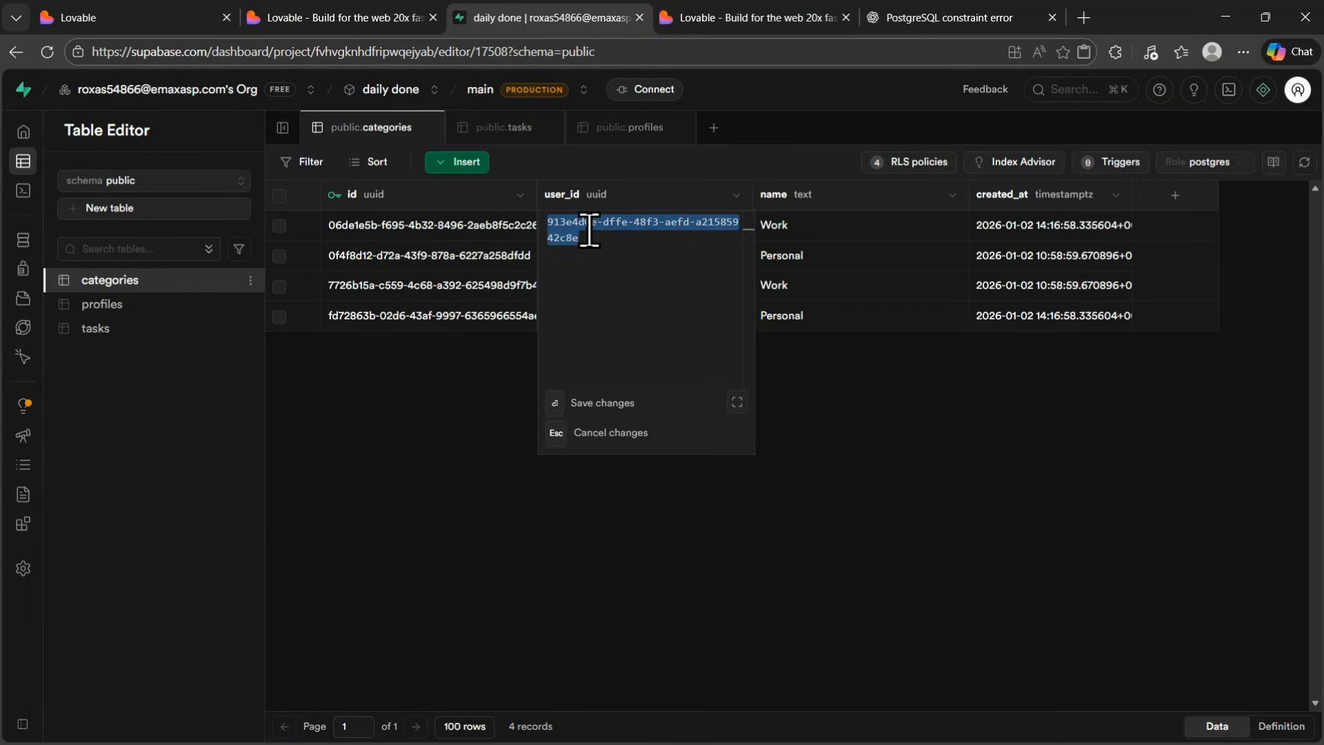
key(ctrl+v)
double_click(616, 255)
triple_click(621, 257)
key(ctrl+v)
double_click(591, 315)
triple_click(563, 317)
key(ctrl+v)
triple_click(602, 289)
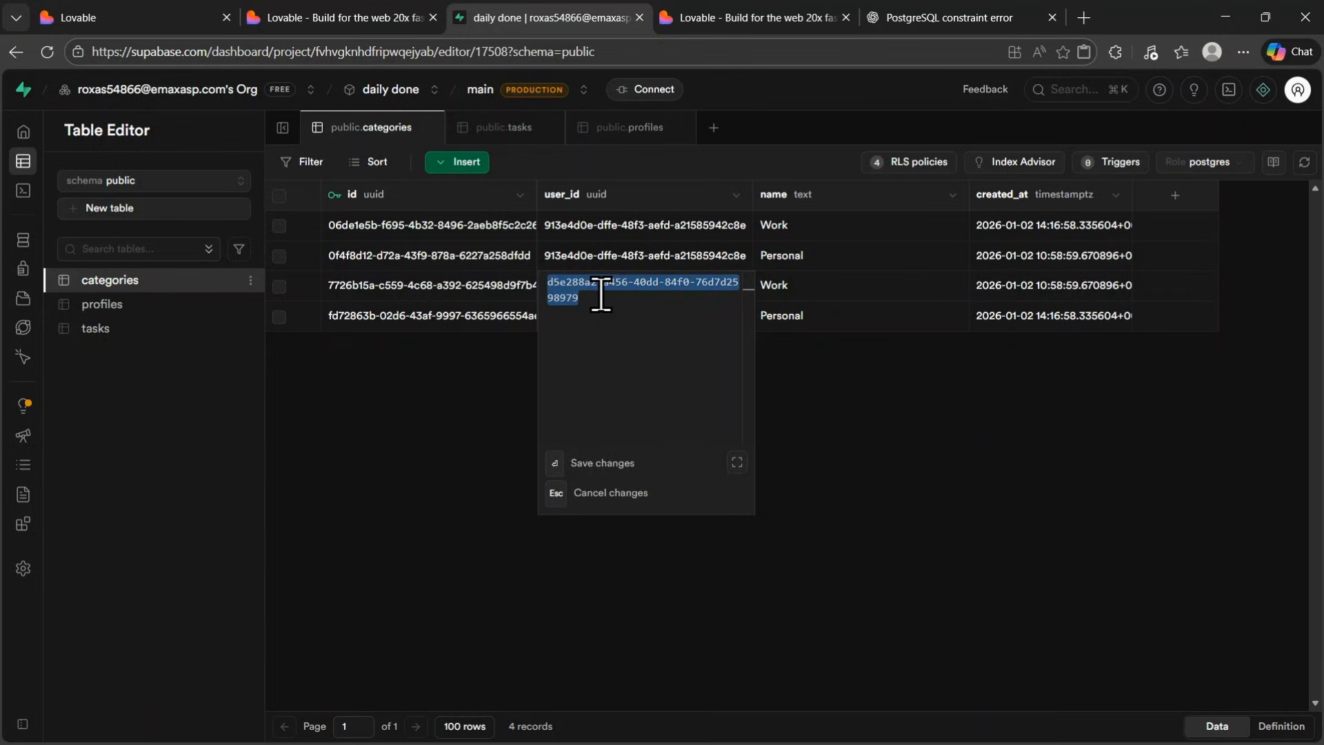
key(ctrl+v)
key(Return)
Step: Open the profiles table and view the edit form of the invited user's row
click(114, 307)
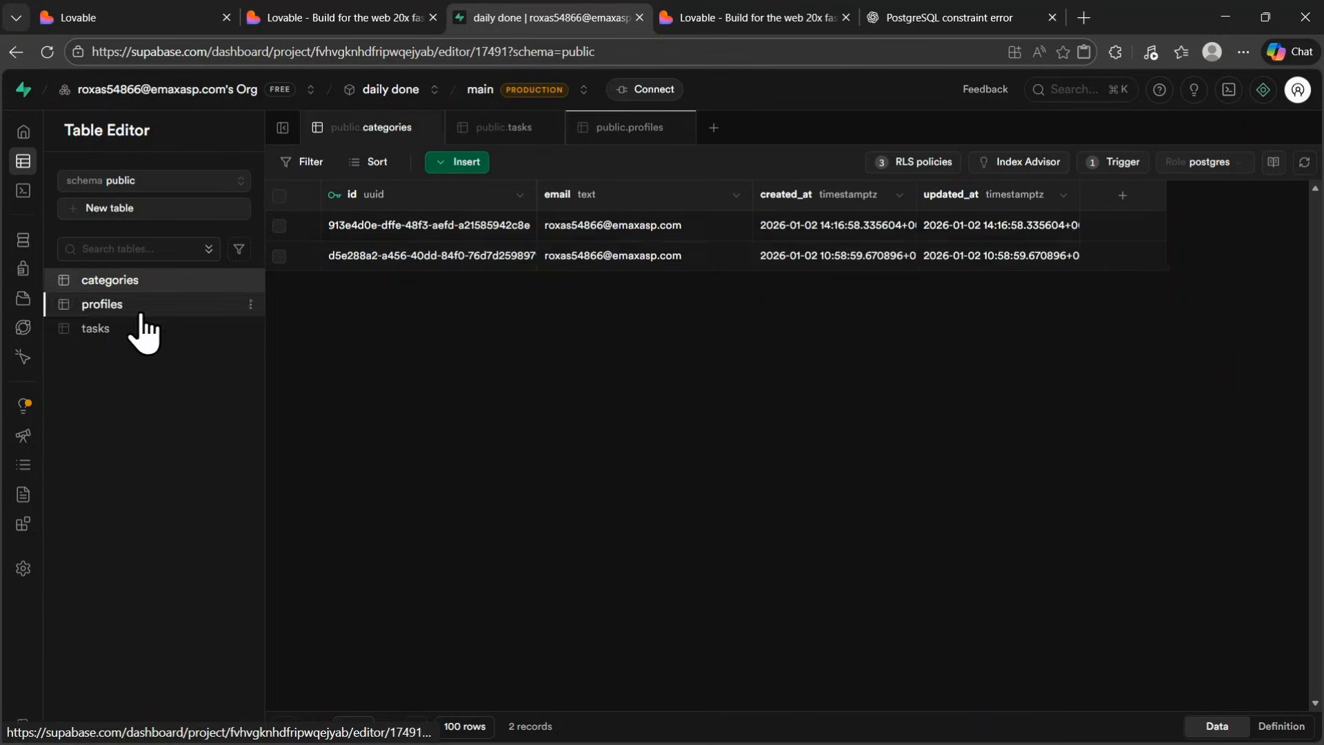
click(438, 232)
right_click(418, 225)
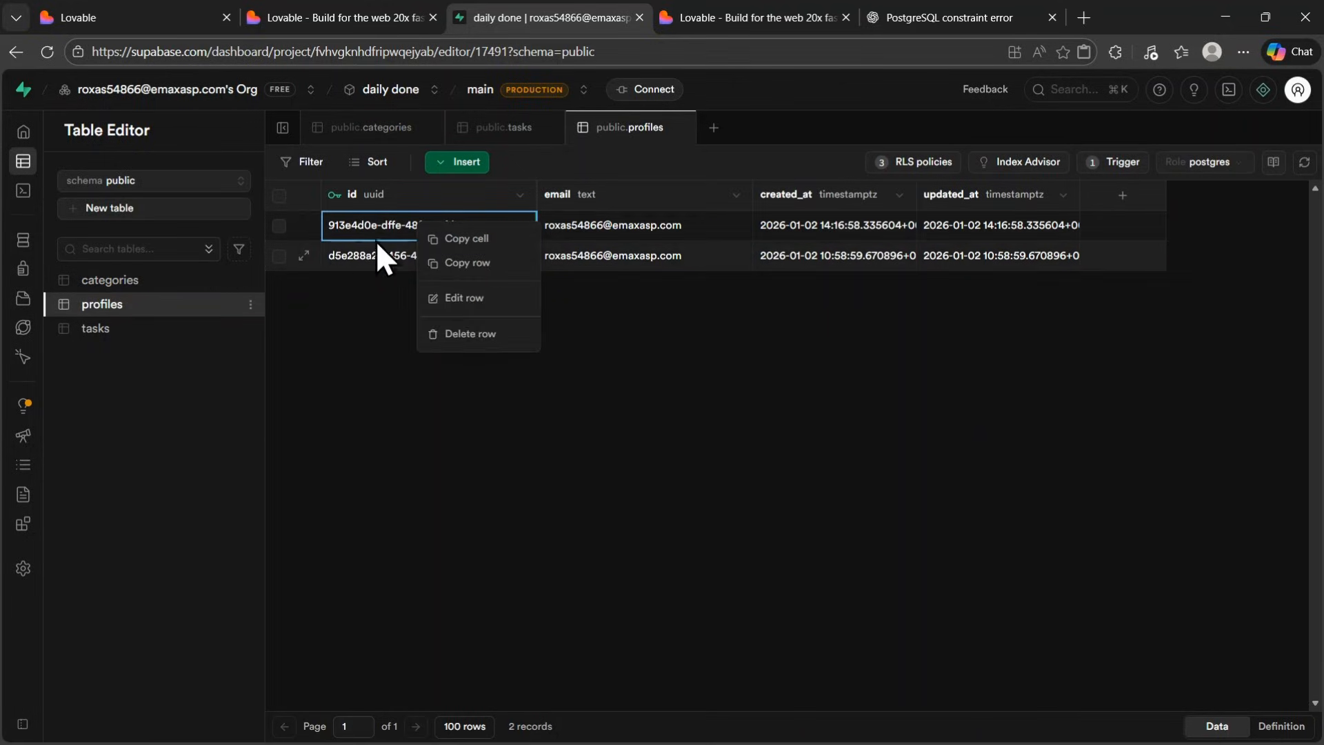
click(465, 296)
triple_click(1082, 153)
click(721, 482)
Step: Delete the profiles row that holds the old Lovable user UID
right_click(369, 256)
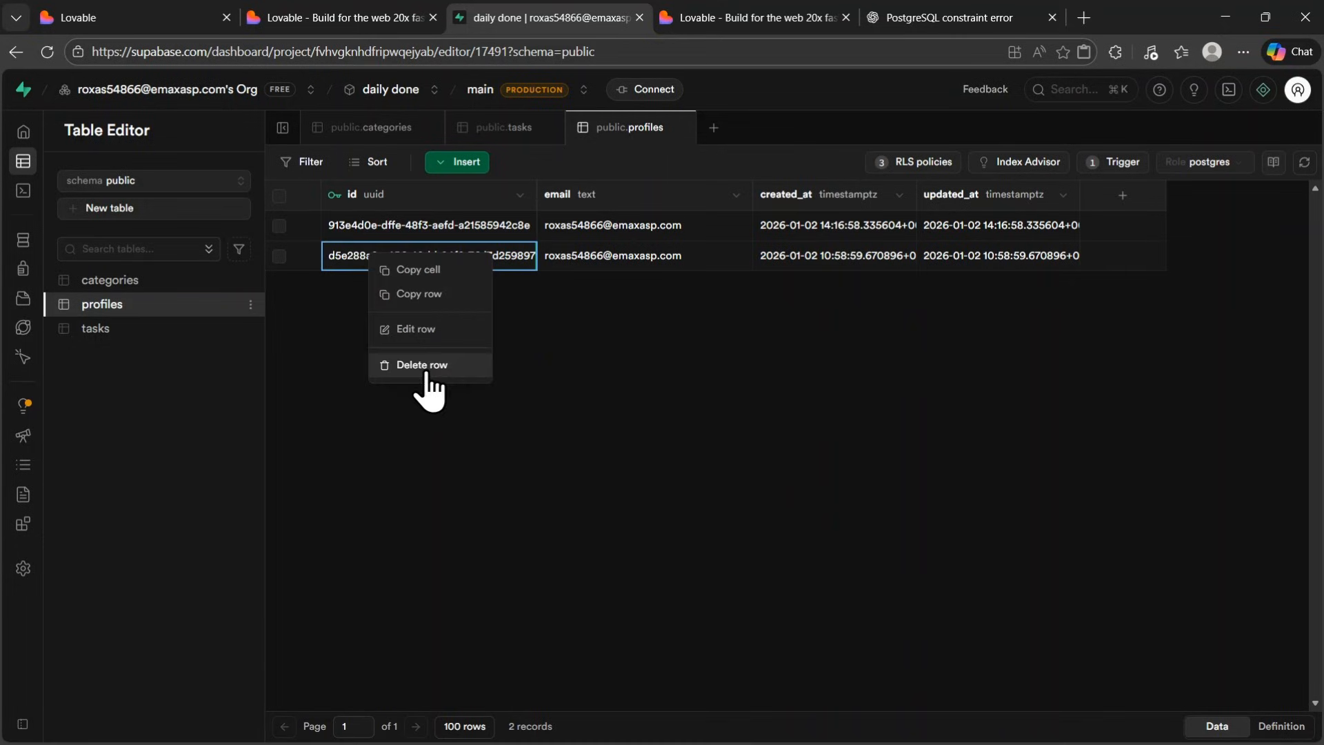
click(422, 365)
click(727, 460)
Step: Set the user_id of both rows in the tasks table to the copied Supabase user UID
click(97, 328)
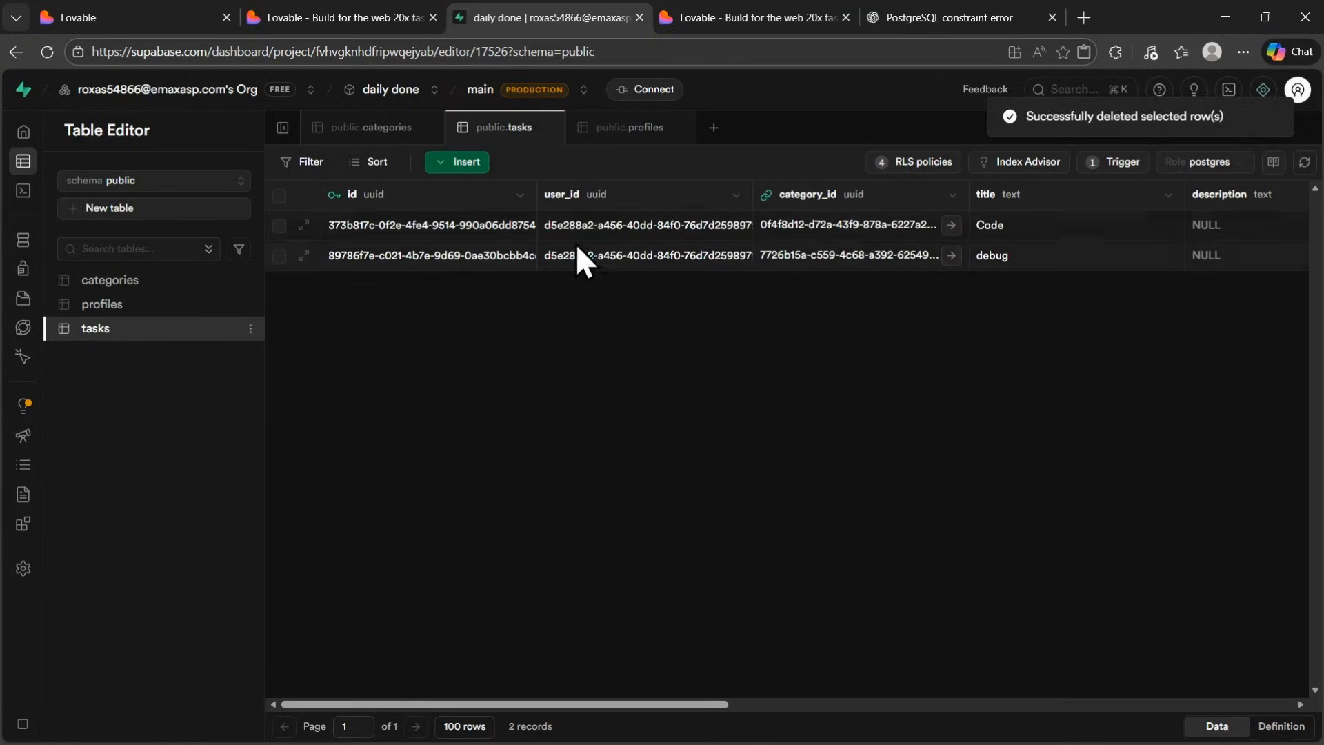
double_click(617, 225)
key(ctrl+a)
key(ctrl+v)
key(Return)
double_click(628, 253)
key(ctrl+a)
key(ctrl+v)
key(Return)
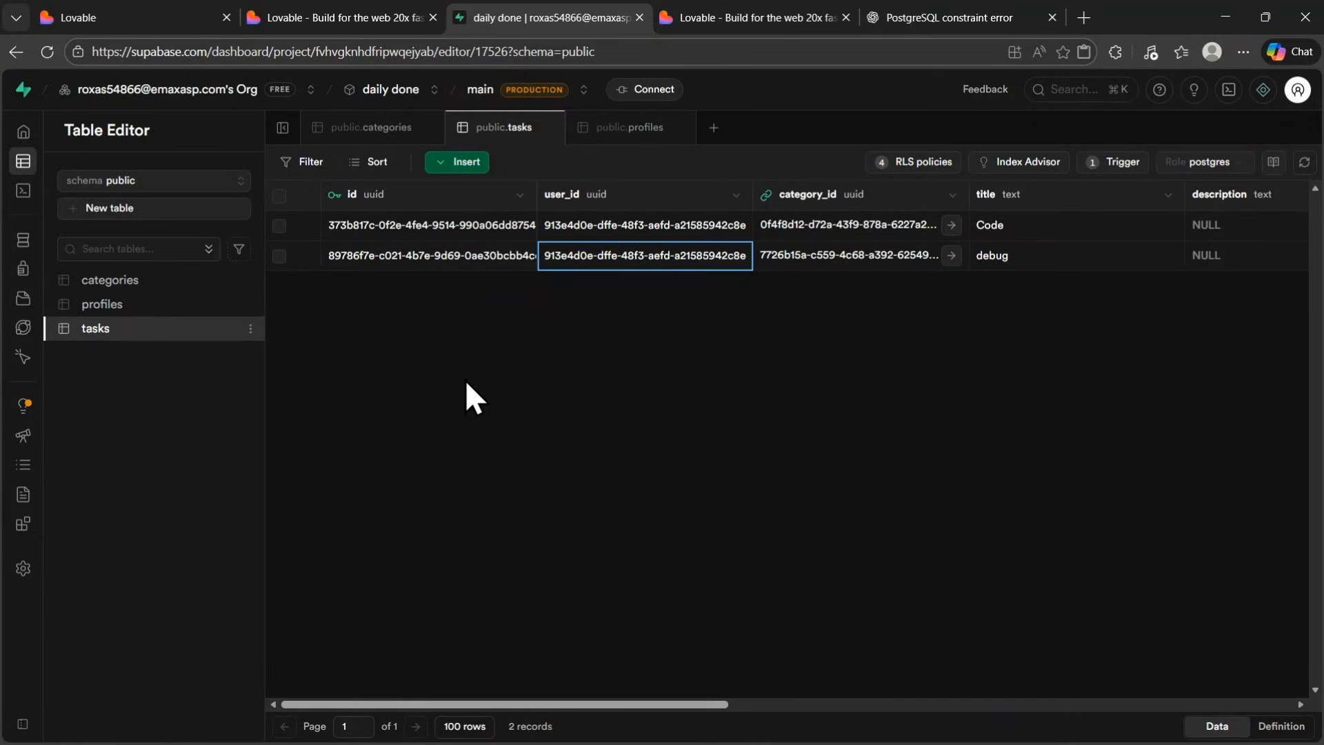
Step: Examine the edge functions section in Lovable and the options for deploying a new function in Supabase
click(342, 19)
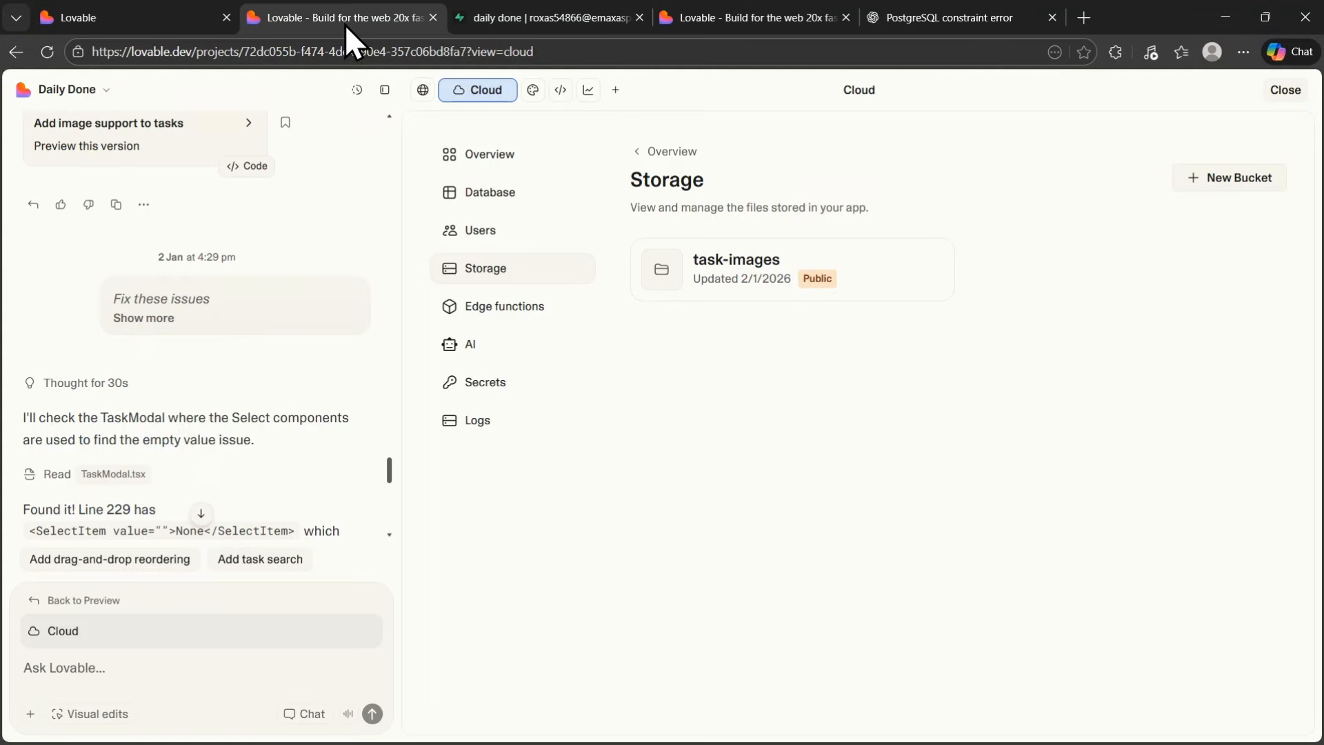
click(504, 306)
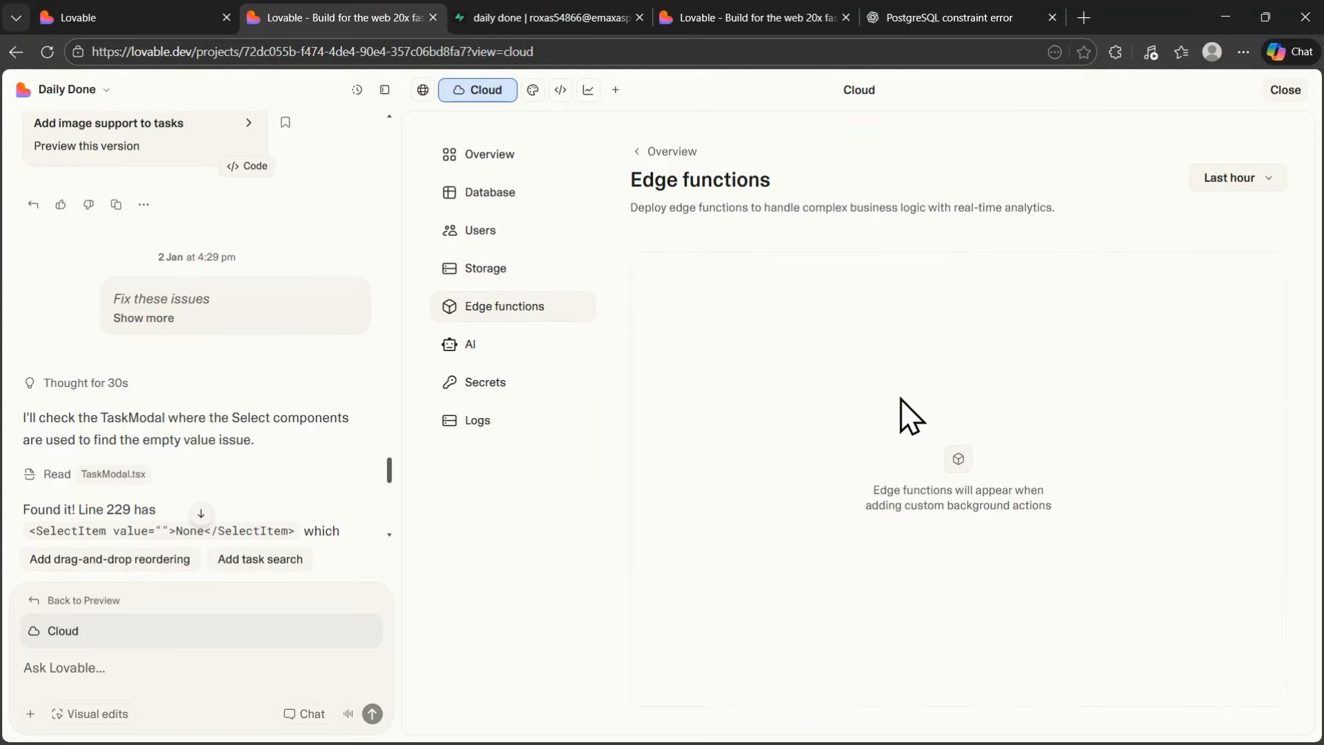
click(525, 17)
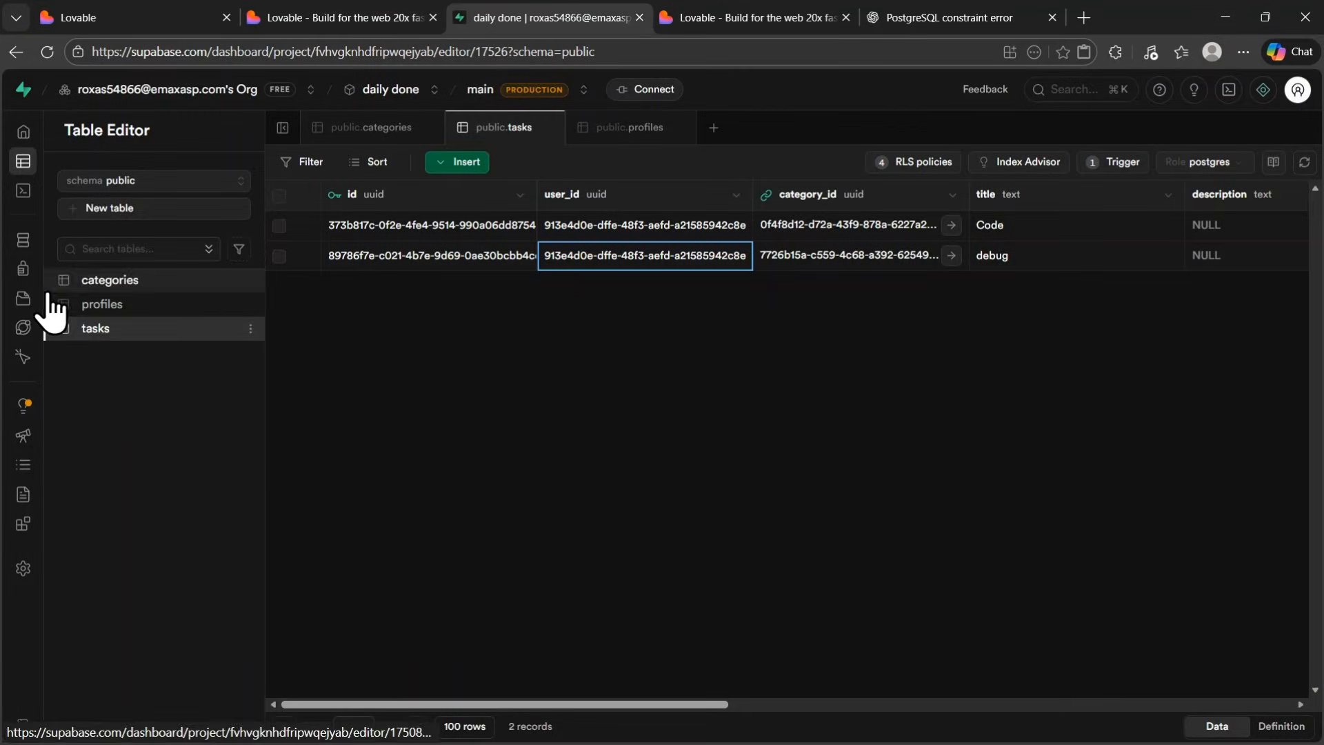
click(76, 327)
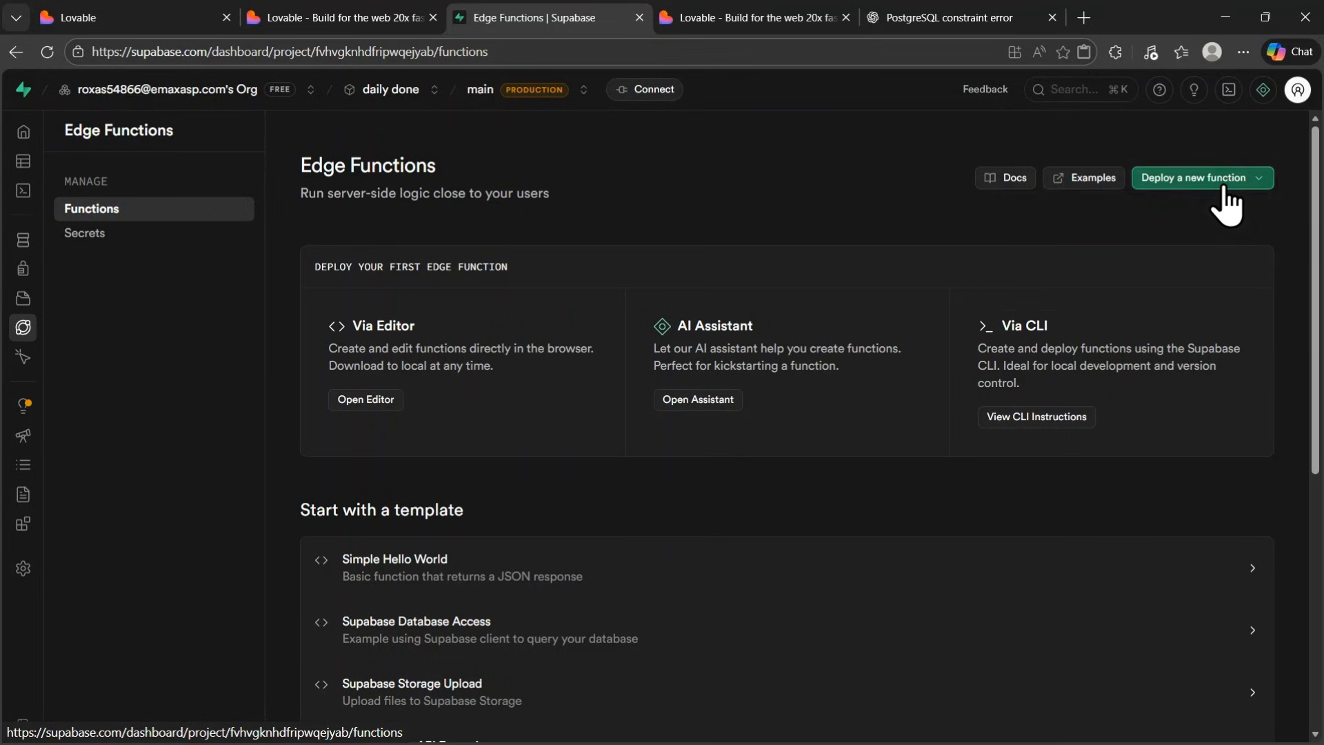
click(1225, 178)
click(1250, 178)
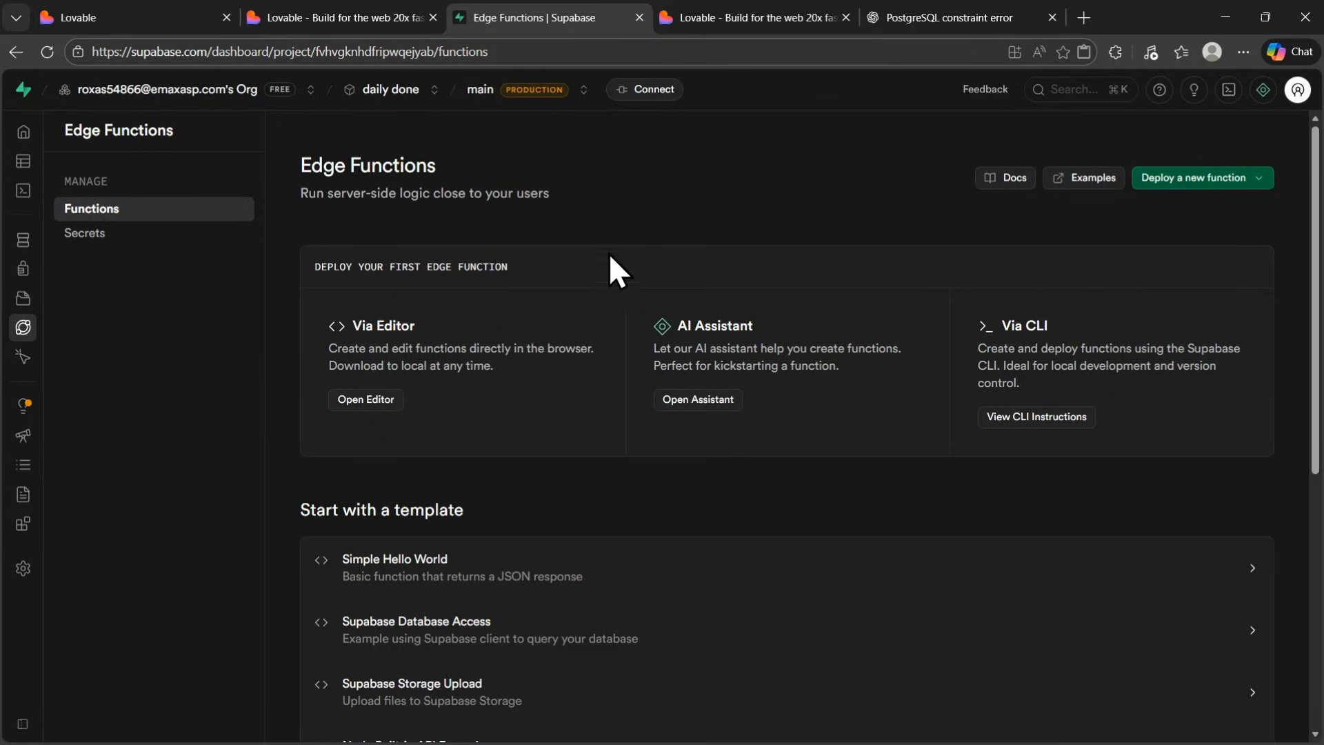
Step: View the cloud secrets in Lovable and the edge function secrets in Supabase
click(307, 17)
click(463, 391)
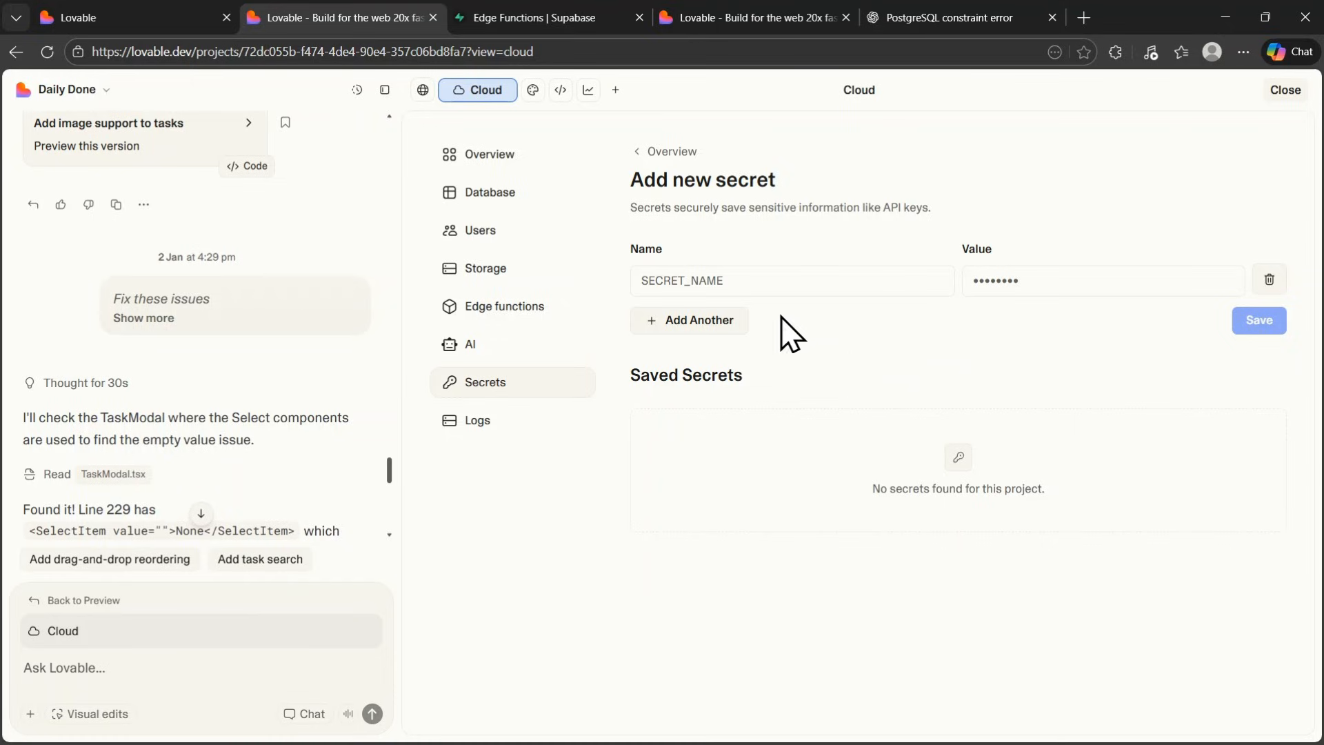
click(569, 20)
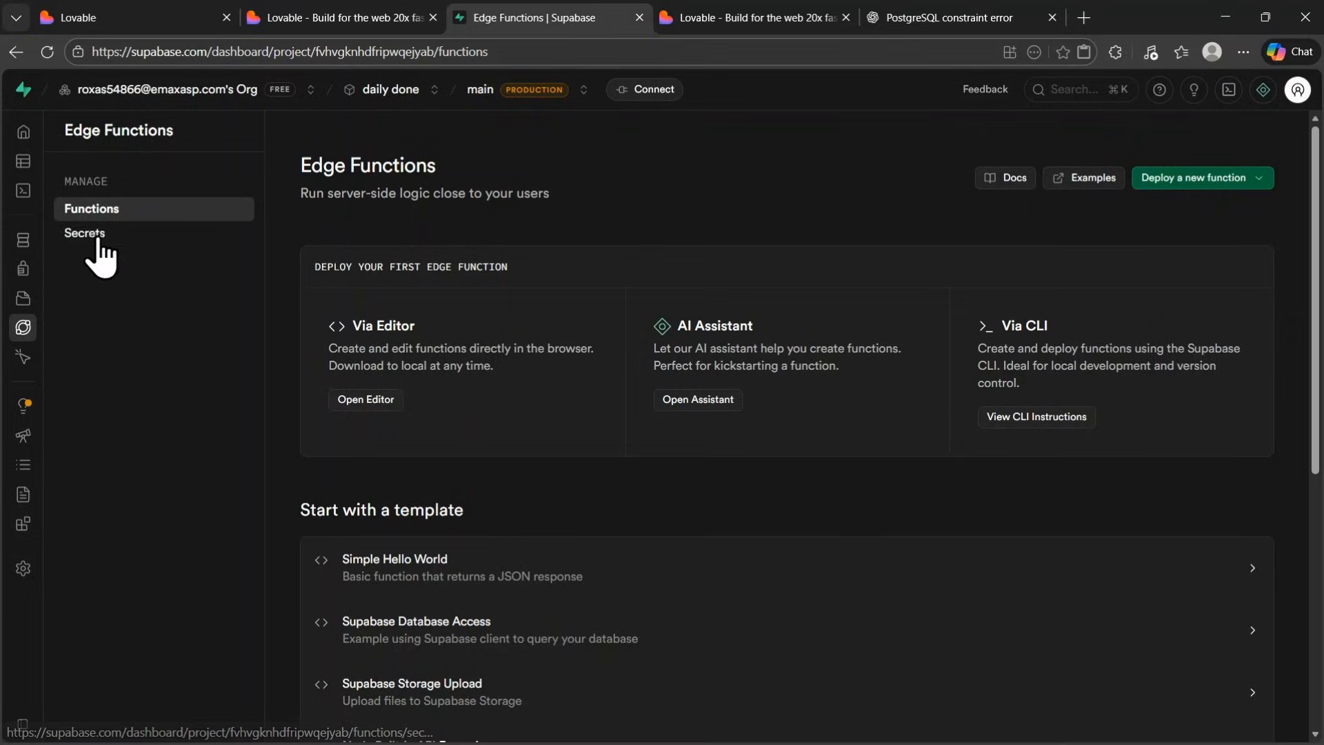
click(89, 235)
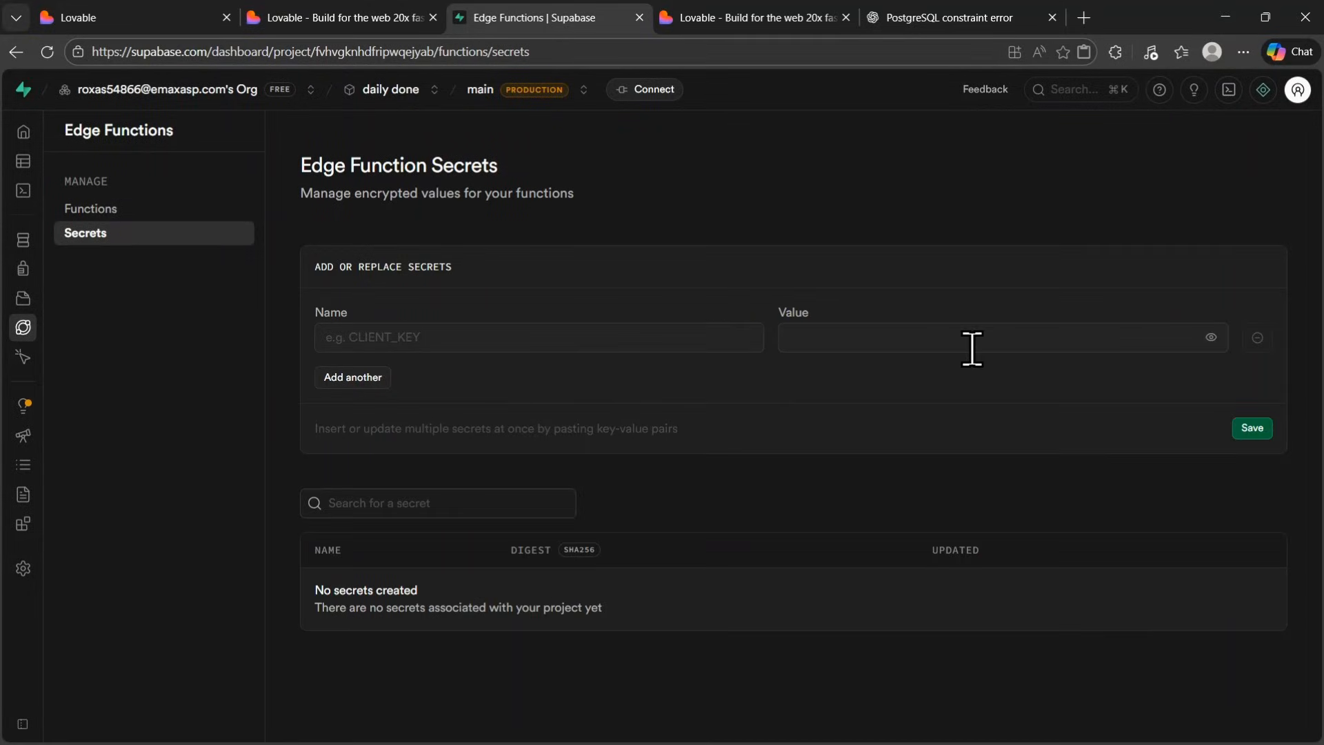
Step: Turn off the Confirm email requirement in Supabase's sign-in settings, save it, and return to the authentication users list
mouse_move(21, 307)
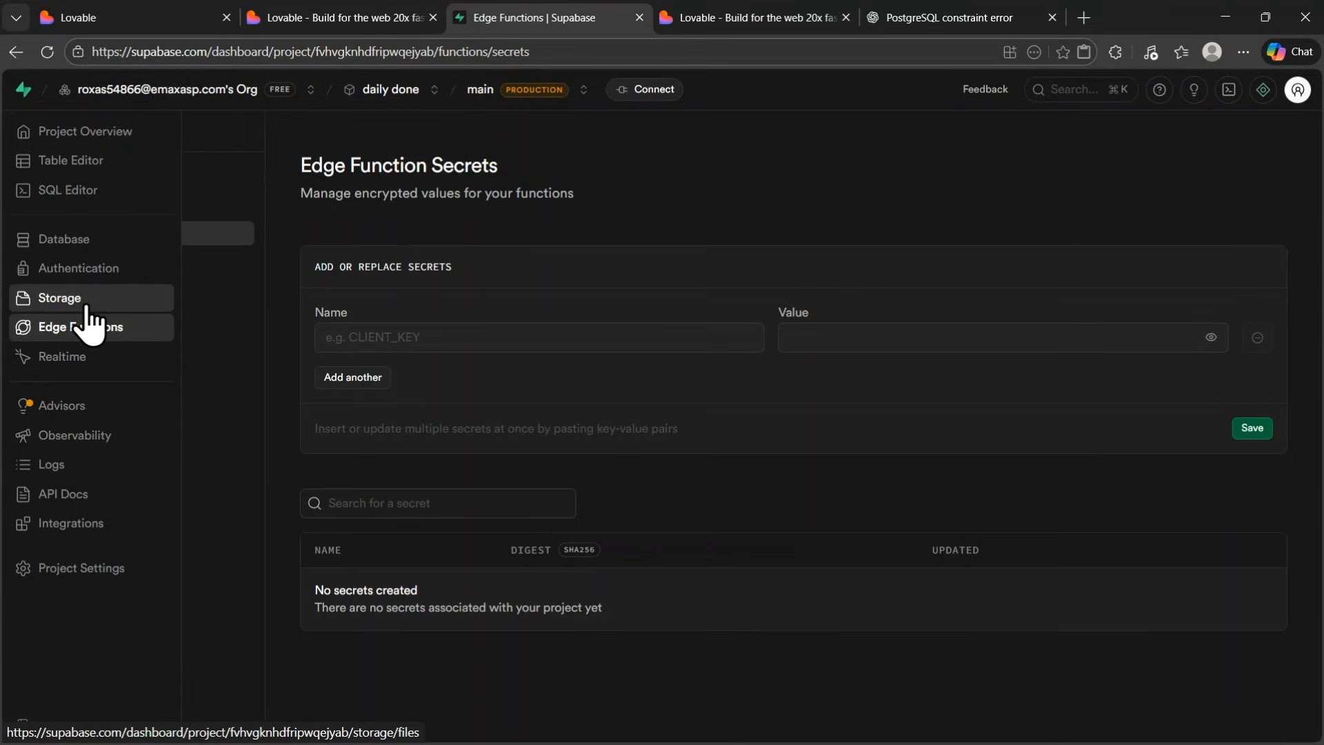
click(76, 269)
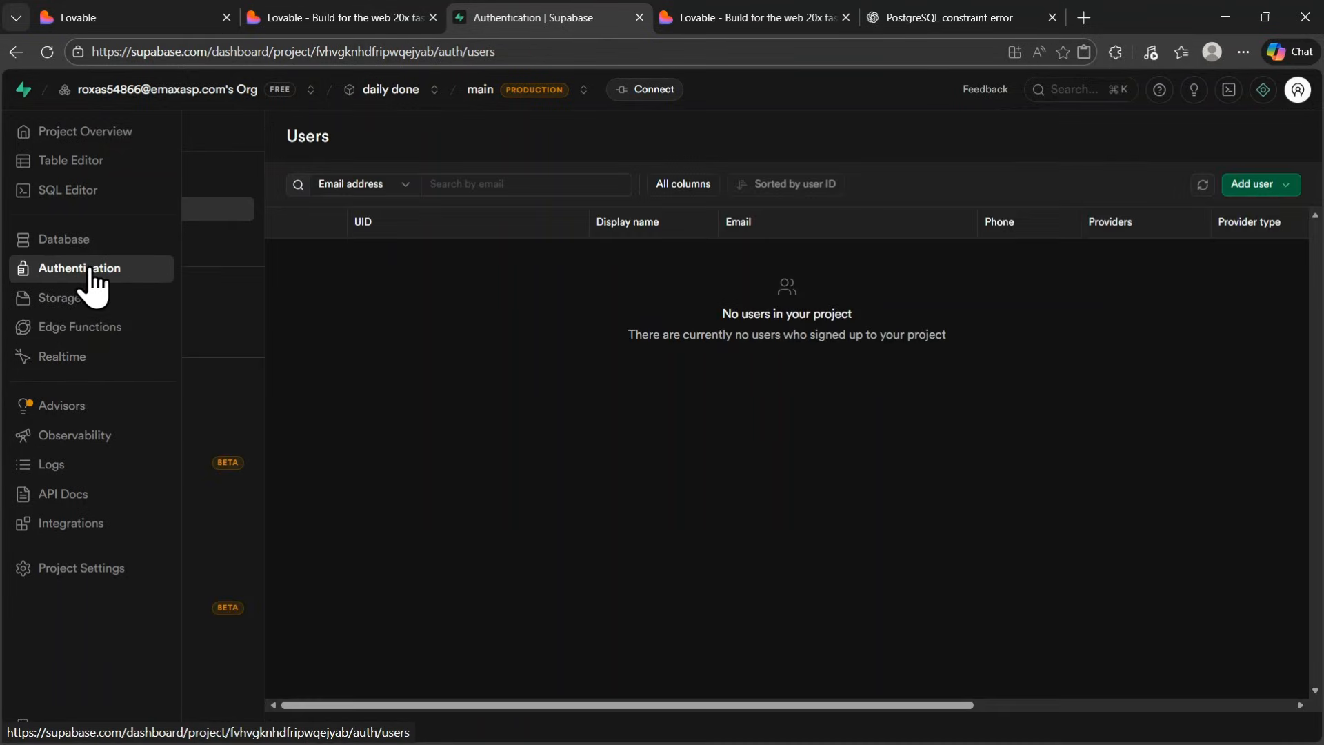
click(155, 441)
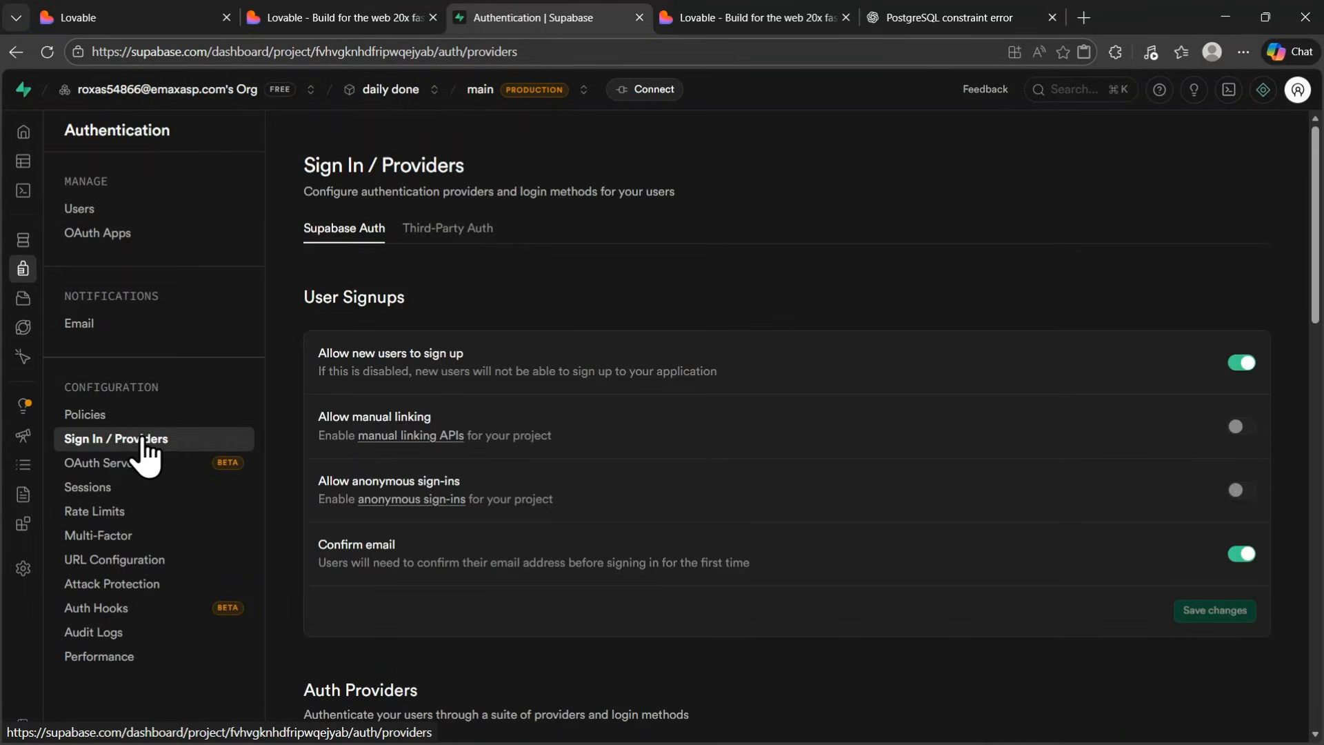
scroll(680, 391, down, 2)
drag(323, 378, 751, 392)
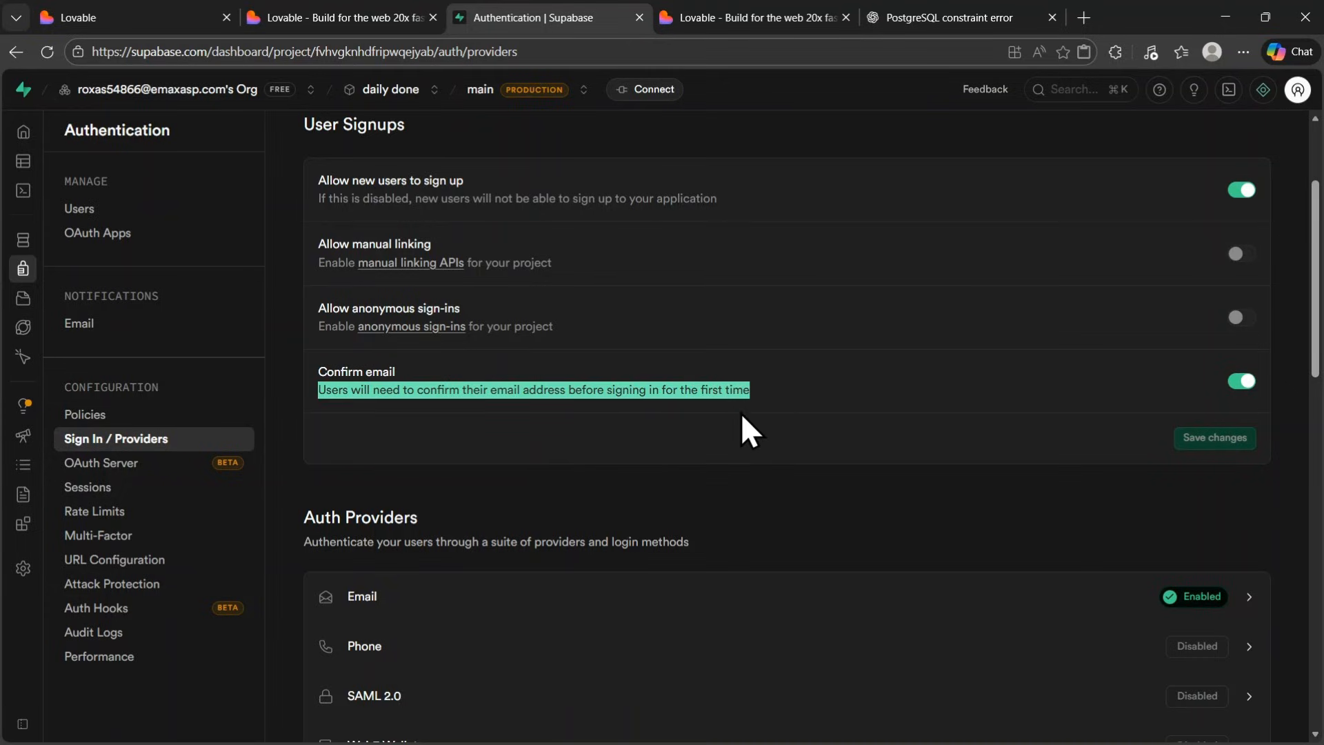
click(1239, 383)
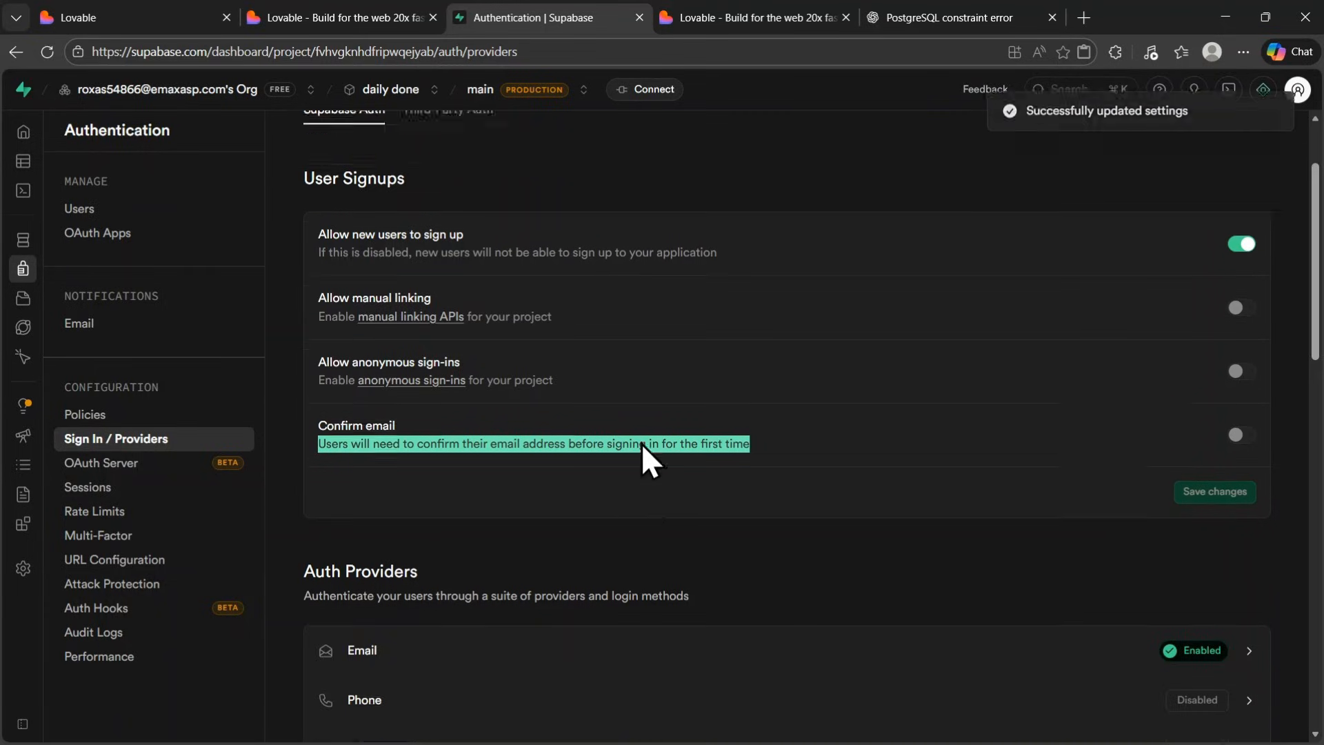
mouse_move(47, 260)
click(108, 272)
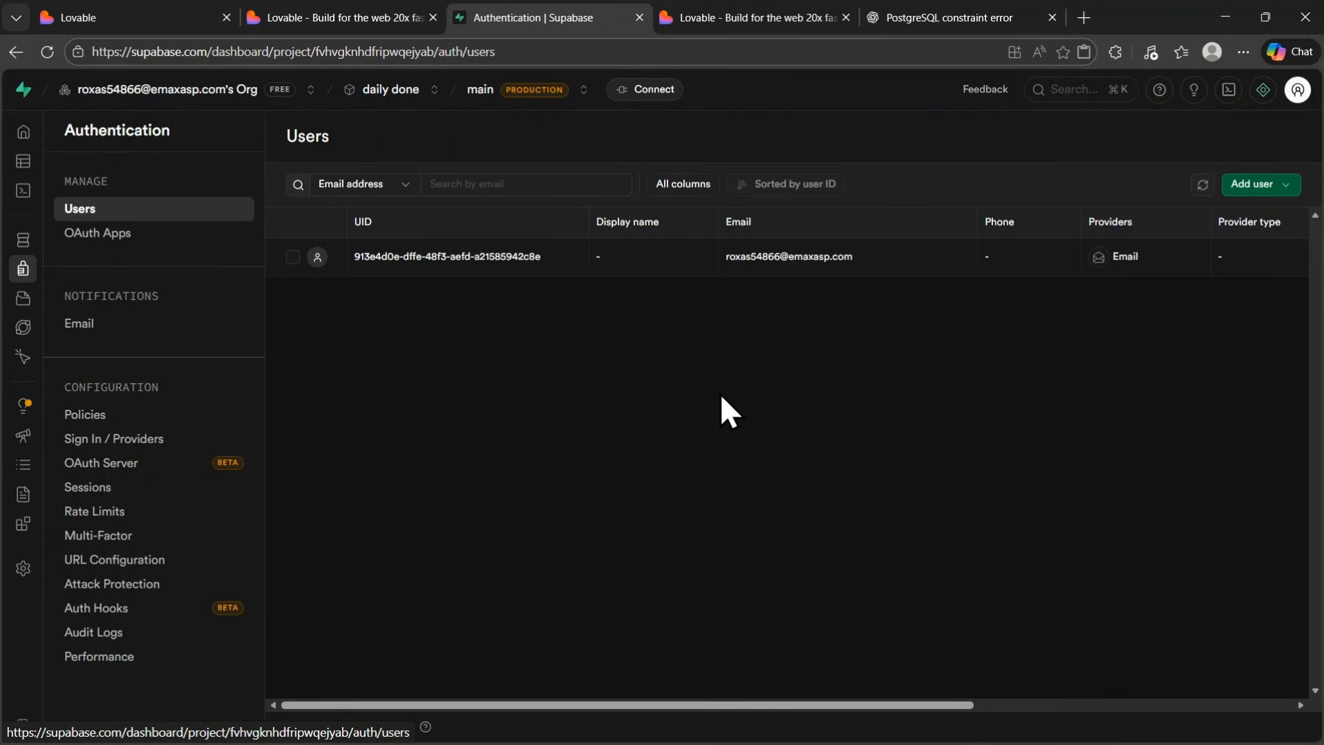
Step: Open the Daily Done preview in Lovable, enter the account password, and try to create an account with the filled-in e-mail
click(356, 19)
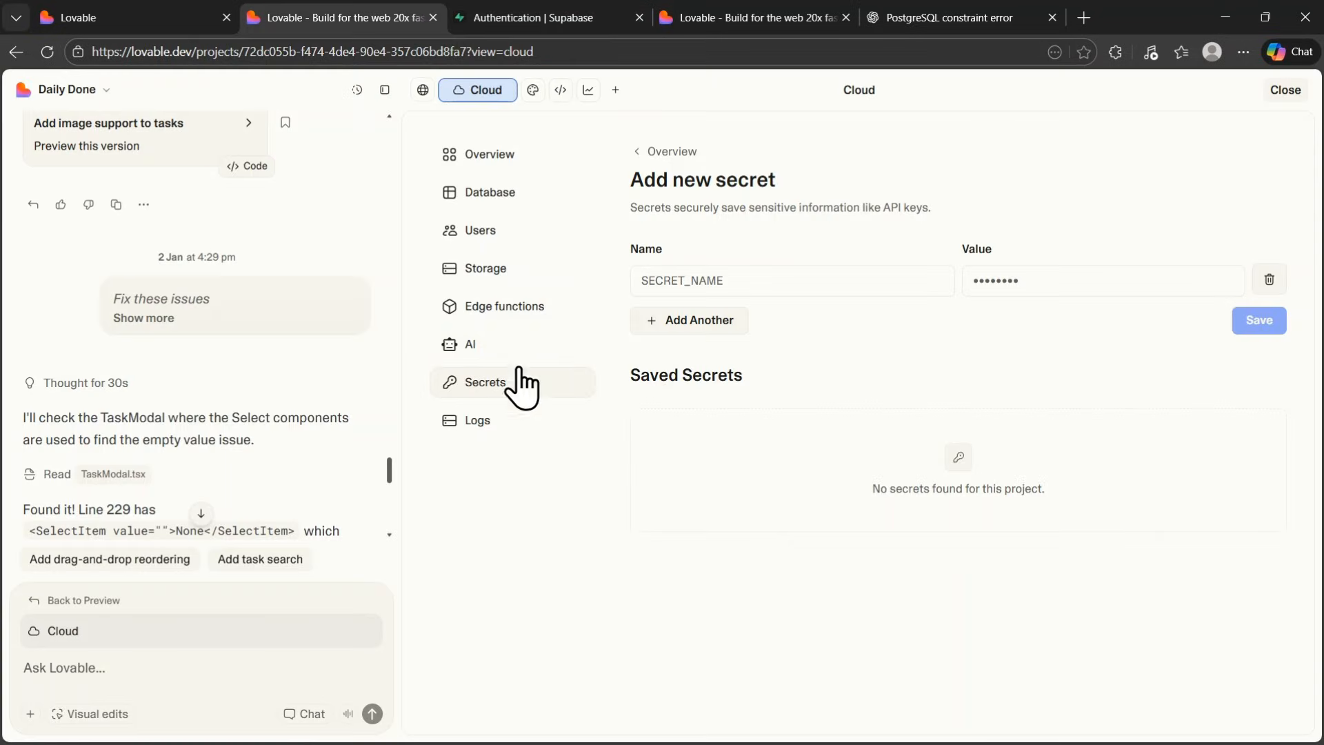
click(422, 91)
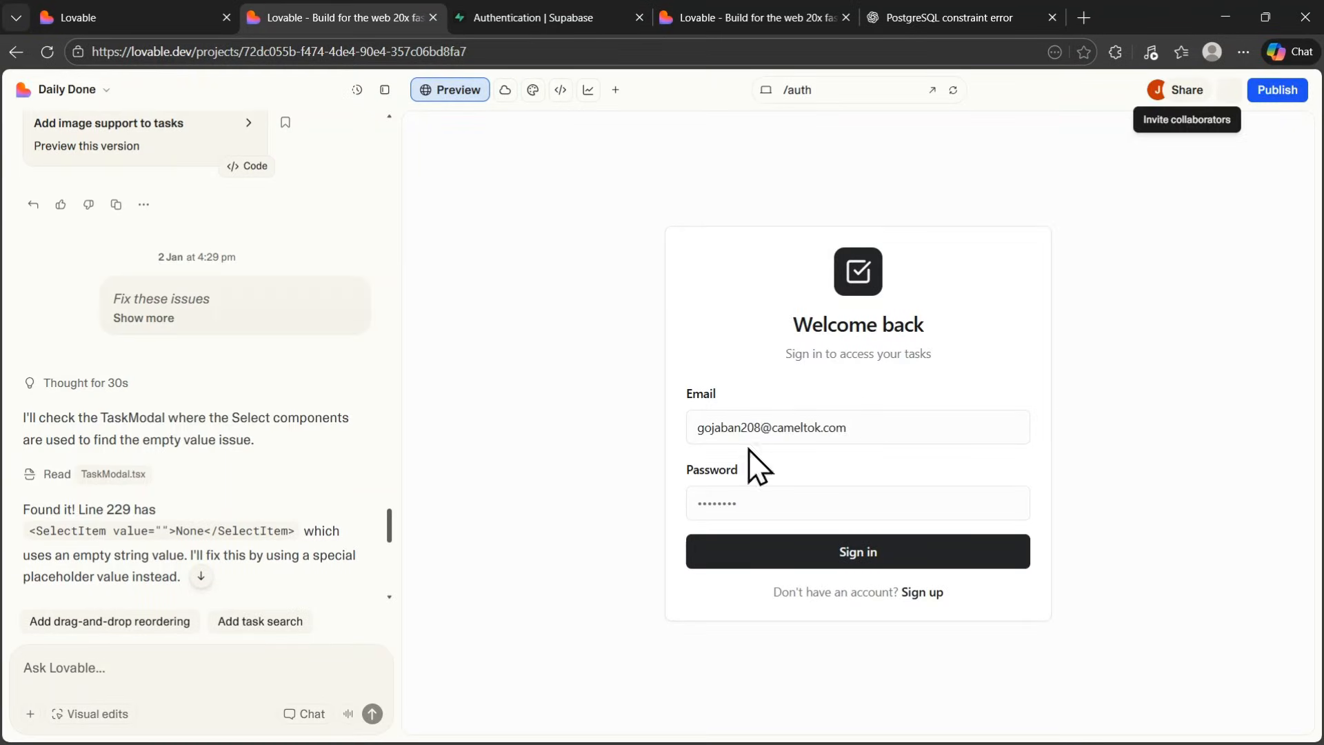
click(748, 498)
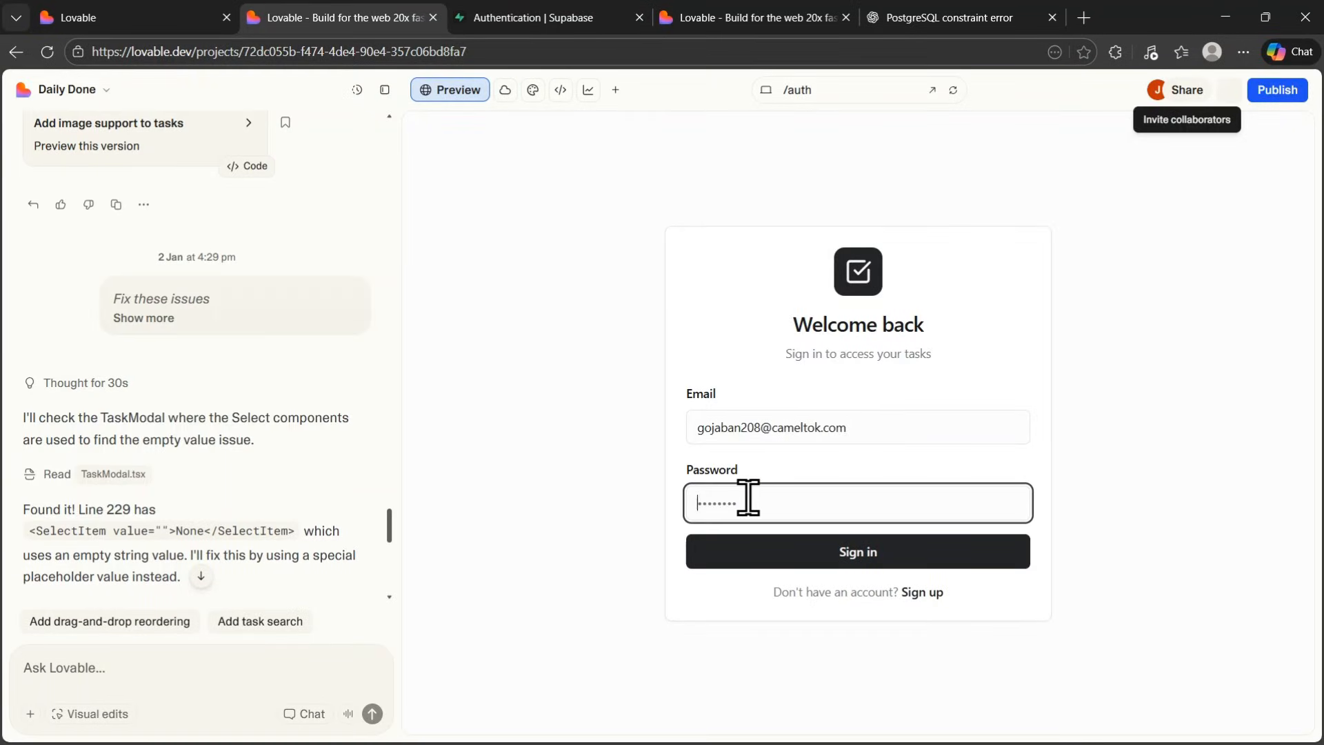
click(924, 593)
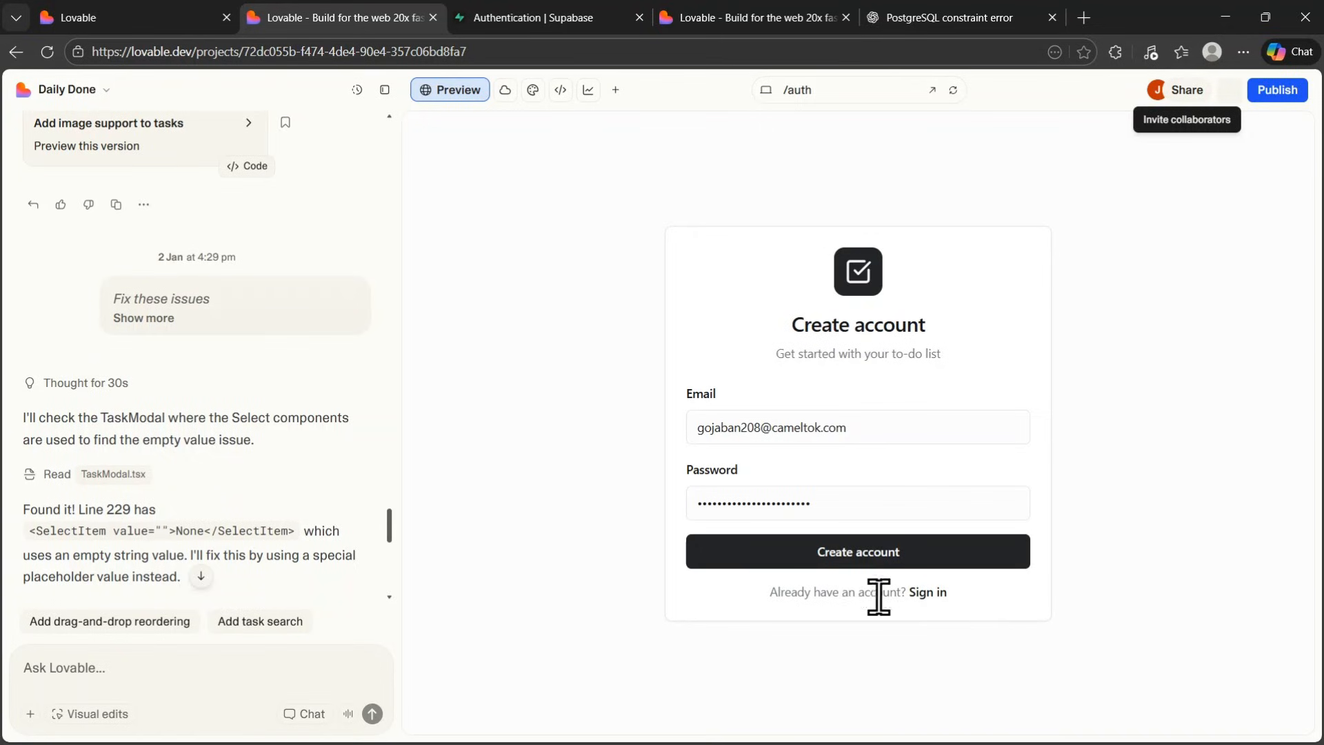
click(850, 550)
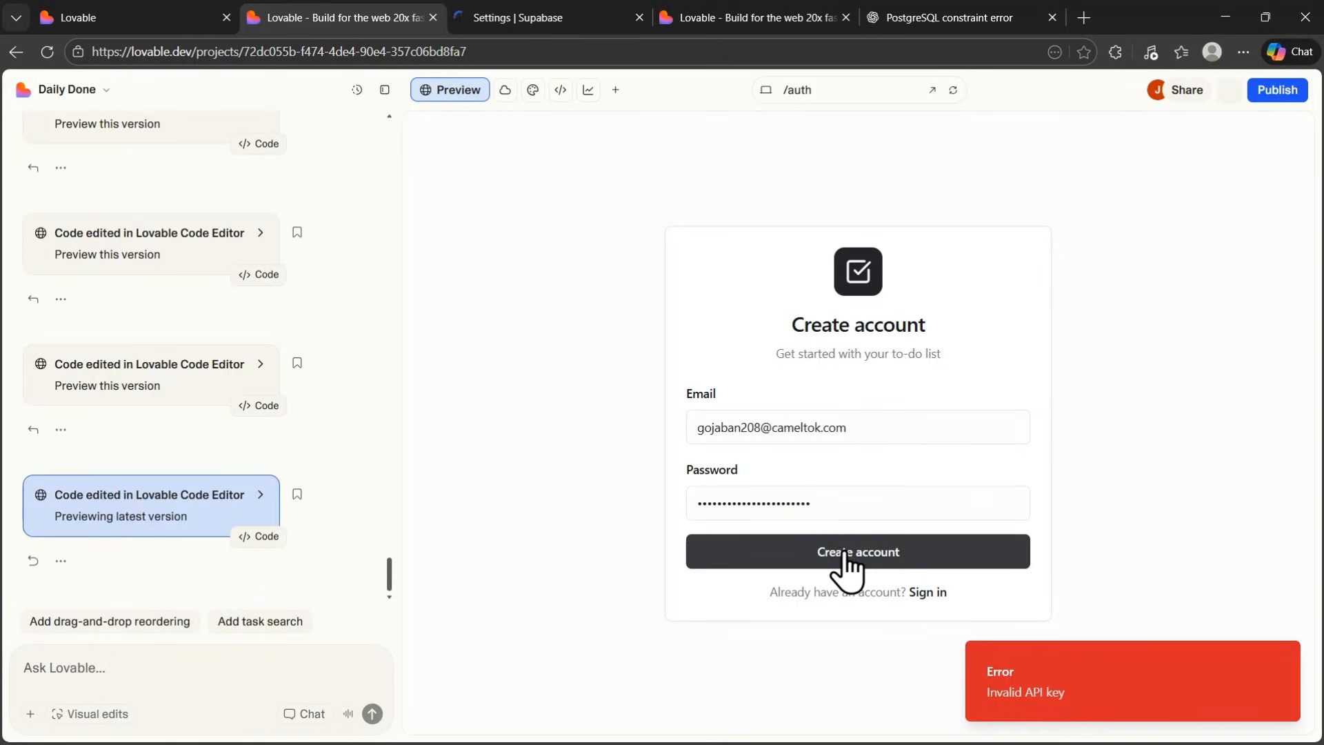
Step: Copy the project ID from the Supabase general settings and replace the VITE_SUPABASE_PROJECT_ID value in Lovable's .env file with it
click(561, 93)
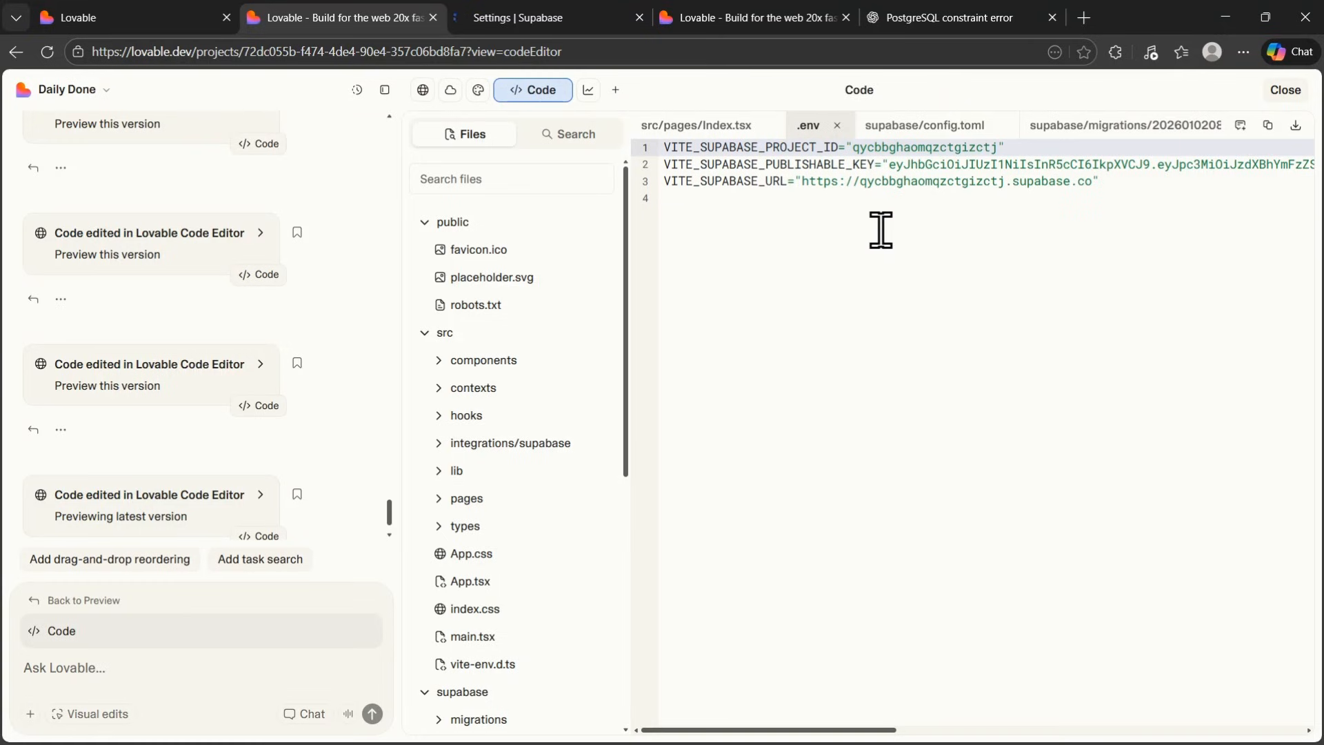
click(934, 245)
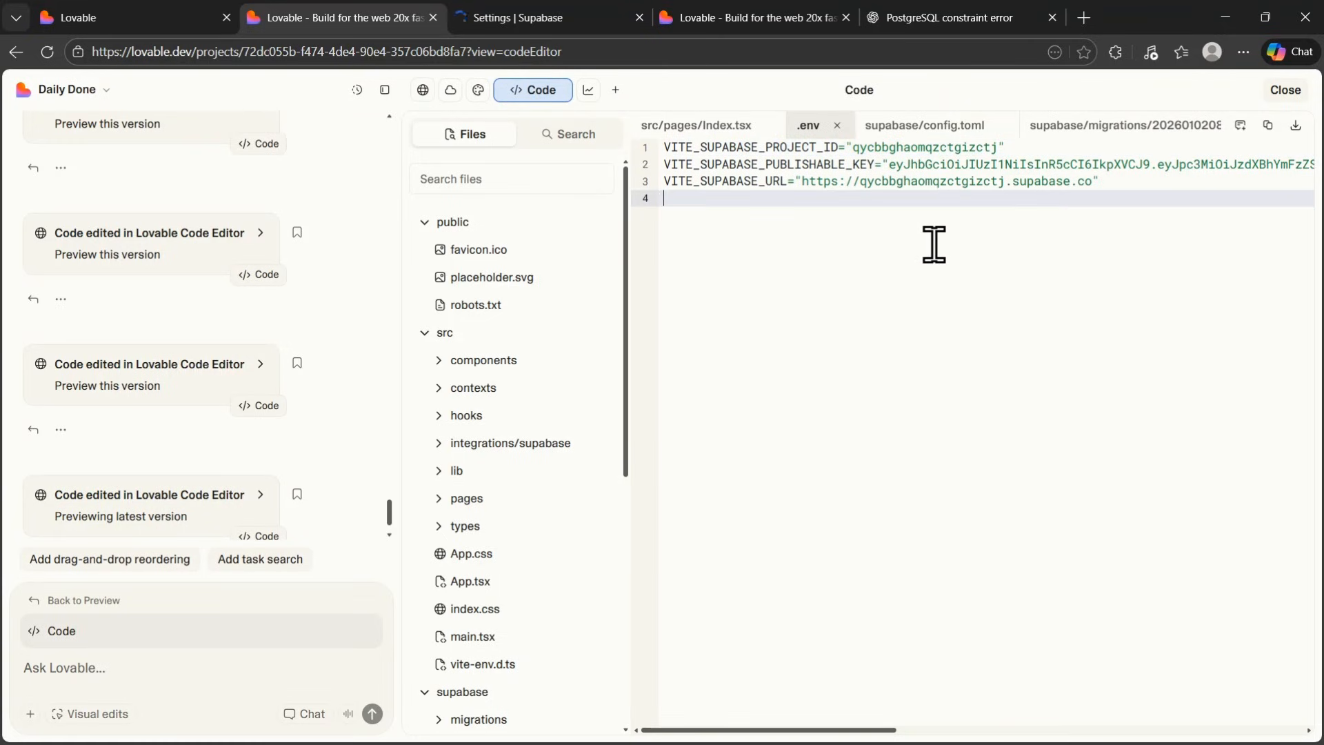
key(ctrl+Tab)
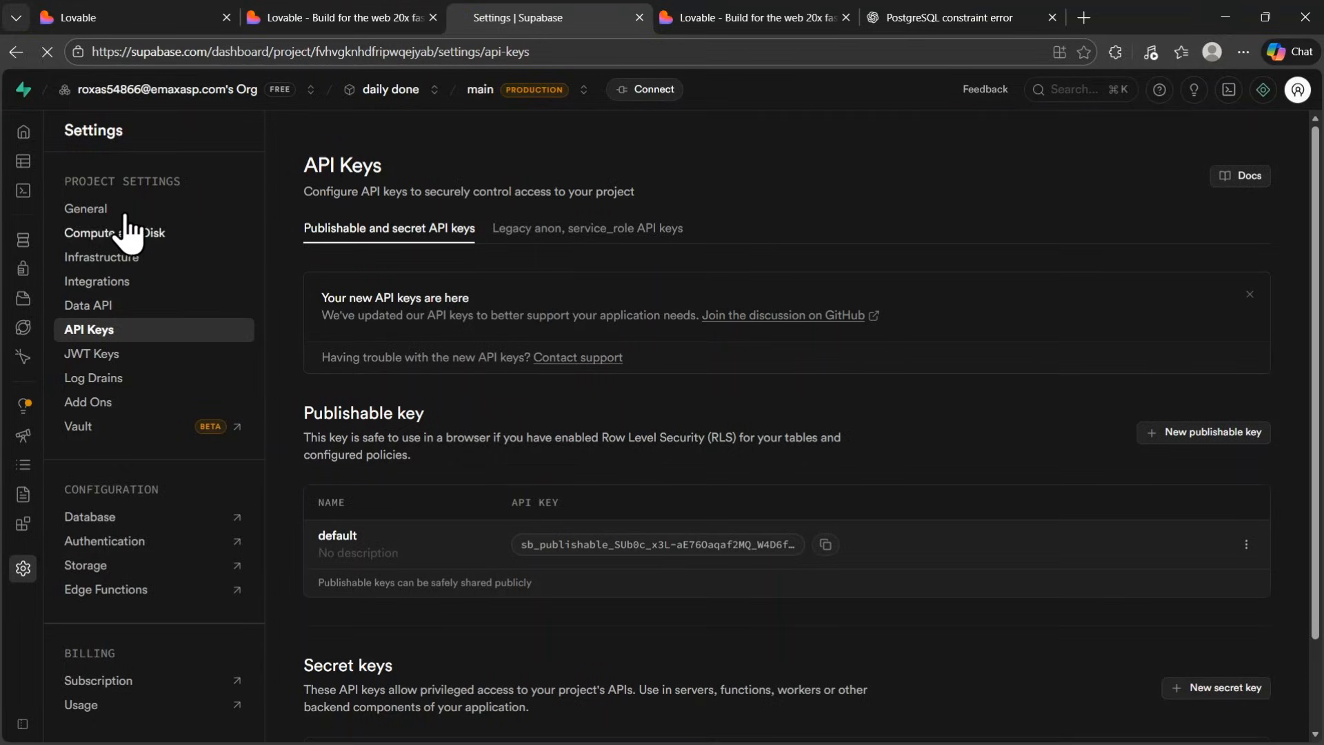
click(124, 210)
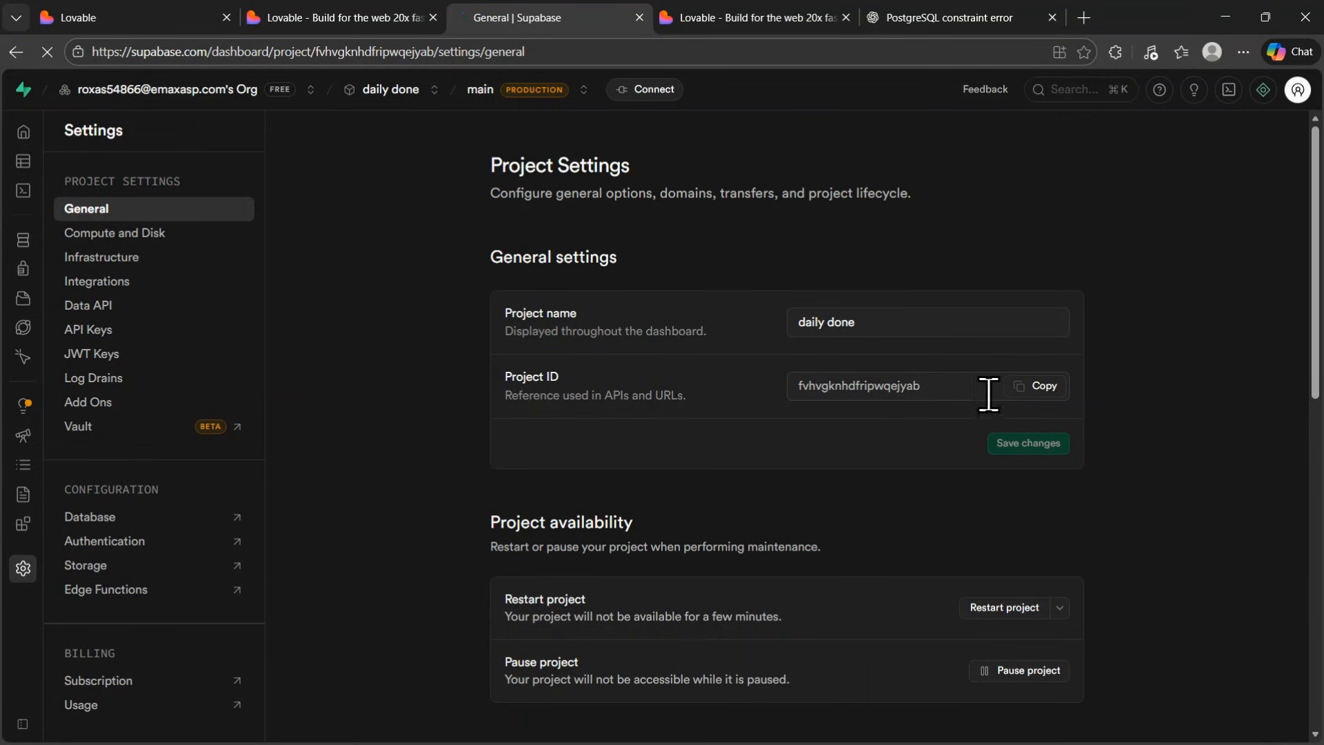
click(1034, 386)
click(335, 5)
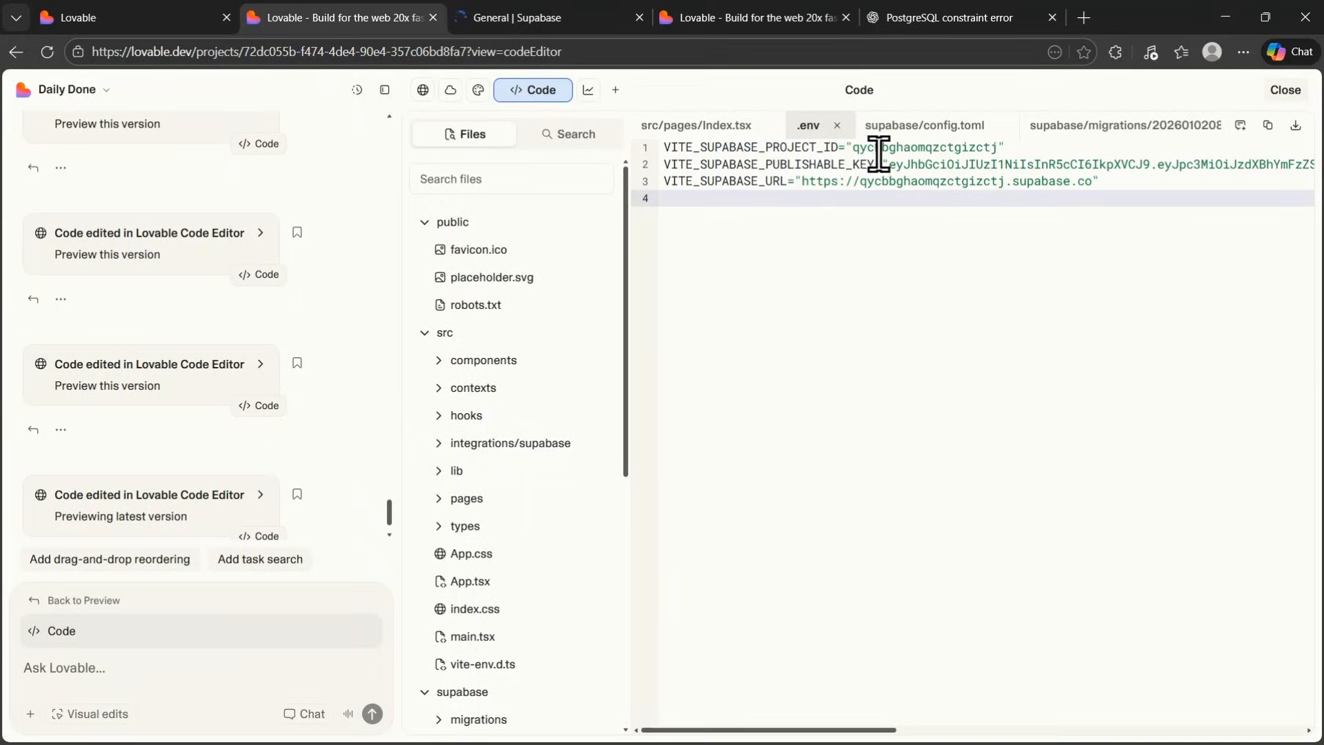
drag(855, 149, 974, 149)
right_click(980, 147)
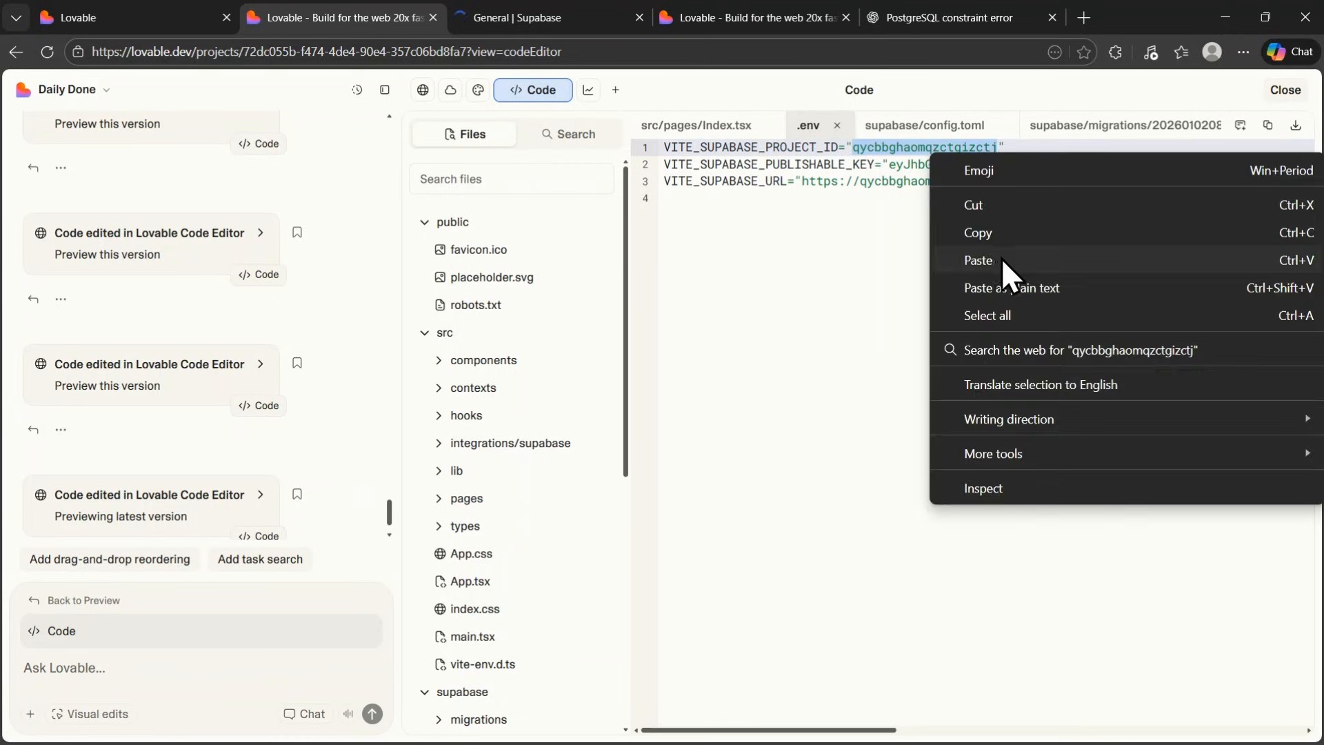
click(998, 259)
Step: Replace the project ID inside the VITE_SUPABASE_URL address in .env with the copied Supabase project ID
drag(862, 183, 978, 182)
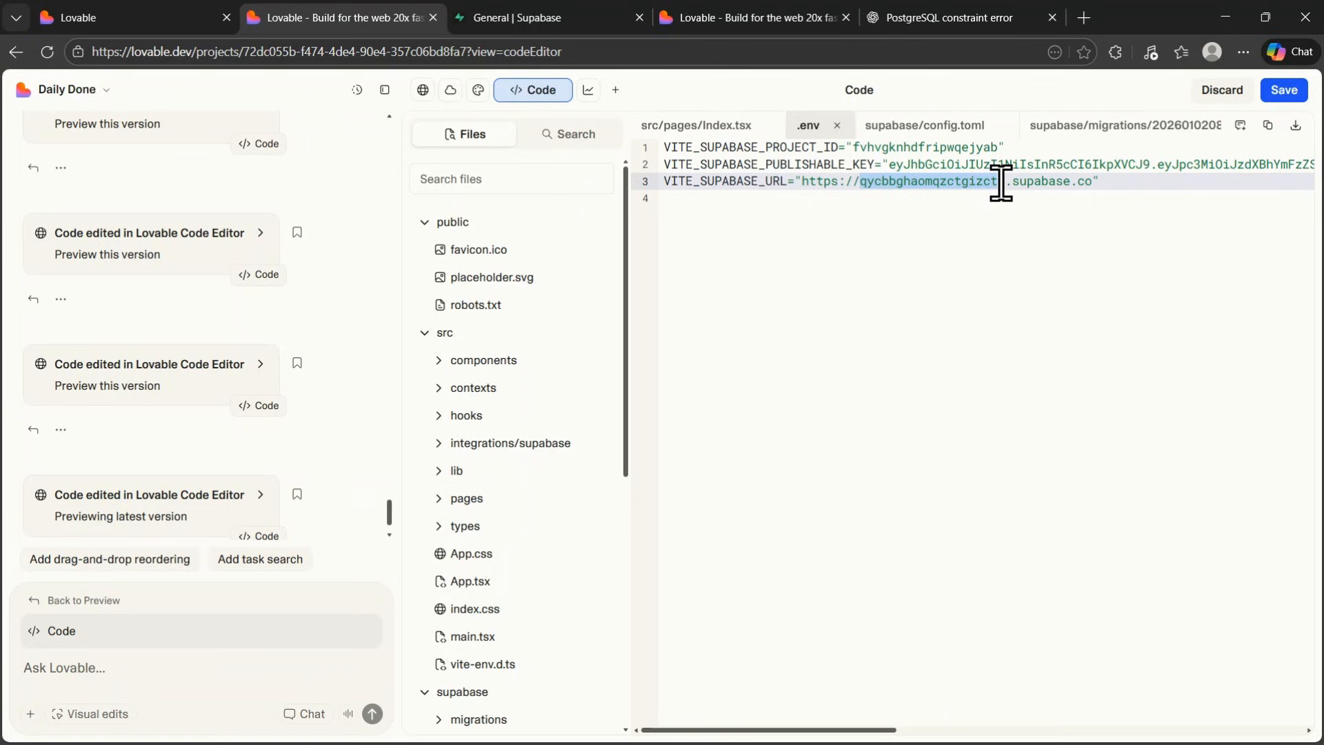
click(997, 184)
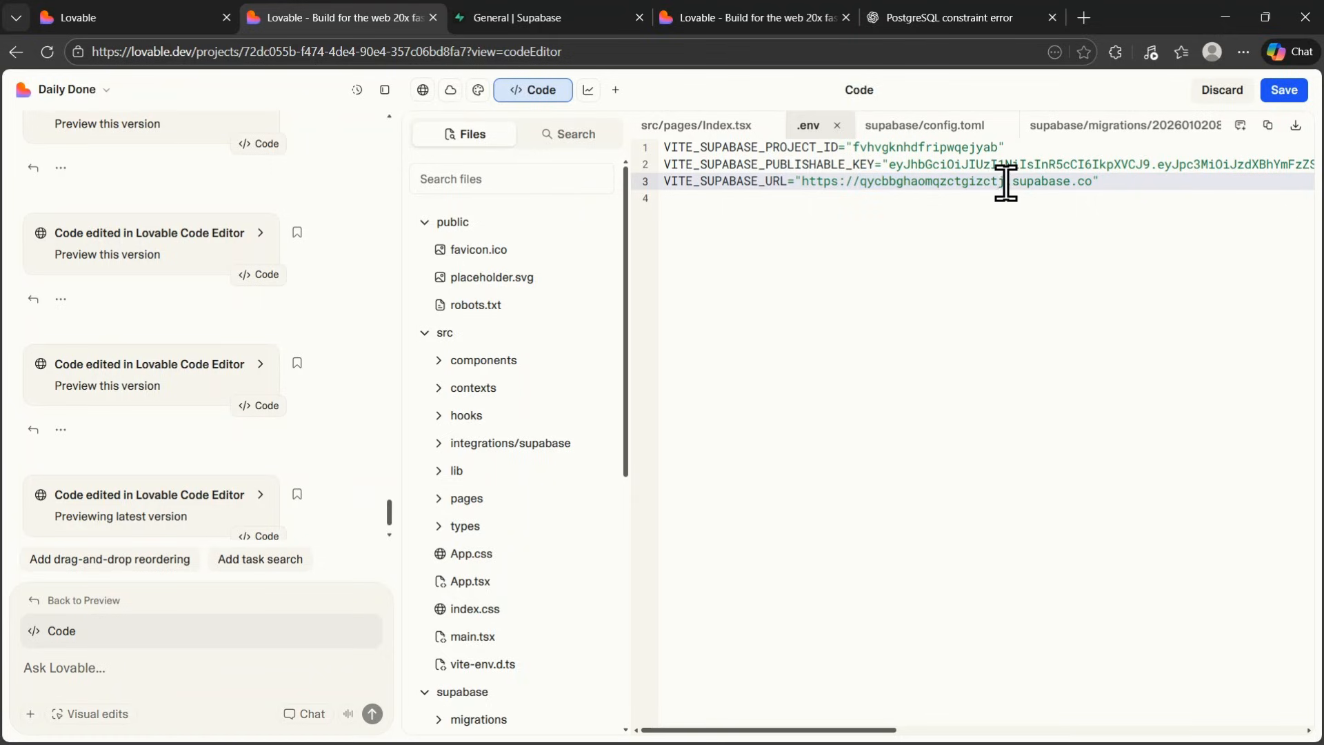
drag(995, 183, 868, 184)
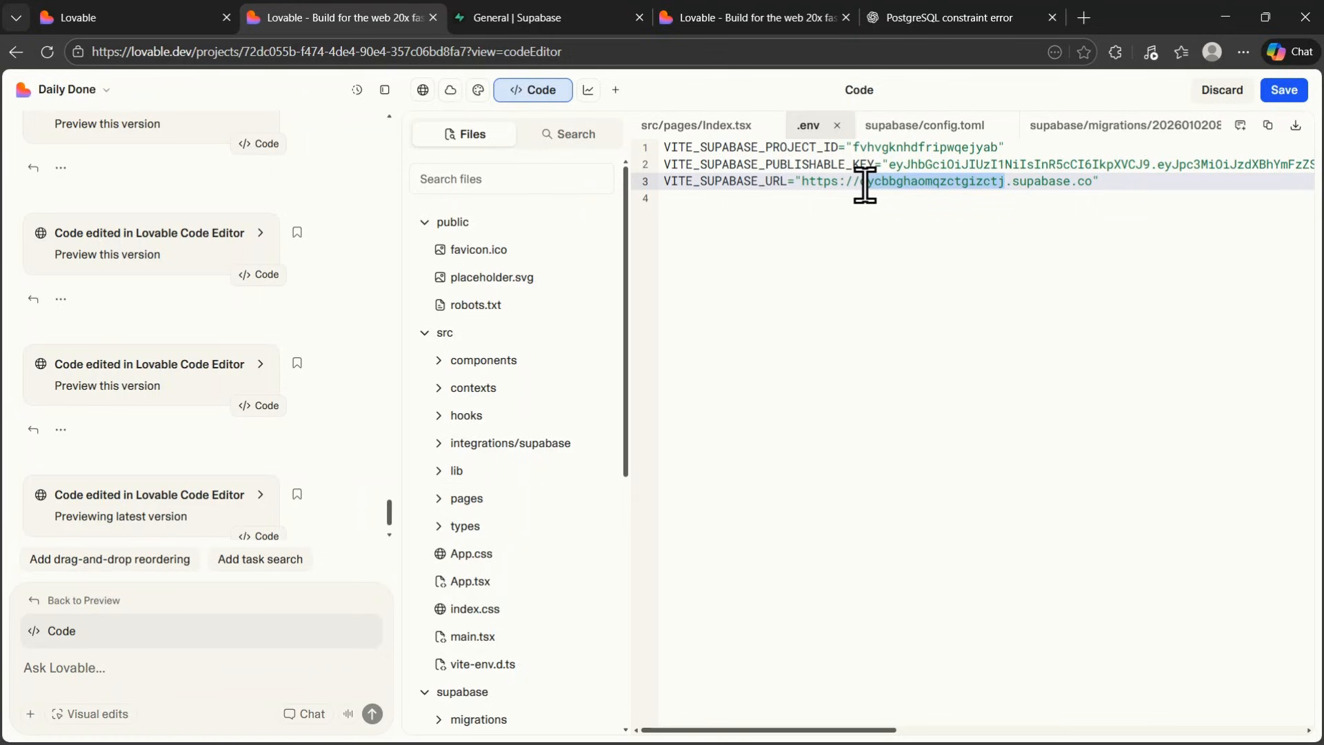
key(ctrl+v)
click(846, 228)
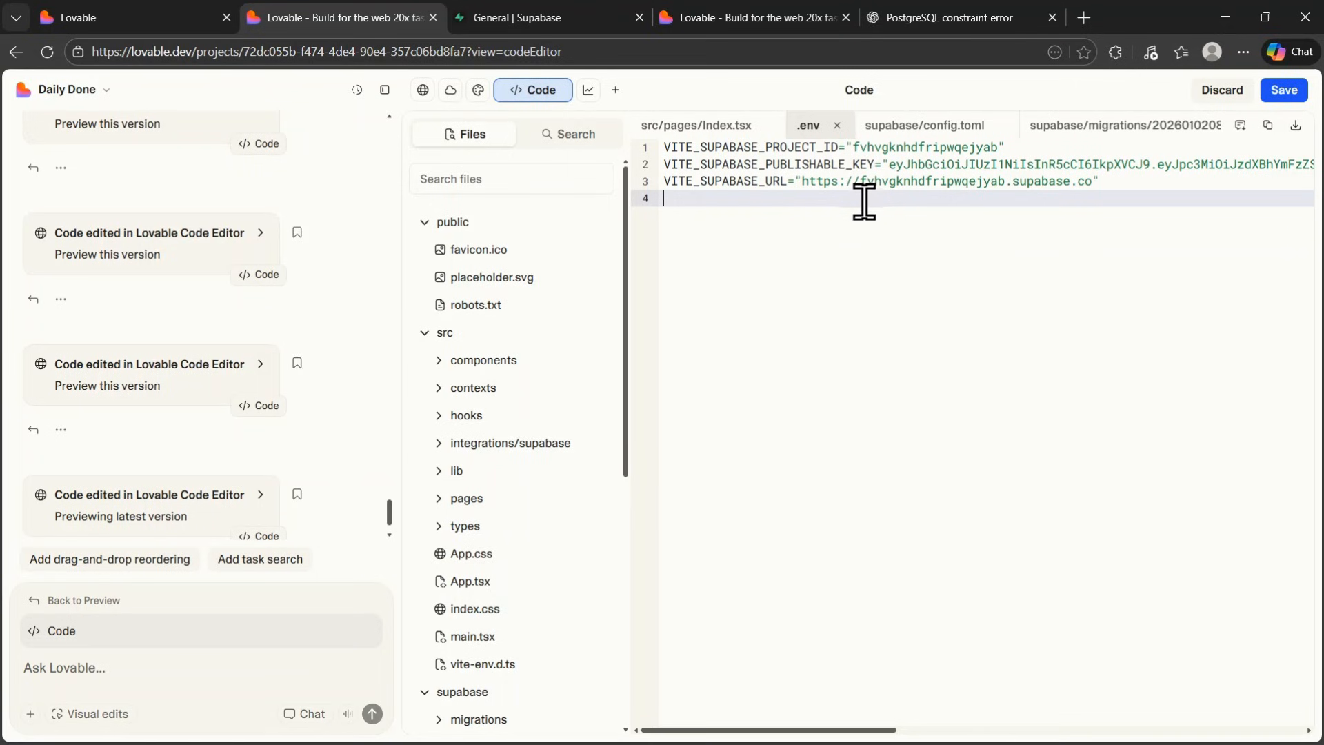
Step: Copy the default publishable key from Supabase, paste it as the VITE_SUPABASE_PUBLISHABLE_KEY value in Lovable's .env file, and save the file
click(549, 28)
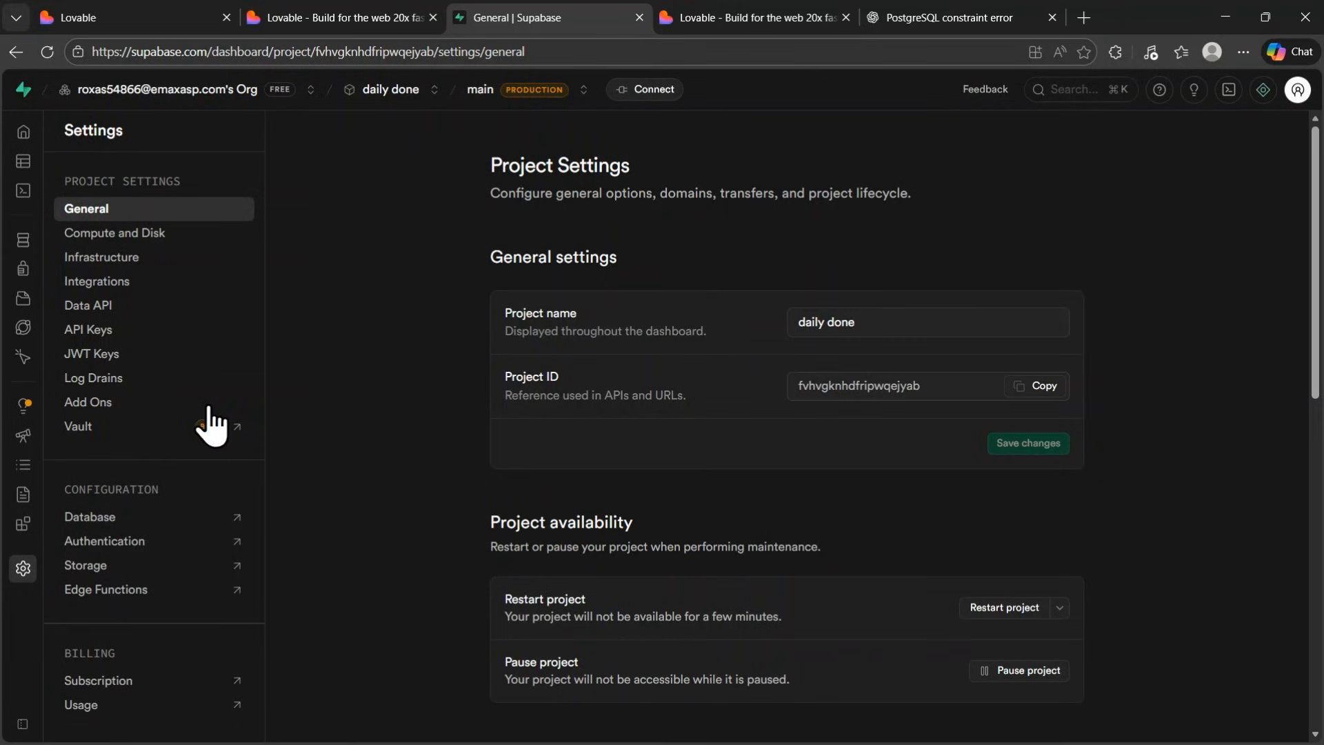
click(105, 332)
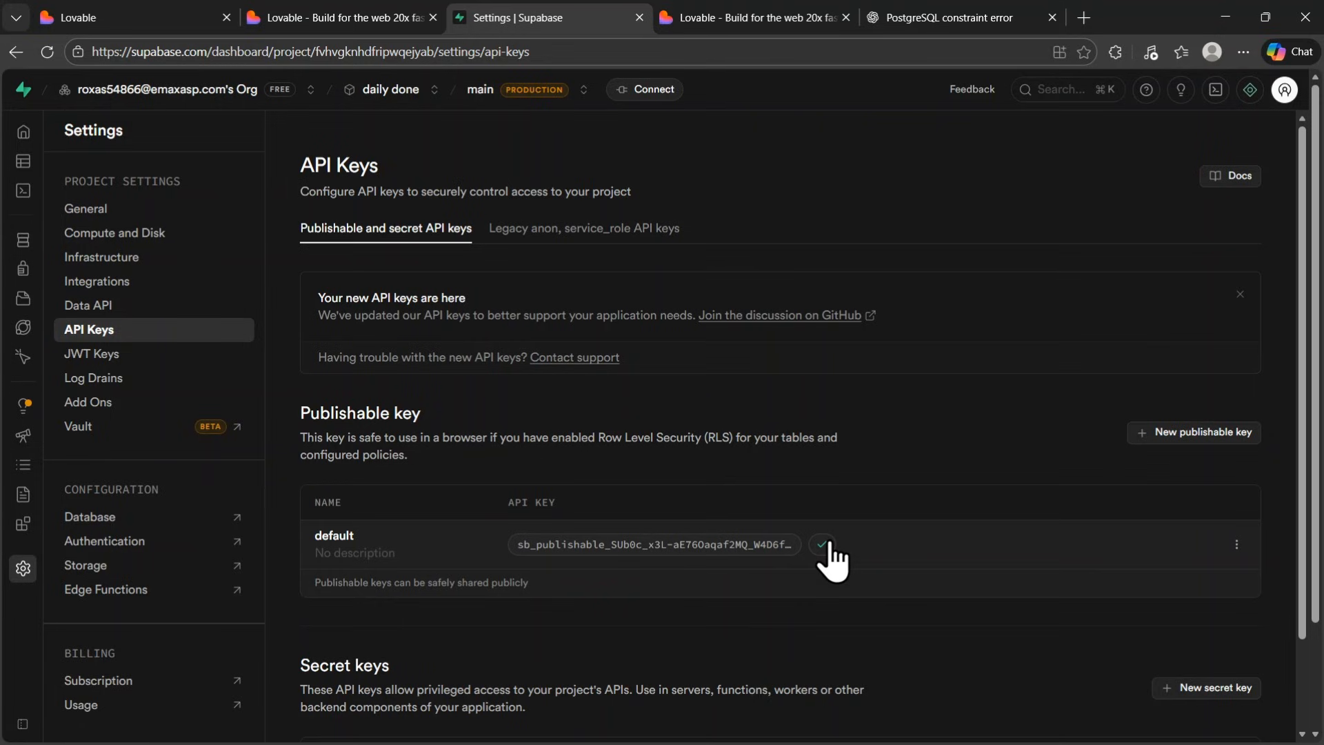
click(328, 17)
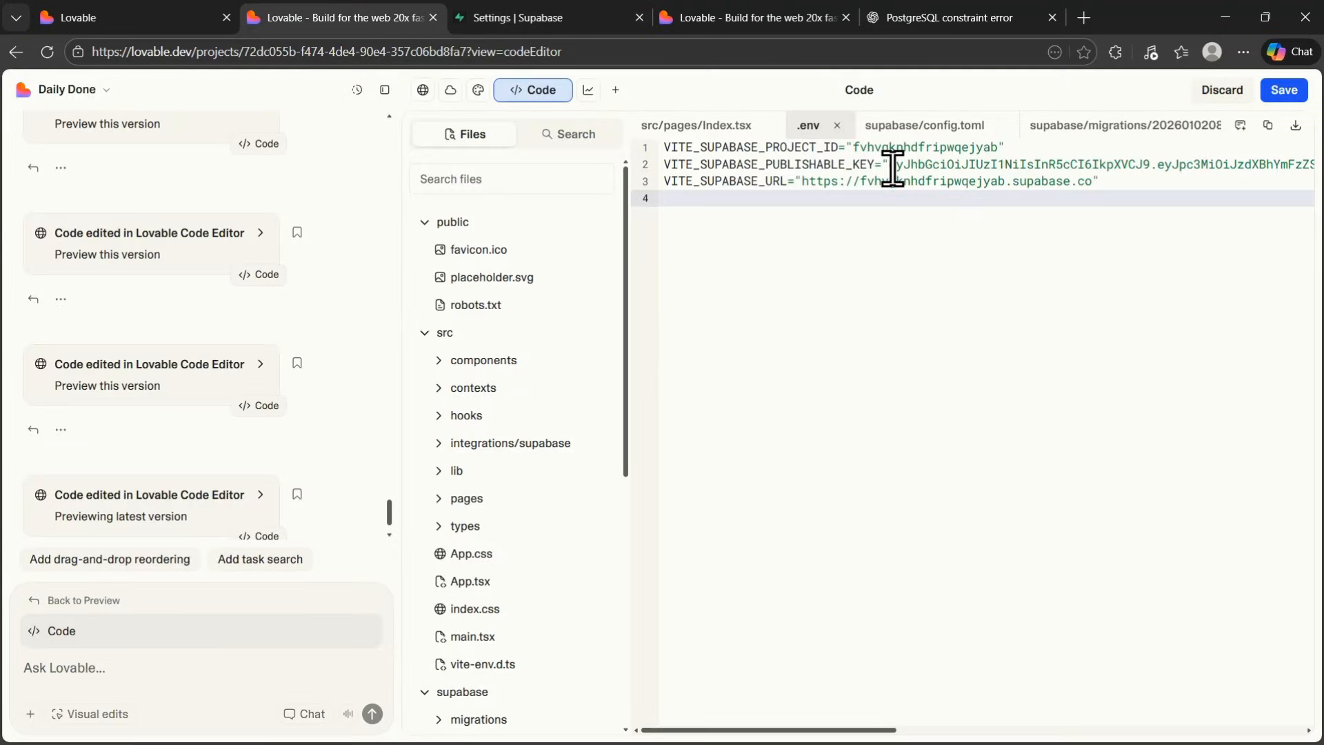
drag(893, 169, 1293, 170)
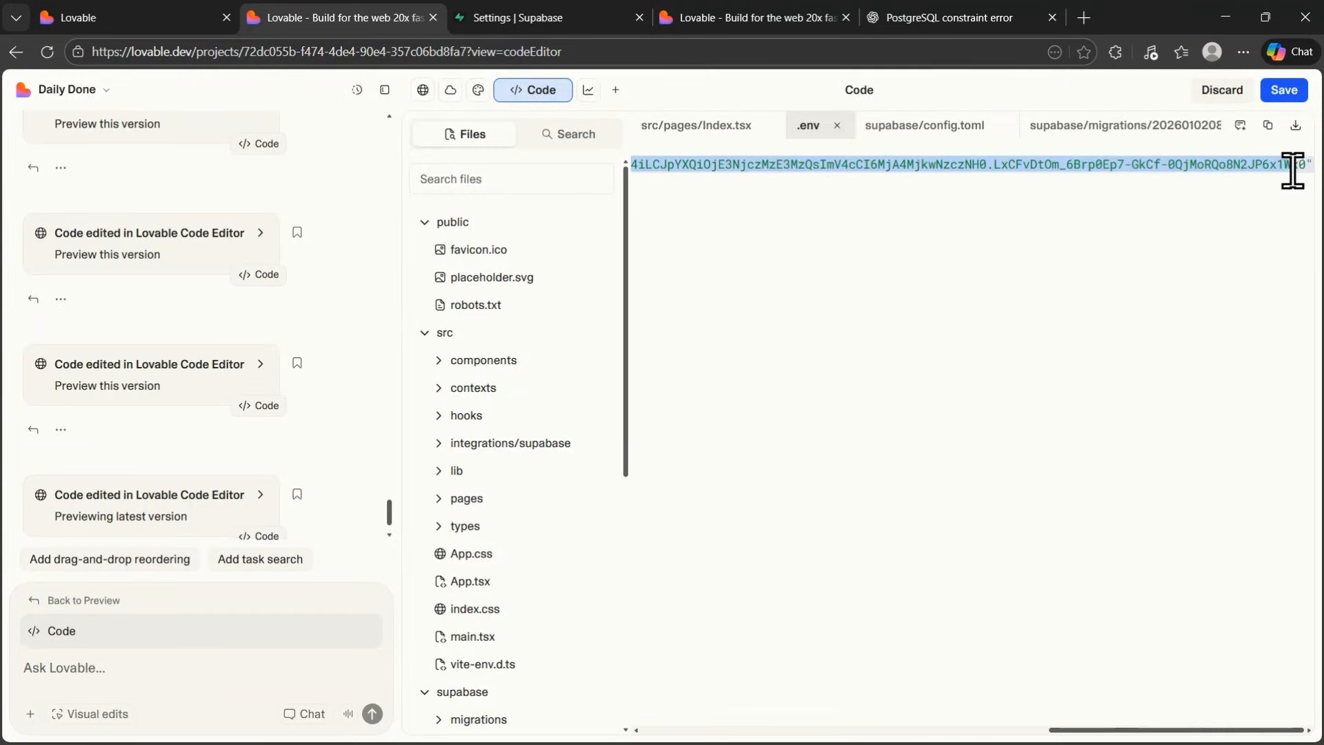
right_click(1281, 174)
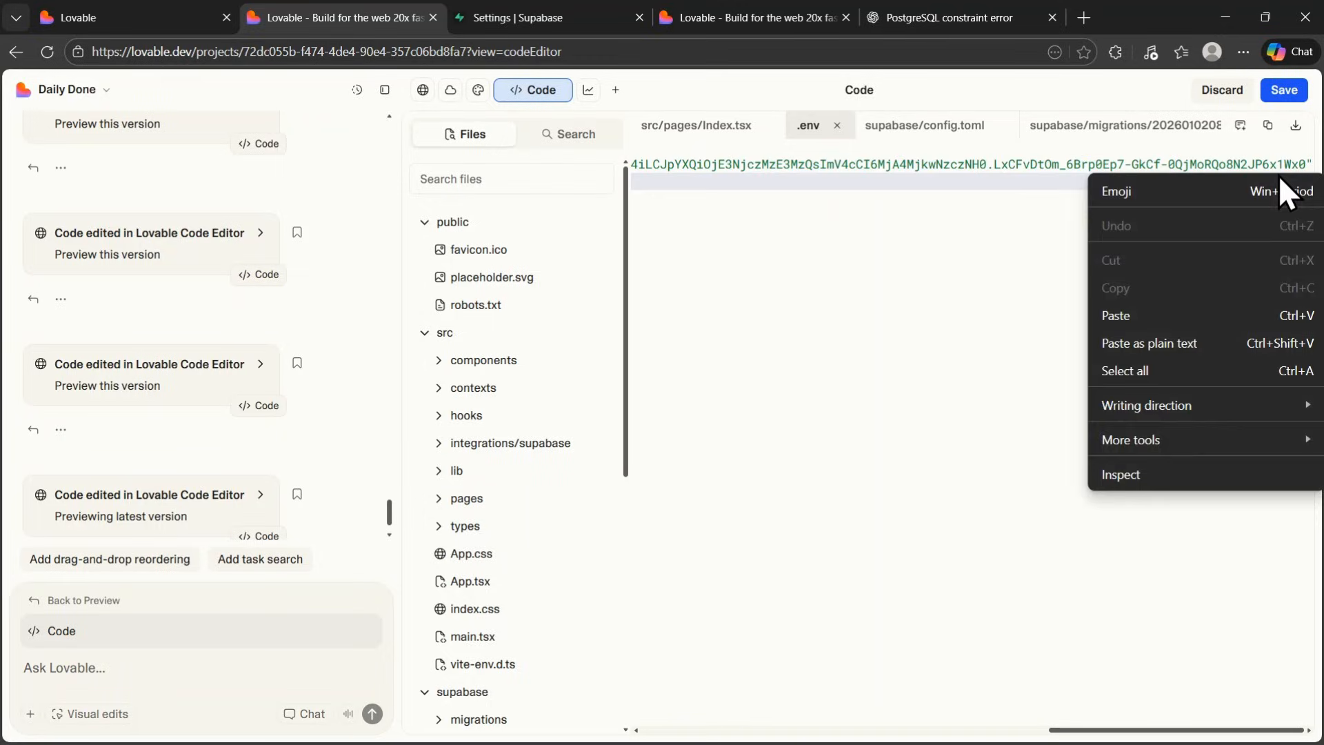
double_click(1300, 167)
right_click(1300, 168)
click(865, 284)
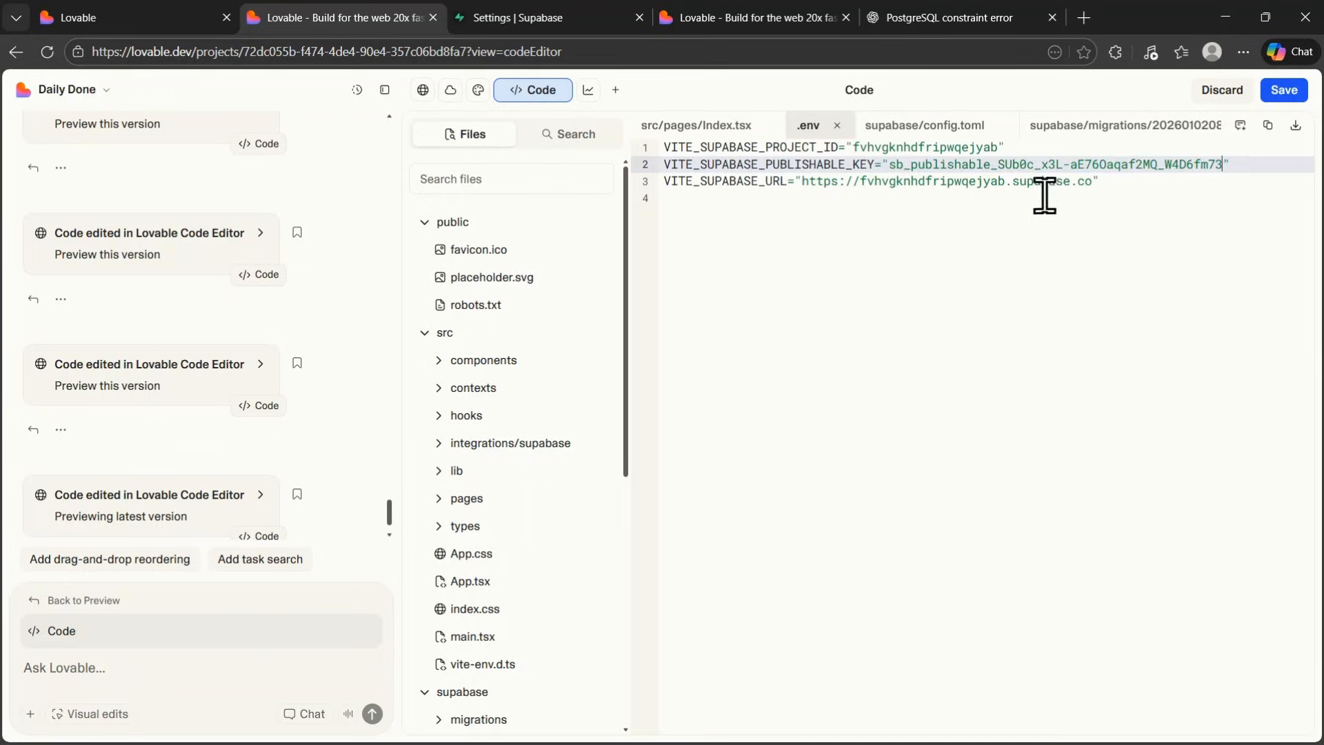
click(1281, 91)
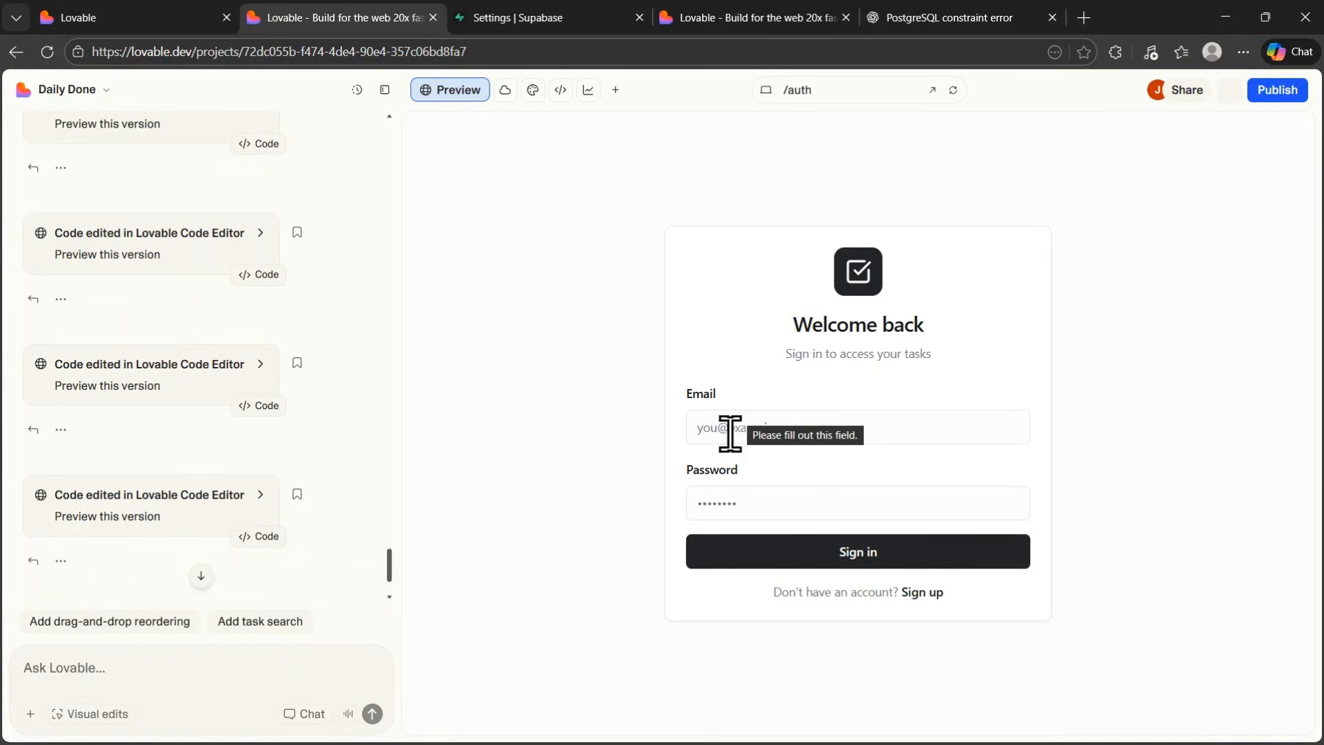
Step: Switch the preview's sign-in form to sign-up, fill in the e-mail and account password, and create the account
click(920, 594)
click(749, 498)
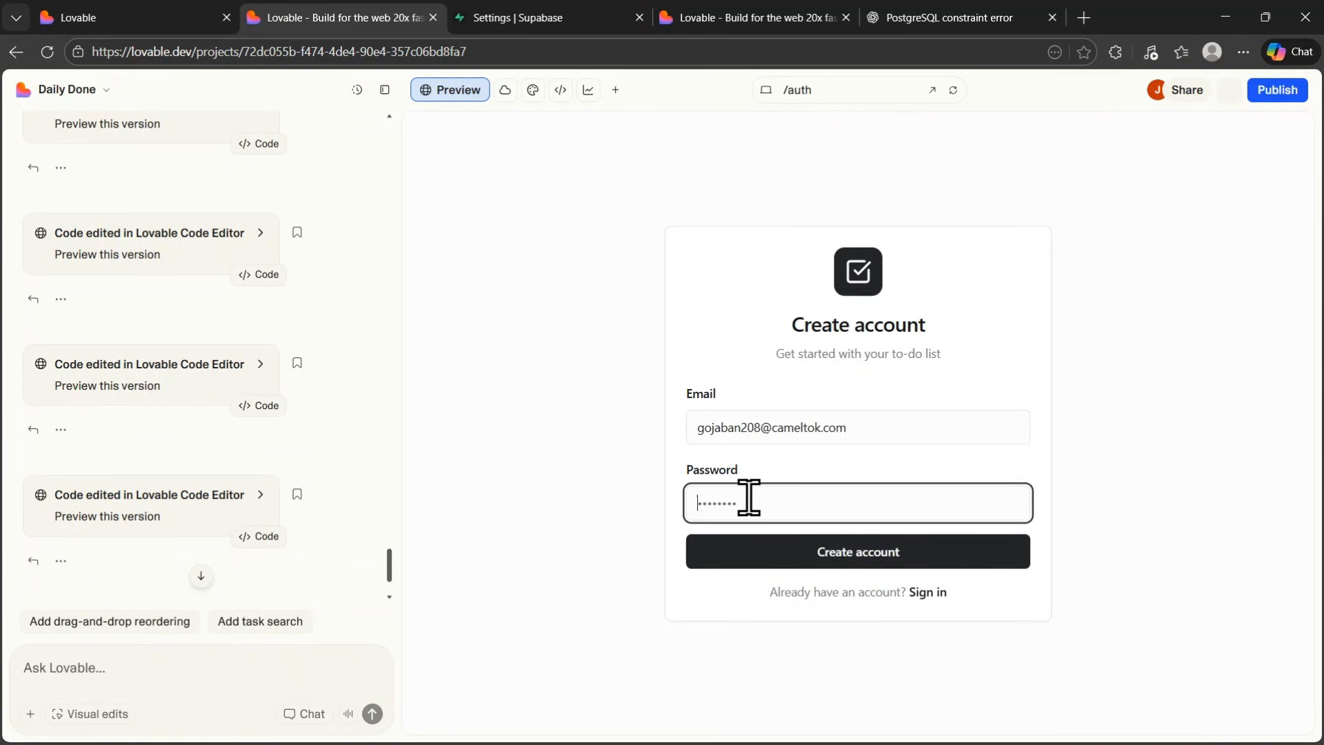
key(ctrl+v)
click(809, 550)
Step: Create a "Video edit" task due Jan 14, 2026 with High priority, category Work and an image, and list all tasks
click(1165, 136)
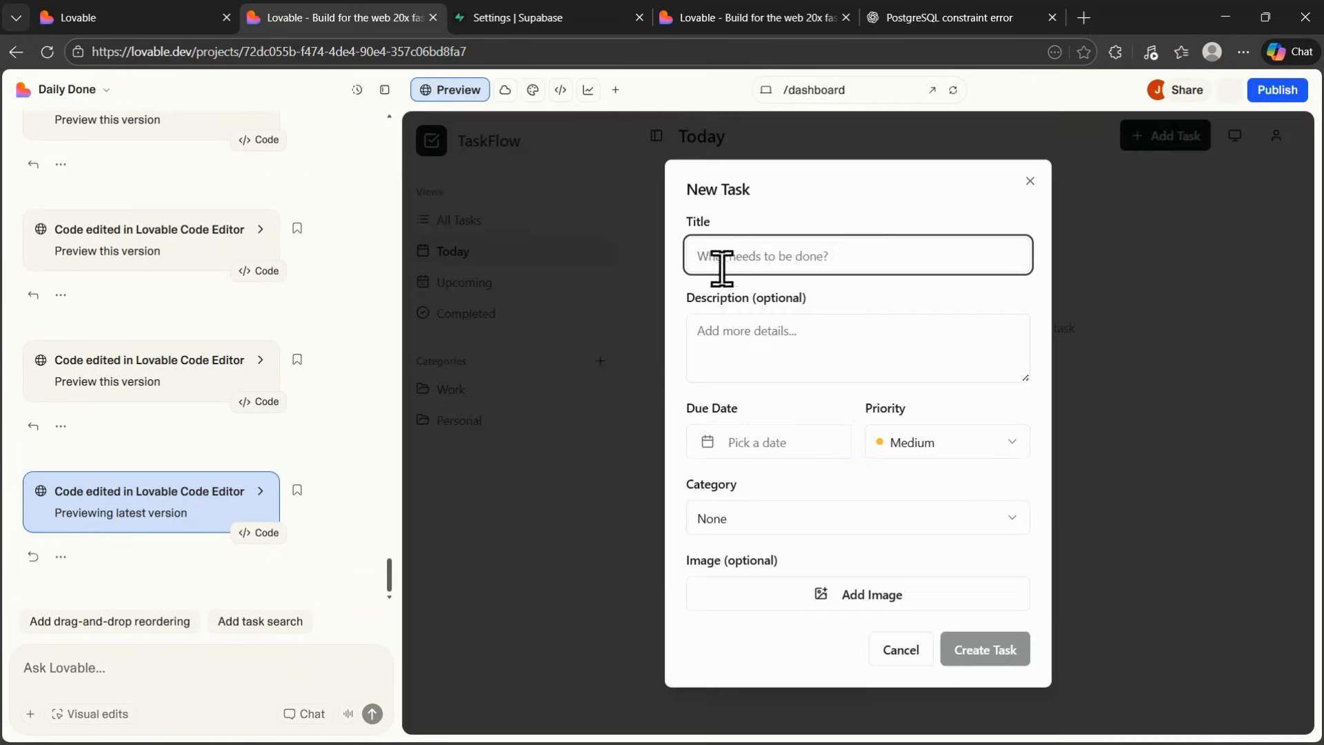
text(Video edit)
click(784, 435)
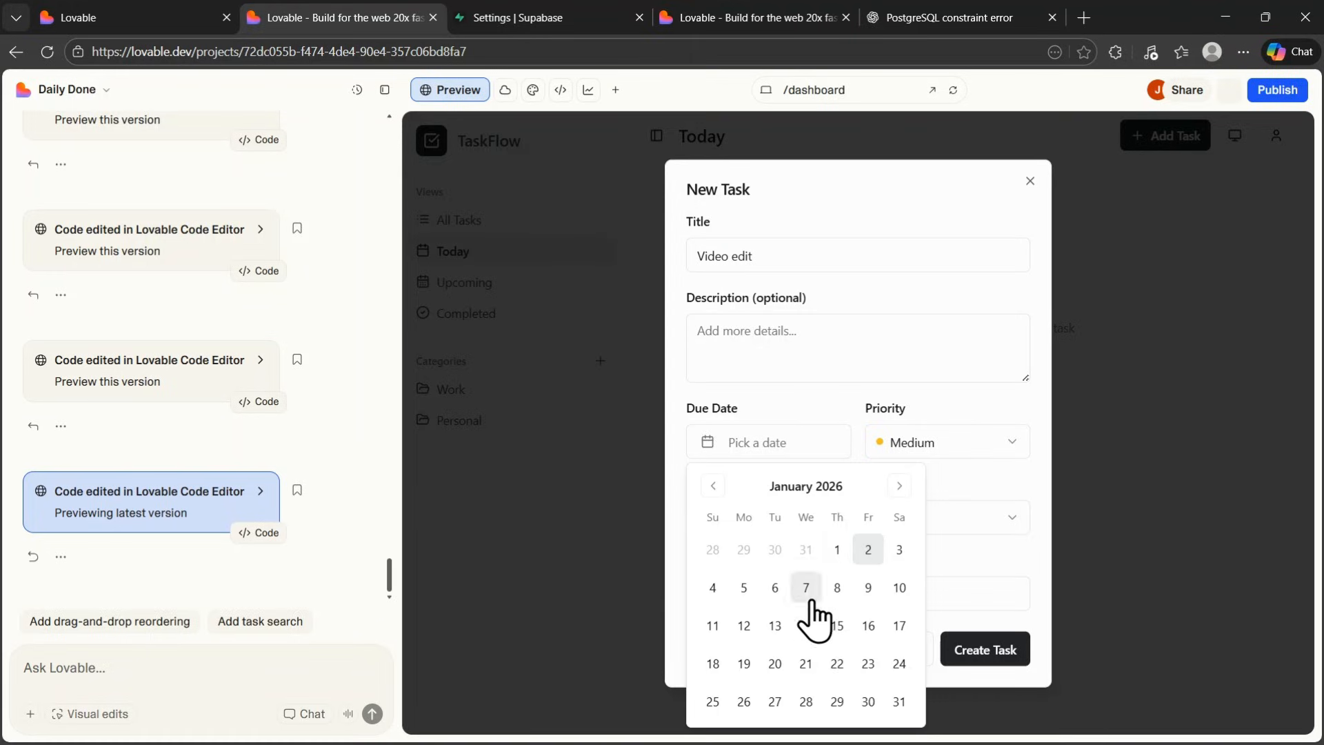
click(811, 620)
click(958, 443)
click(926, 537)
click(811, 521)
click(734, 583)
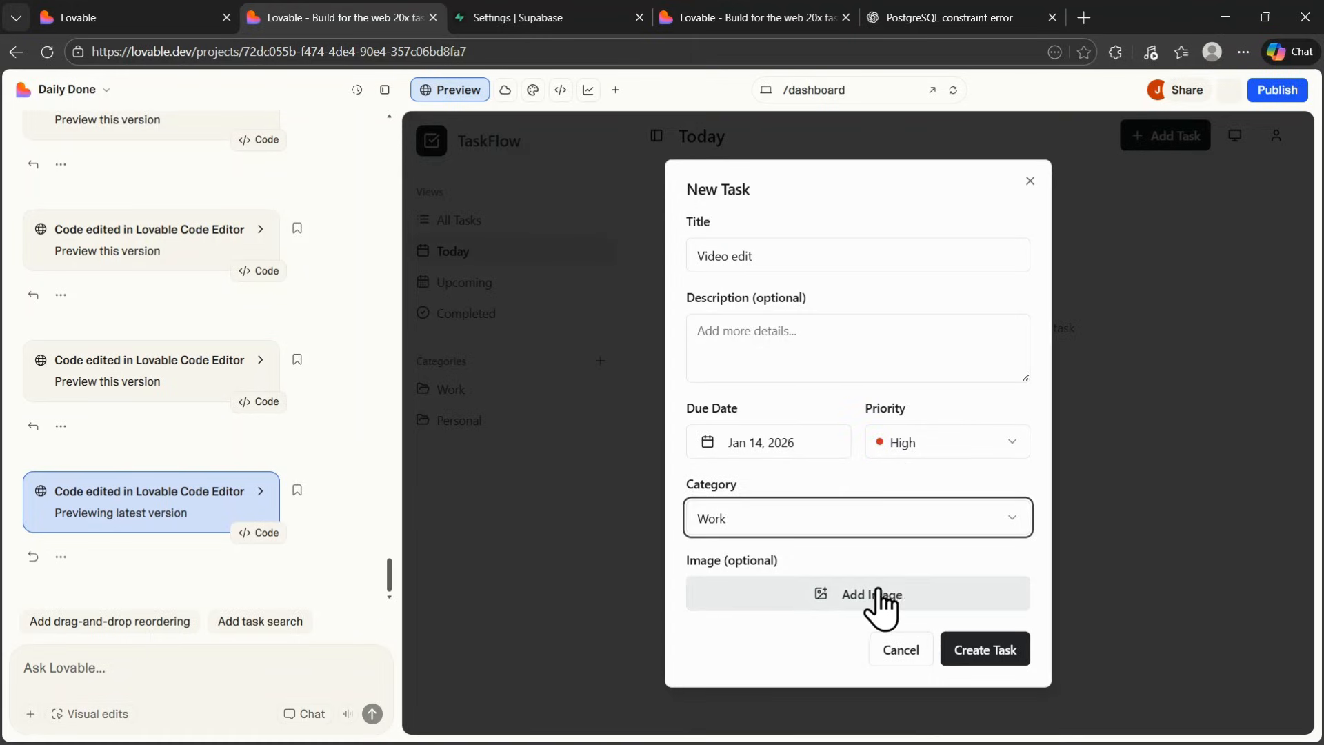
click(966, 658)
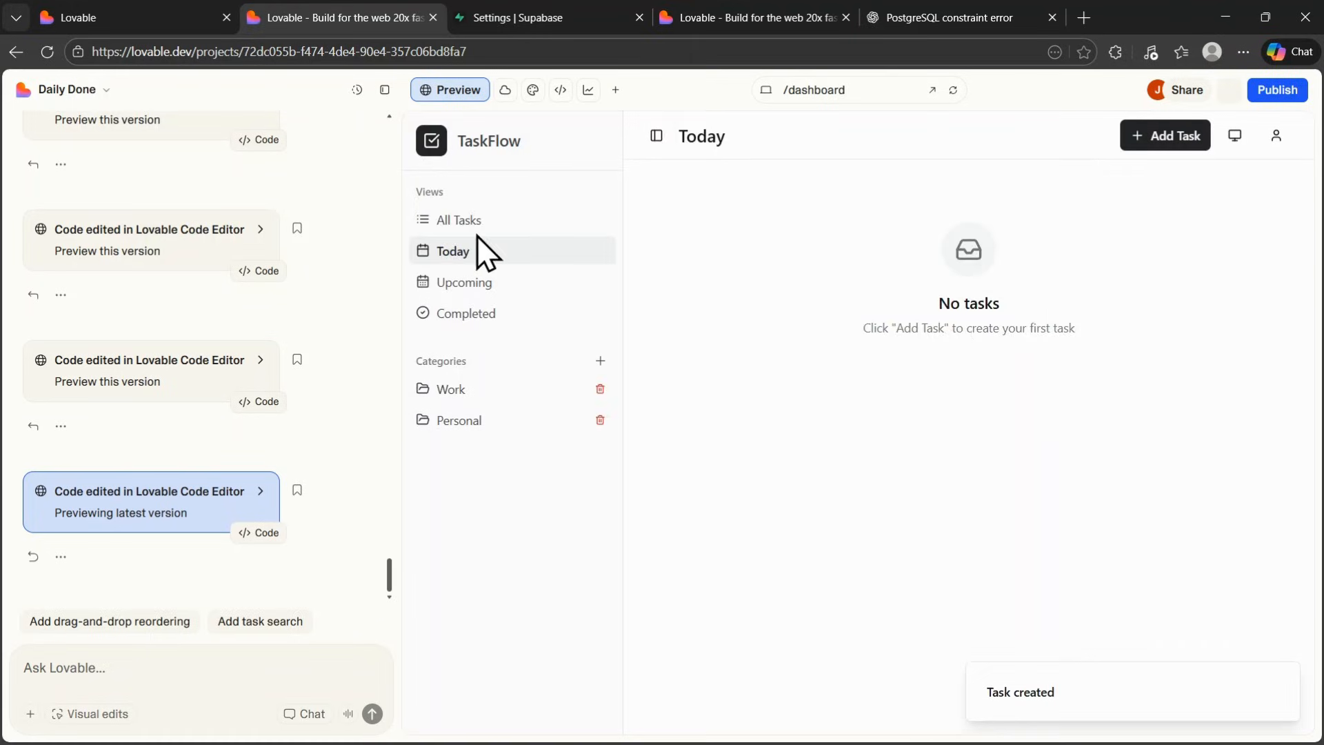
click(463, 219)
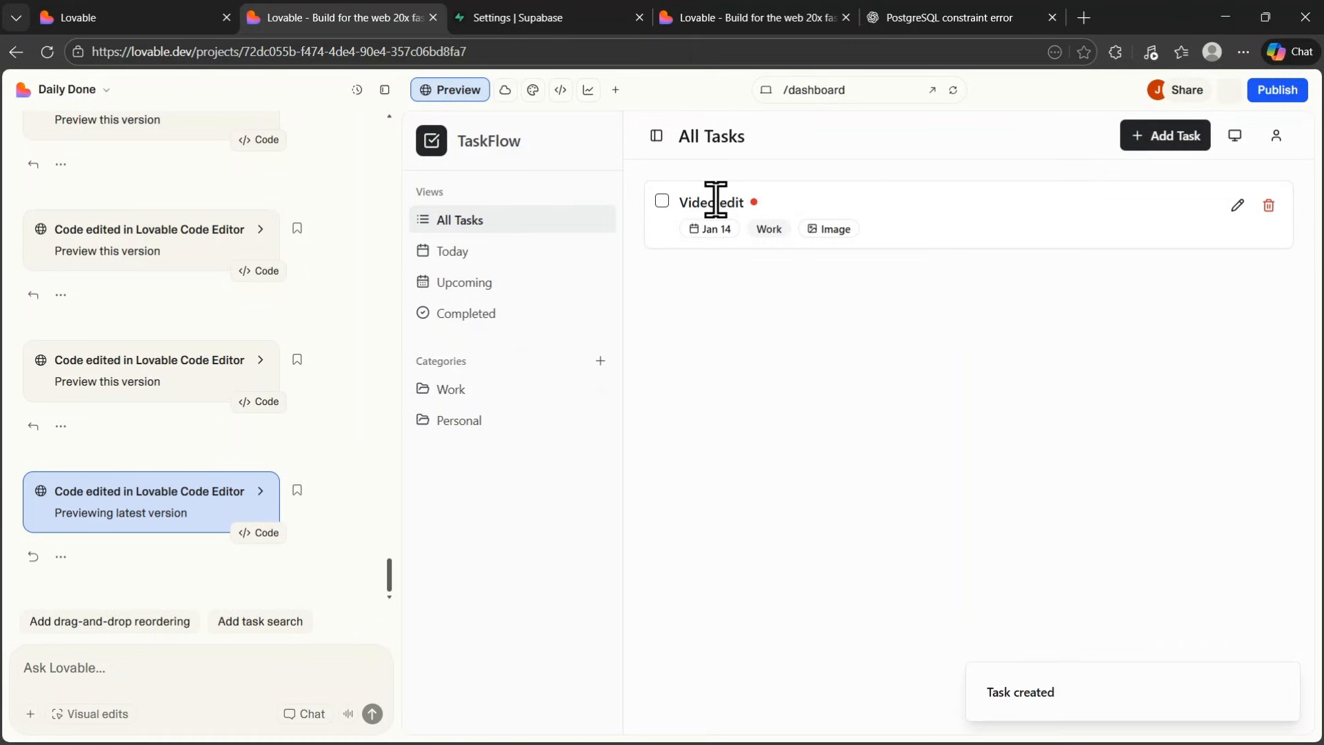
triple_click(715, 201)
Step: View the authentication users in Supabase and open the details of the newly signed-up user
click(516, 16)
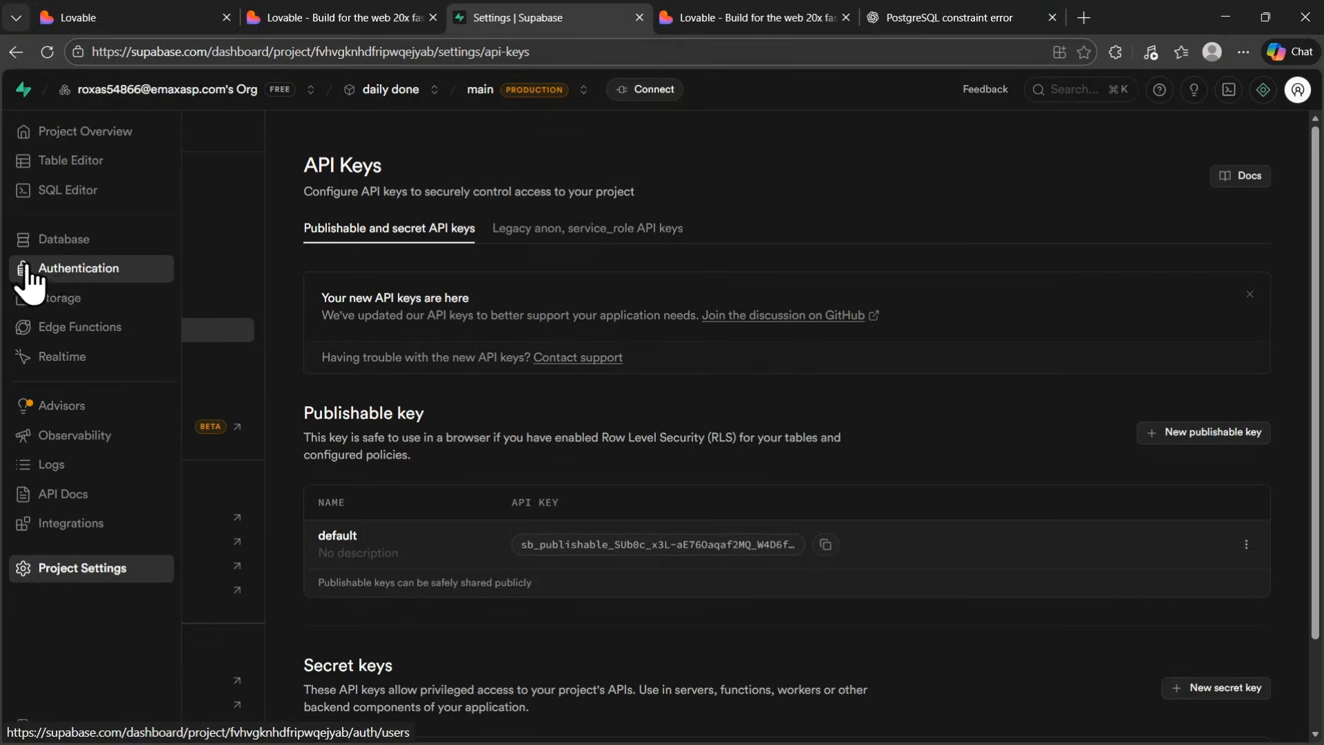
click(86, 243)
click(86, 276)
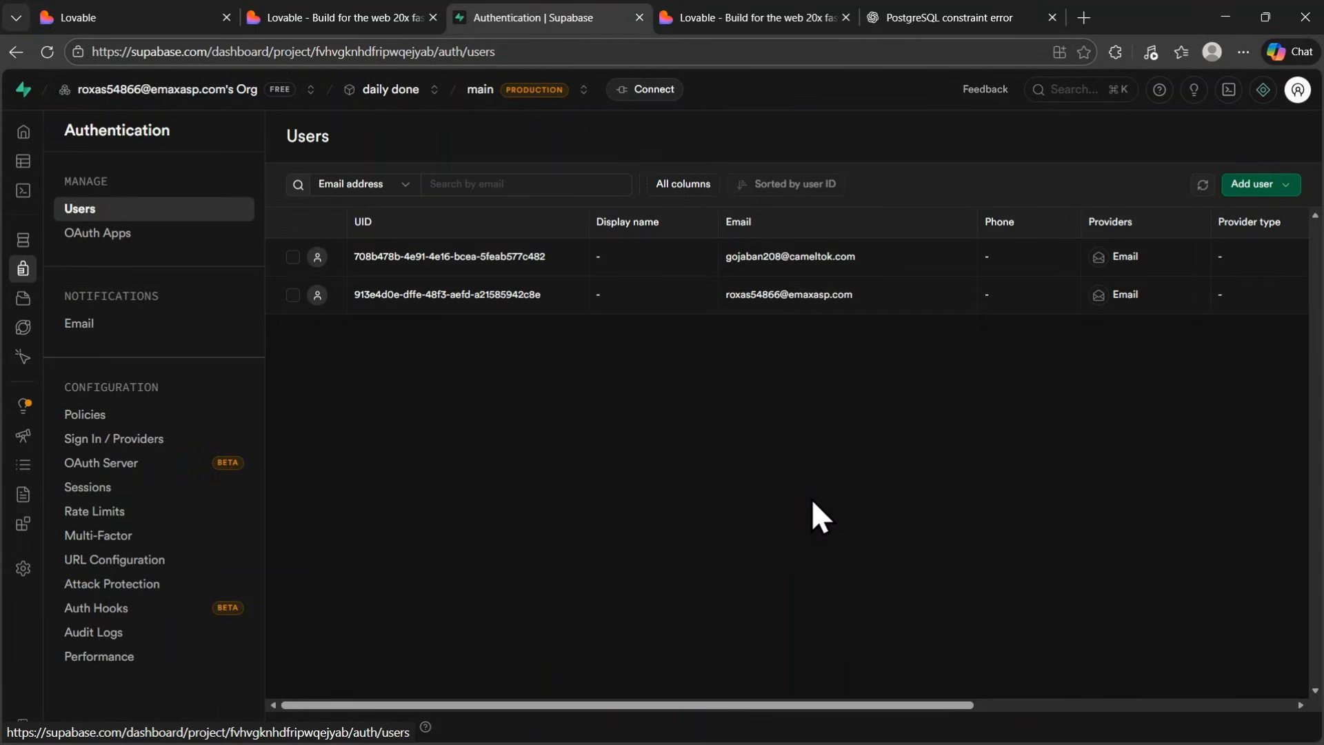
click(801, 269)
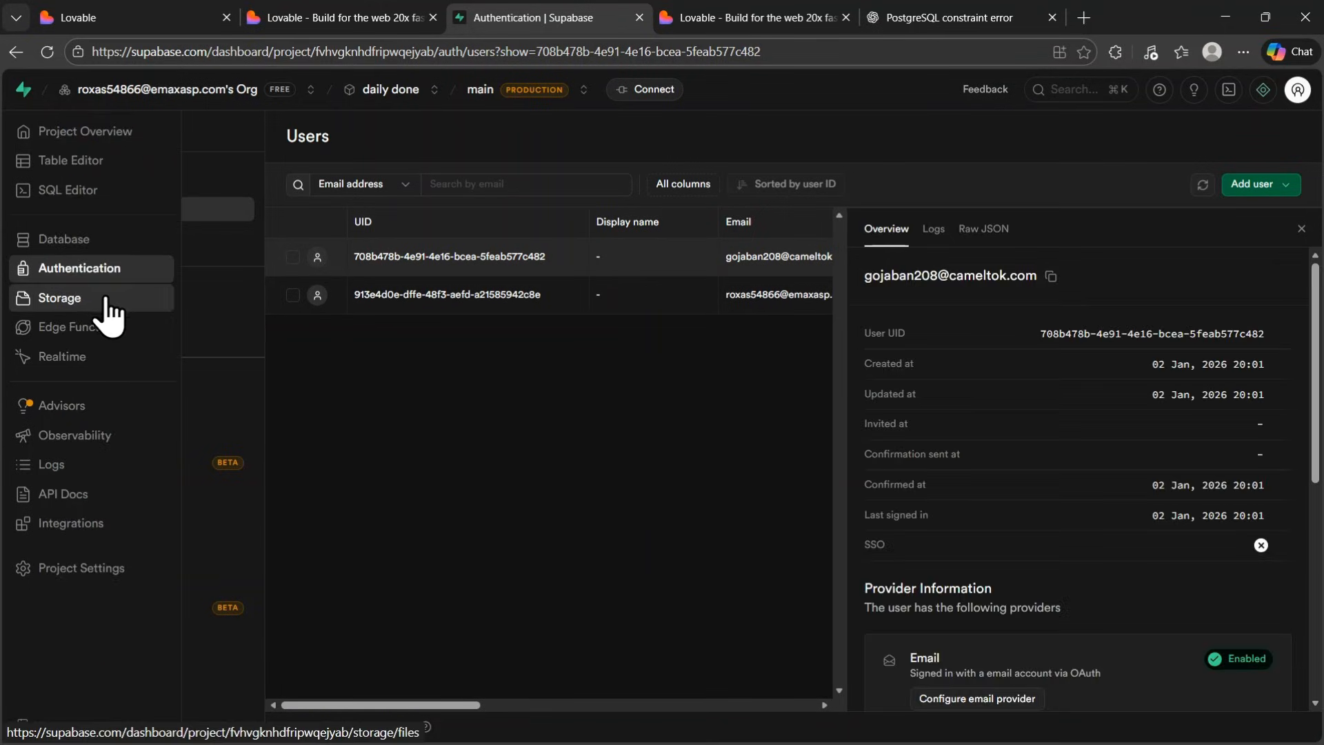
Step: Inspect both user folders in Supabase's task-images storage bucket and preview the new task's image
click(73, 299)
click(399, 384)
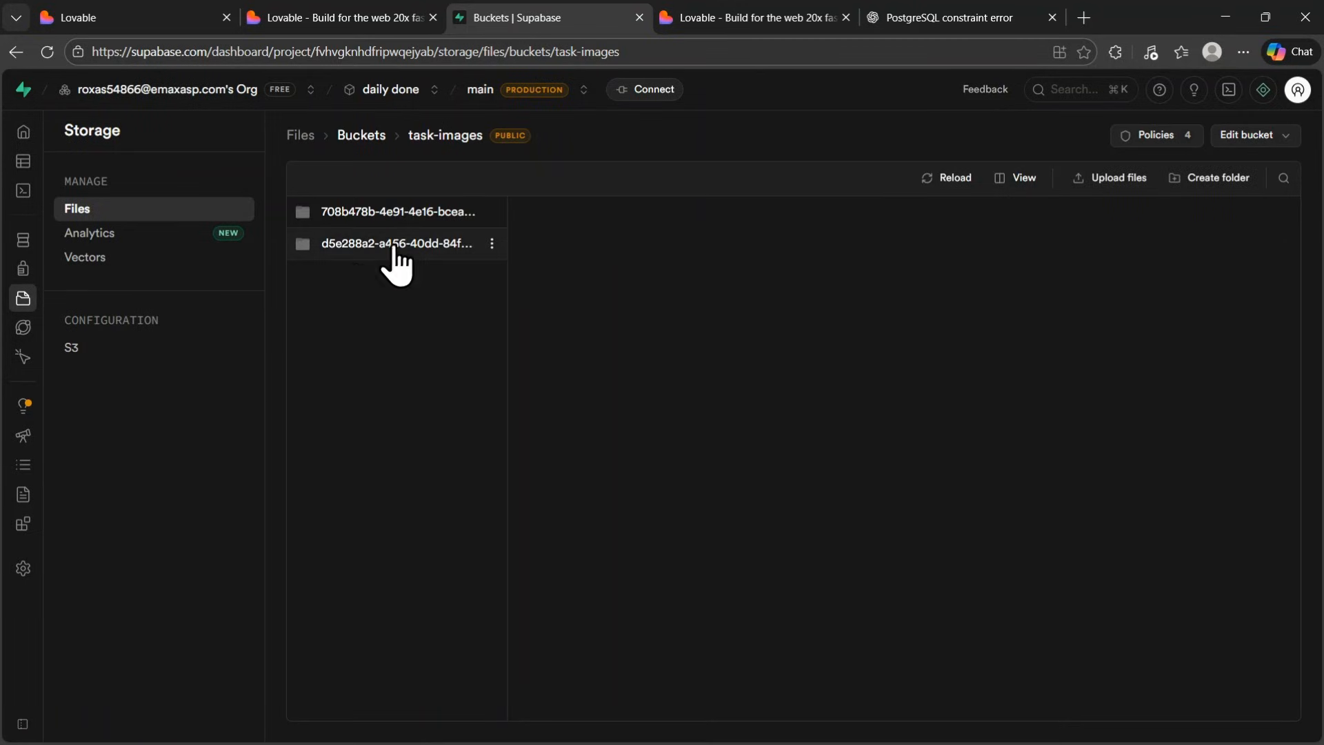
click(398, 243)
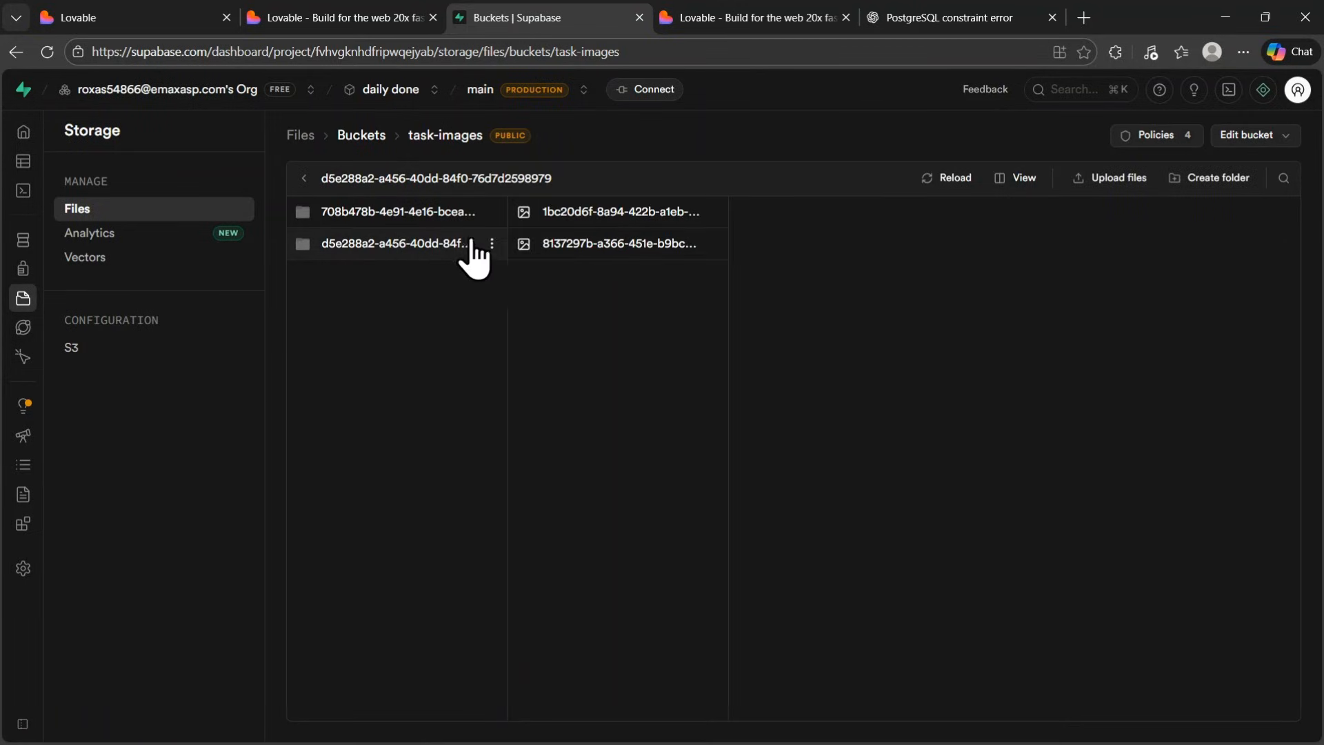
click(355, 212)
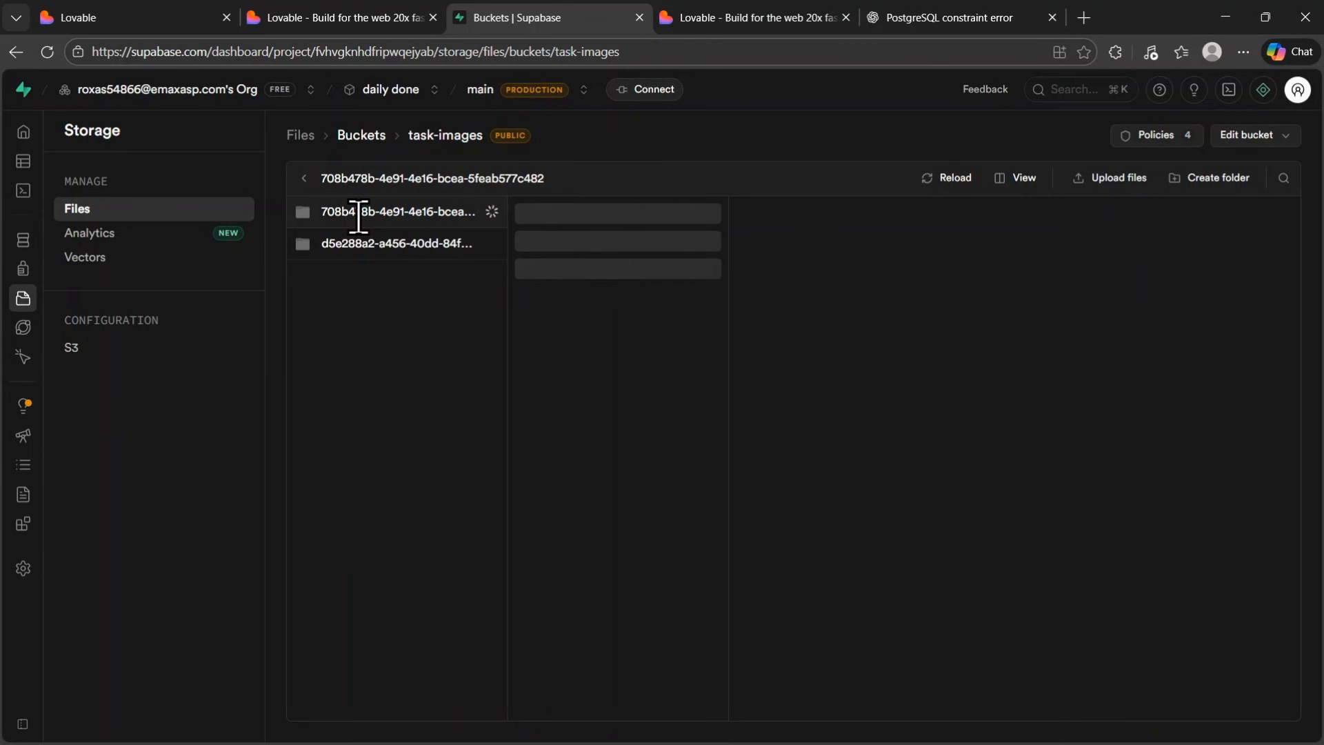
click(586, 211)
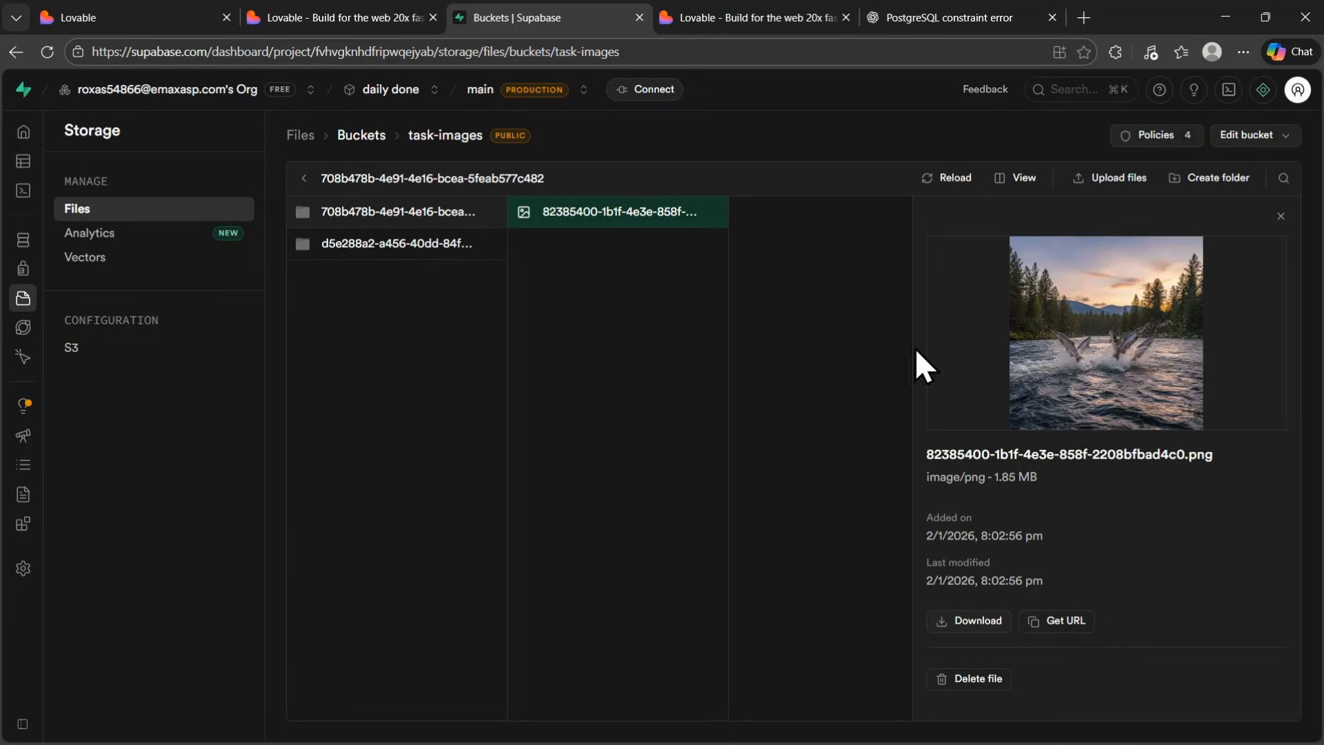
Step: Check the users and database tables in Lovable Cloud for comparison, and return to the Supabase storage bucket
click(334, 19)
click(506, 90)
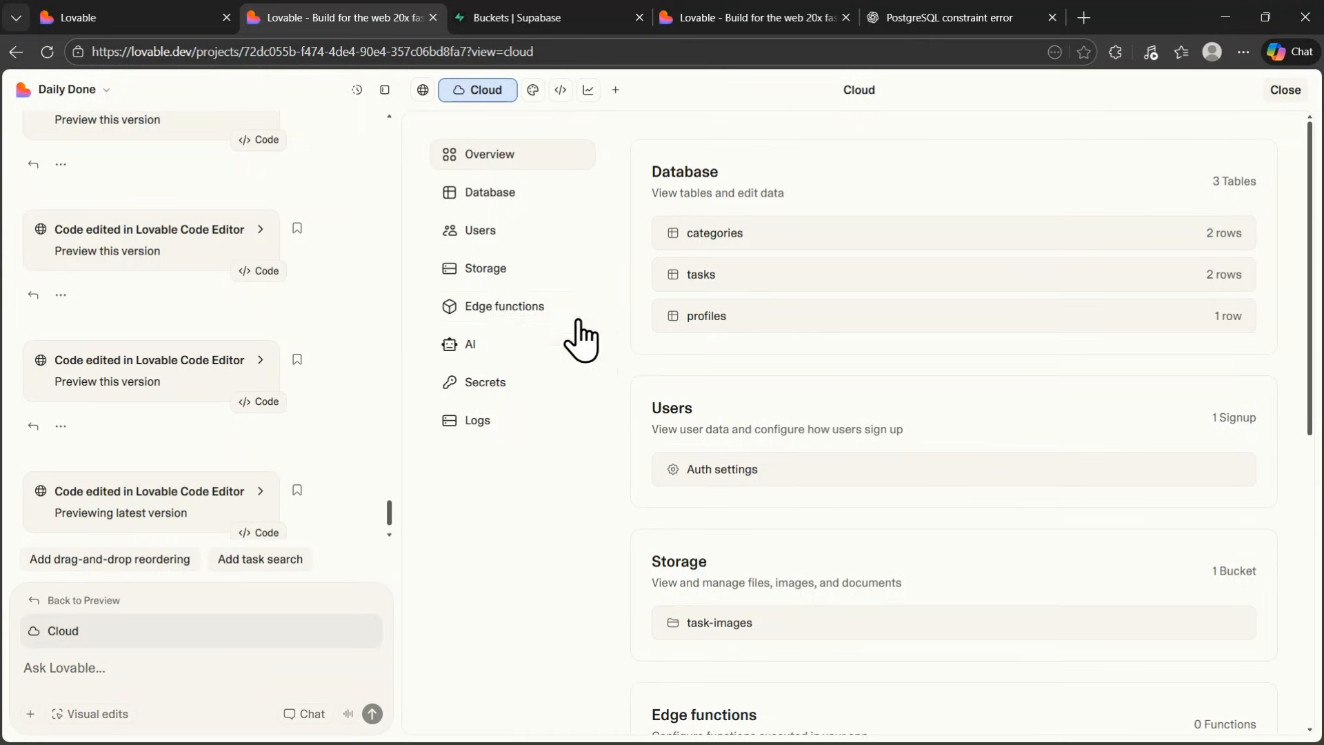
click(481, 230)
scroll(923, 555, down, 1)
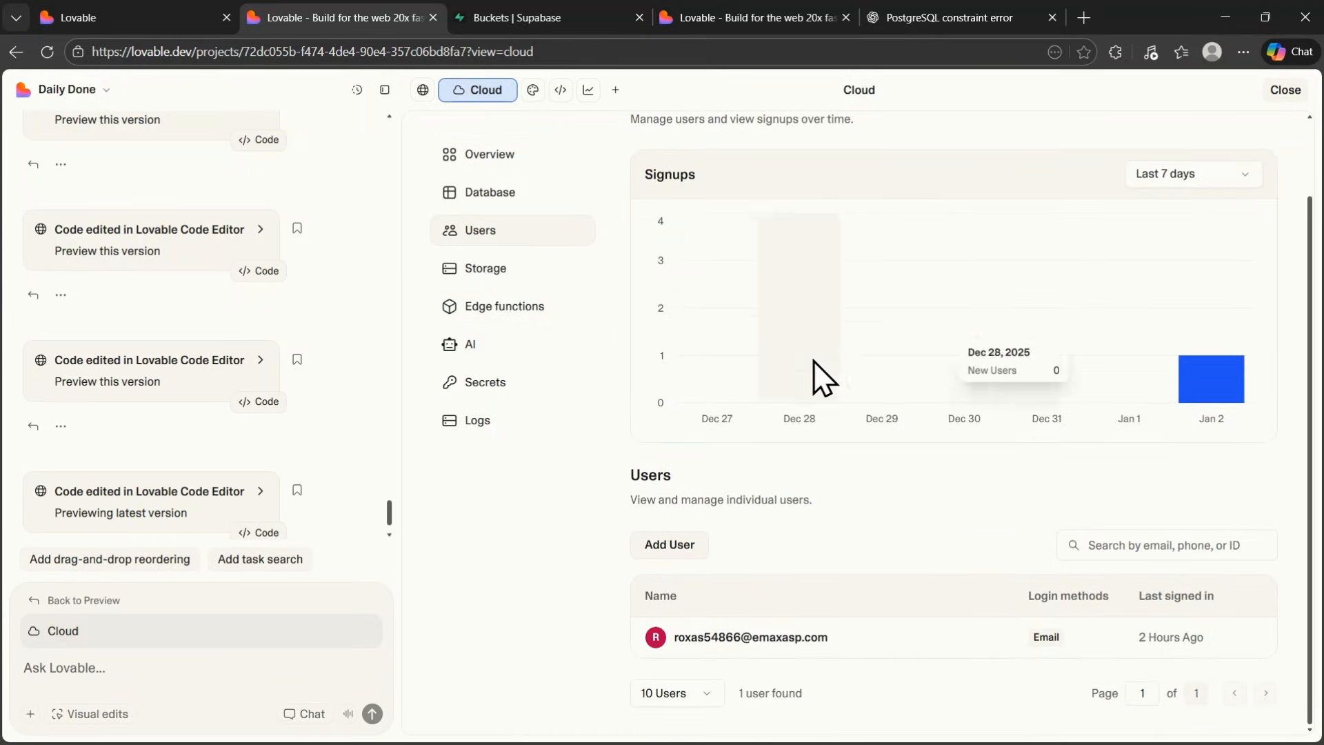
scroll(825, 378, up, 1)
scroll(1099, 302, down, 1)
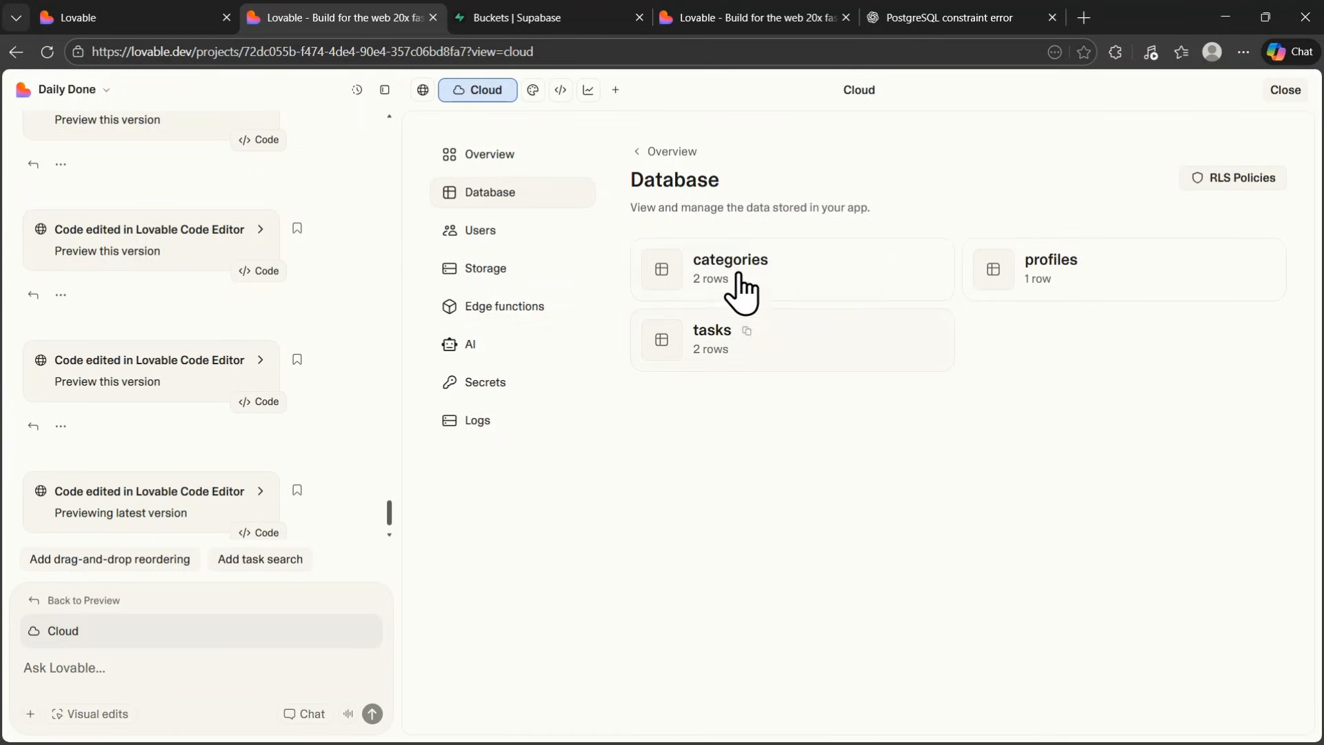
click(483, 238)
click(562, 25)
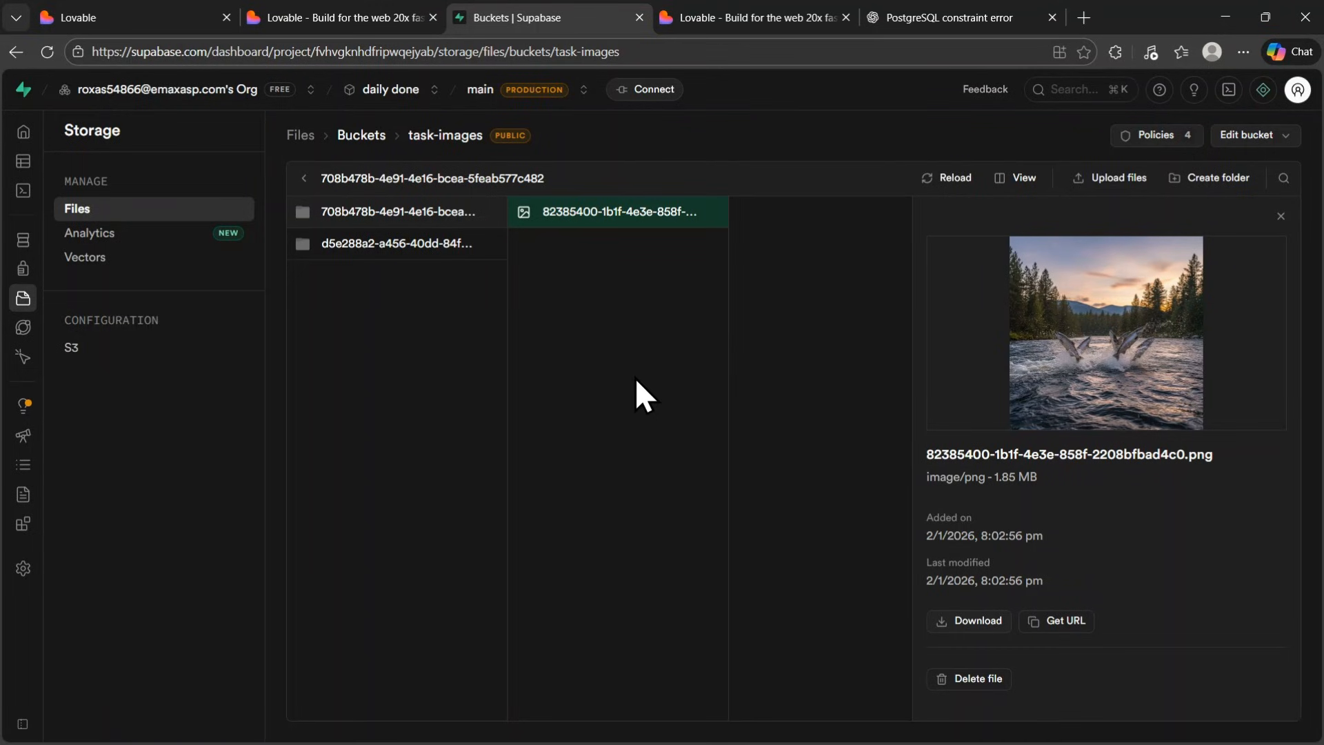